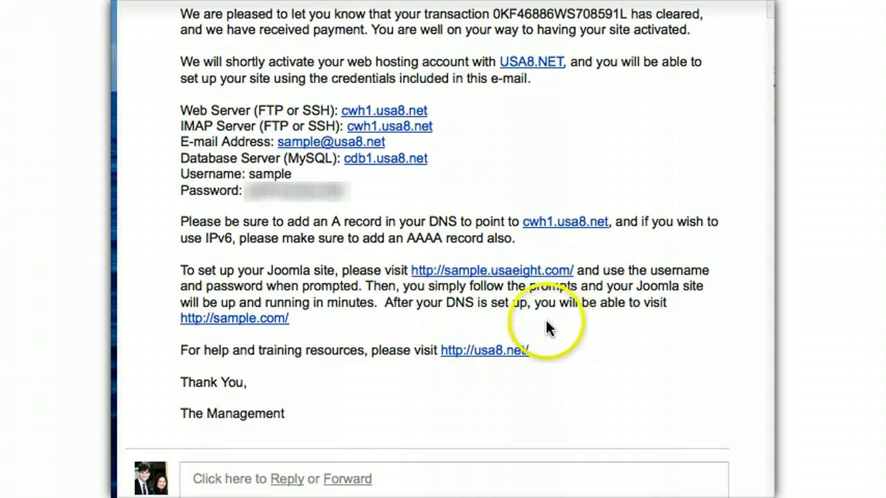
# - From the hosting e-mail, select the password and open the sample.usaeight.com Joomla setup link
pyautogui.moveTo(346, 196); pyautogui.dragTo(244, 197)
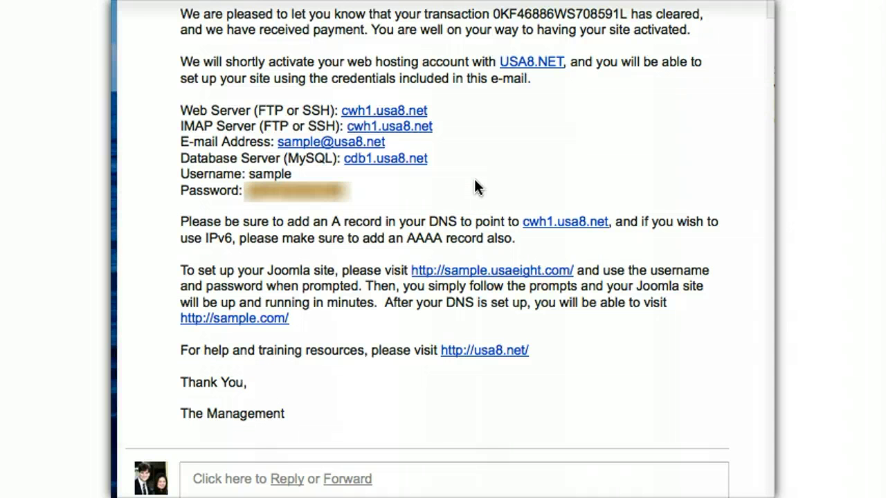
pyautogui.click(476, 186)
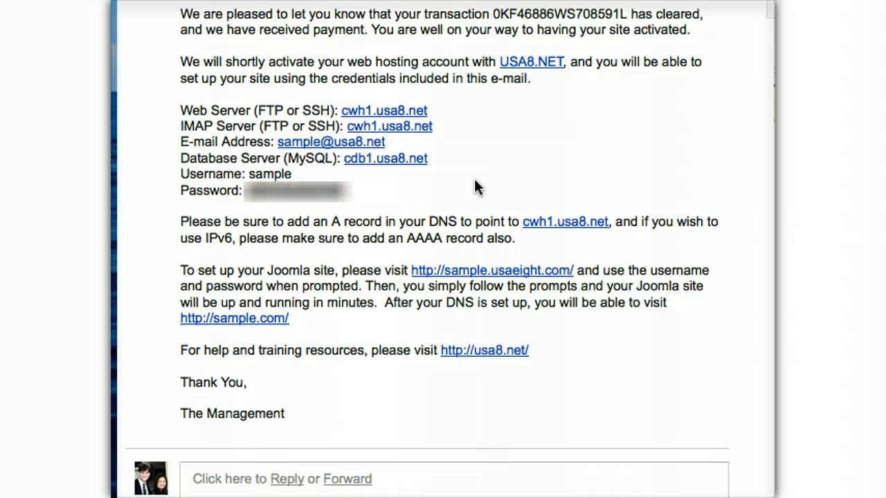
pyautogui.click(466, 270)
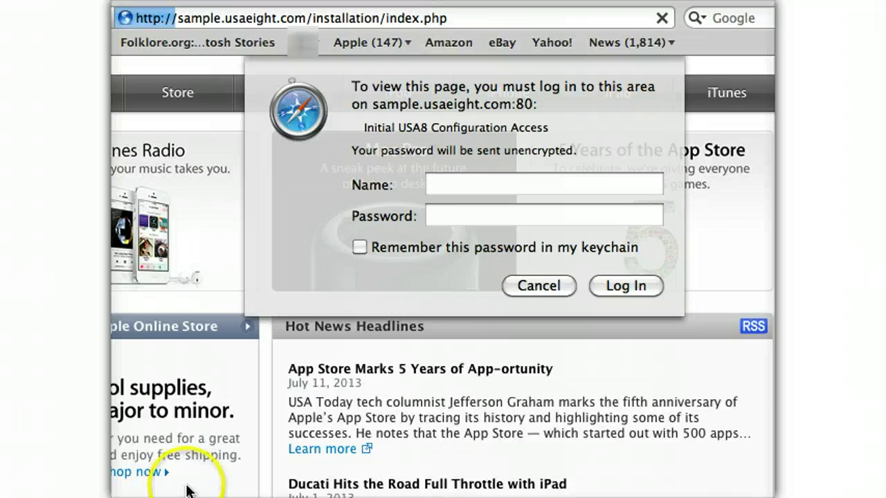
# - Log in to the installation page with the hosting username and the pasted password
pyautogui.click(490, 196)
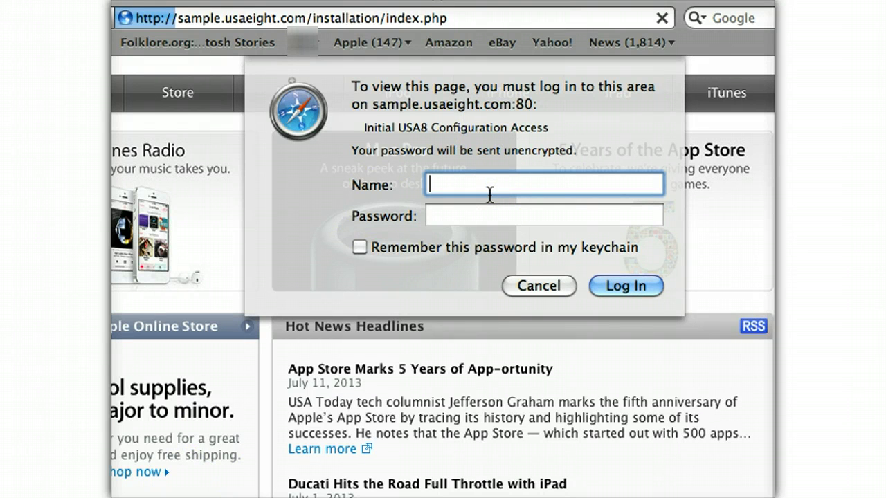
pyautogui.write('sample')
pyautogui.press('Tab')
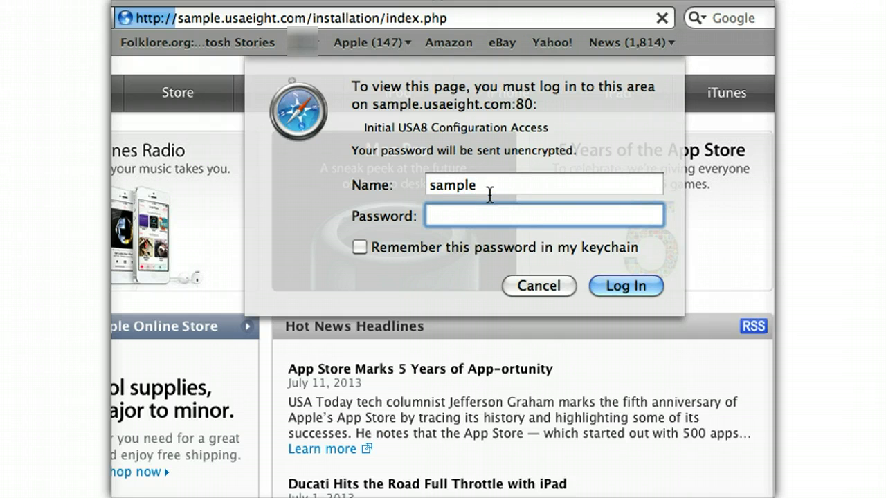
pyautogui.press('super+v')
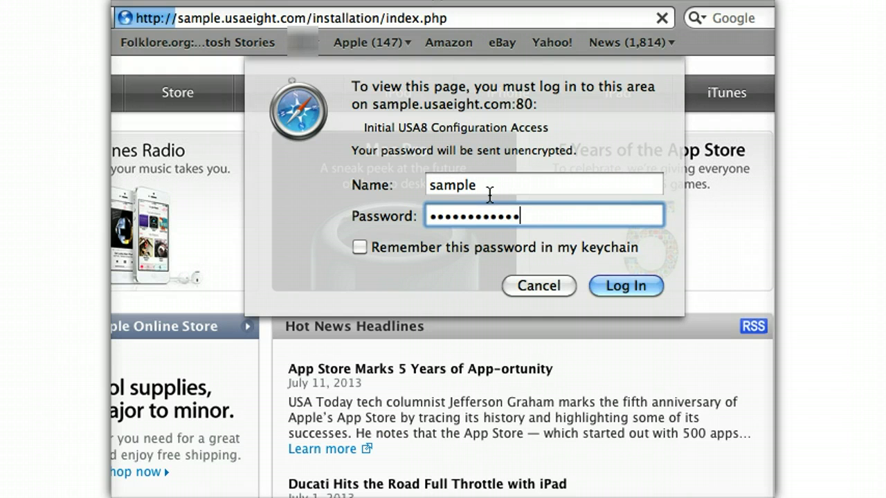
pyautogui.click(629, 296)
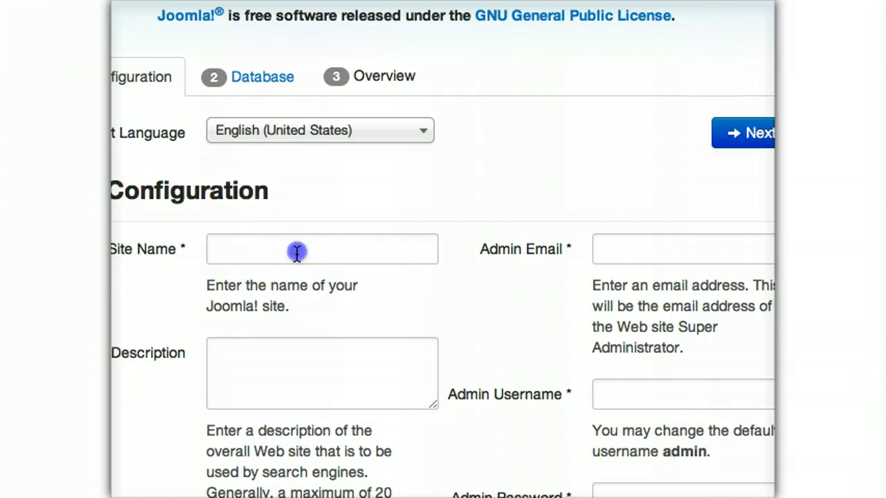
# - Enter the site name 'sample site from usa8', the admin e-mail and the admin username
pyautogui.click(297, 252)
pyautogui.write('sample site from usa8')
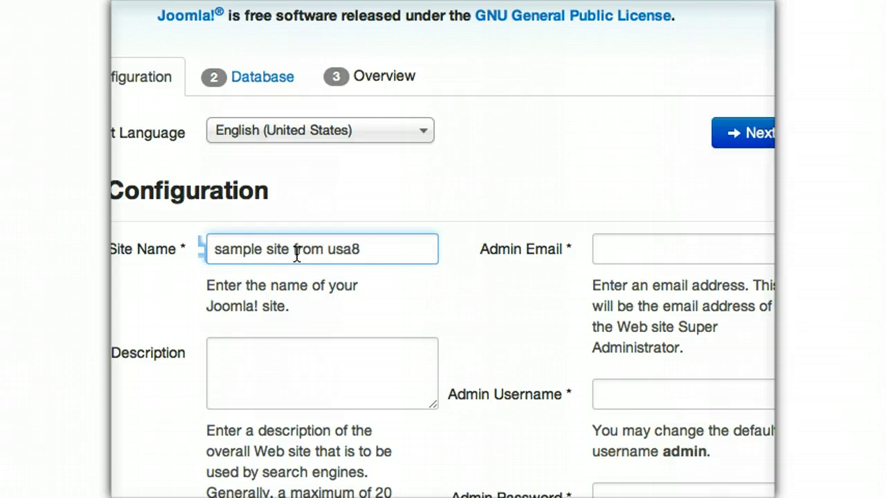
pyautogui.press('Tab')
pyautogui.press('Tab')
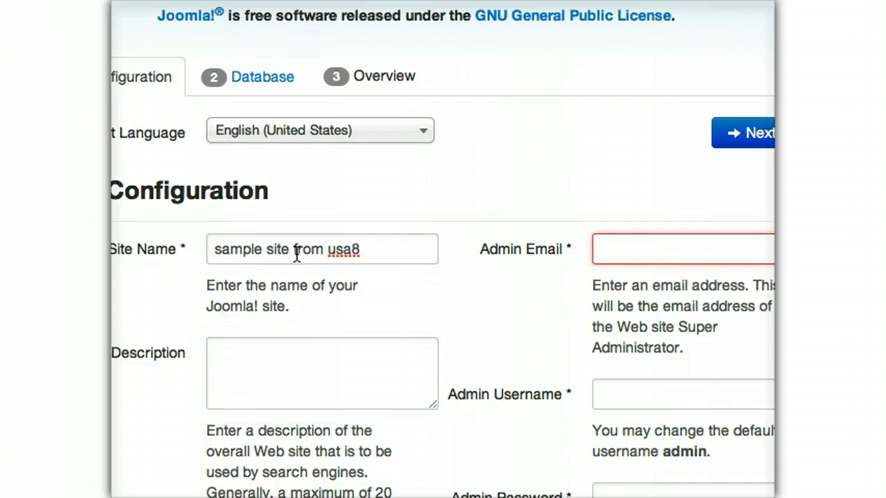
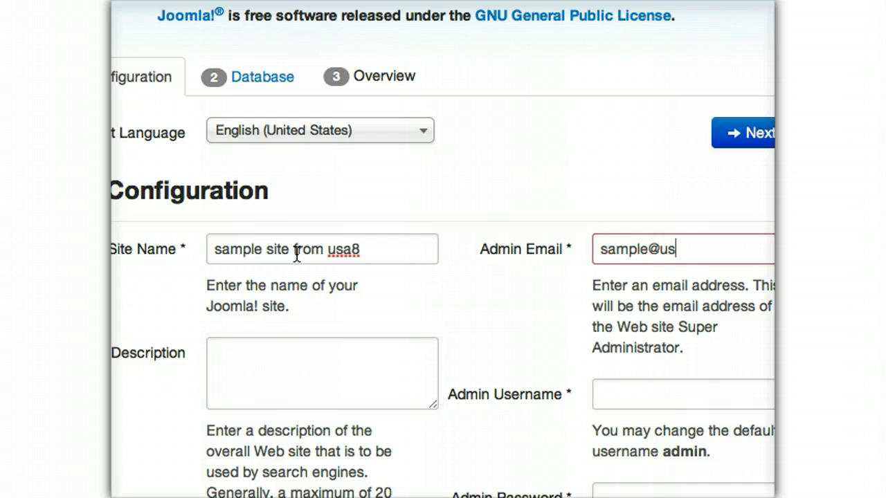
pyautogui.press('Tab')
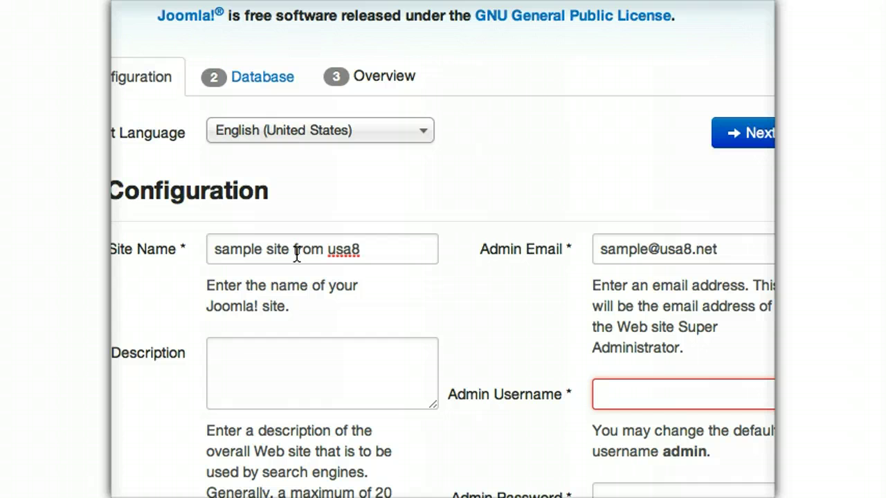
pyautogui.write('admin')
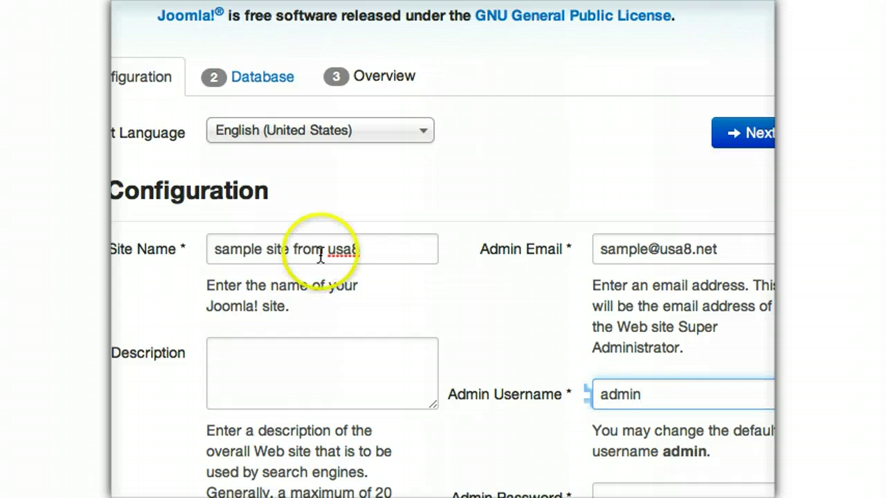
pyautogui.scroll(-5, 606, 276)
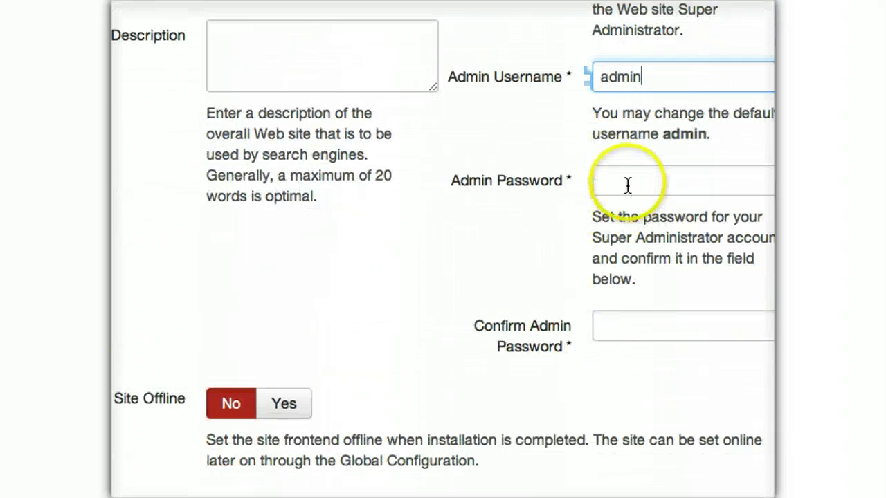
# - Paste the admin password into both password fields and continue to the Database step
pyautogui.click(627, 184)
pyautogui.hotkey('ctrl', 'v')
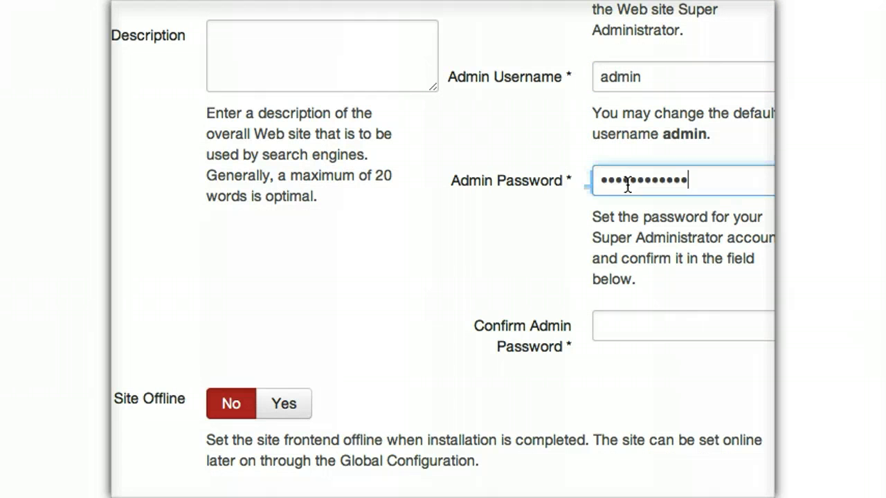
pyautogui.press('Tab')
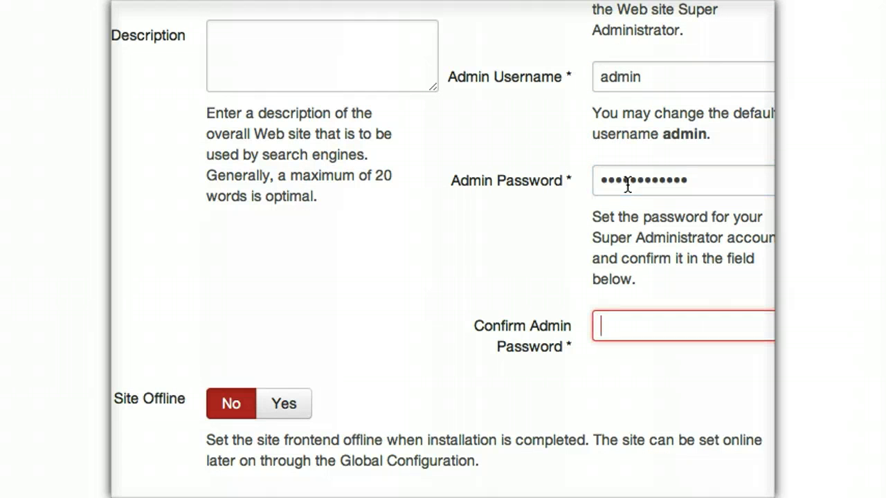
pyautogui.hotkey('ctrl', 'v')
pyautogui.click(283, 330)
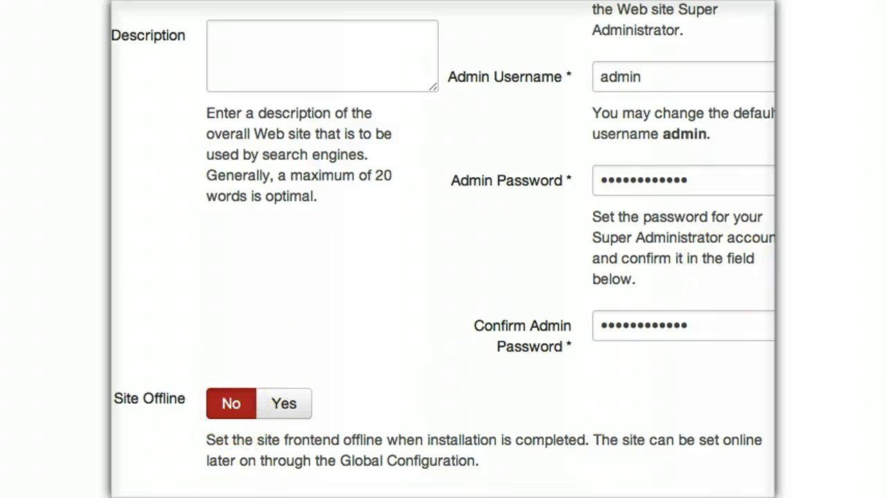
pyautogui.scroll(5, 443, 249)
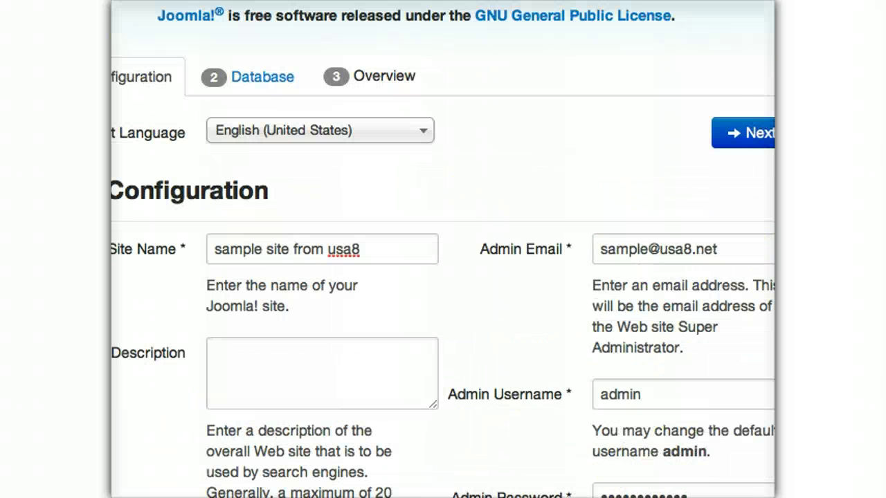
pyautogui.click(744, 132)
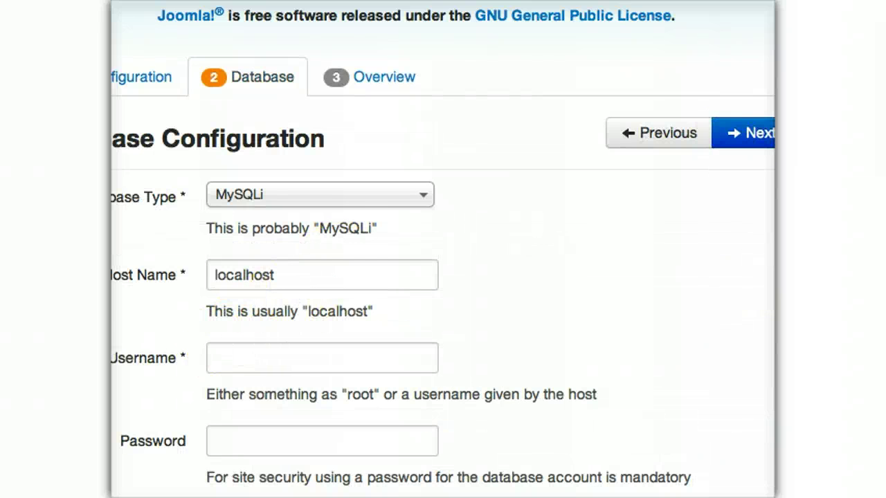
# - Set the database host to cdb1.usa8.net and enter the database username and password
pyautogui.scroll(-5, 320, 186)
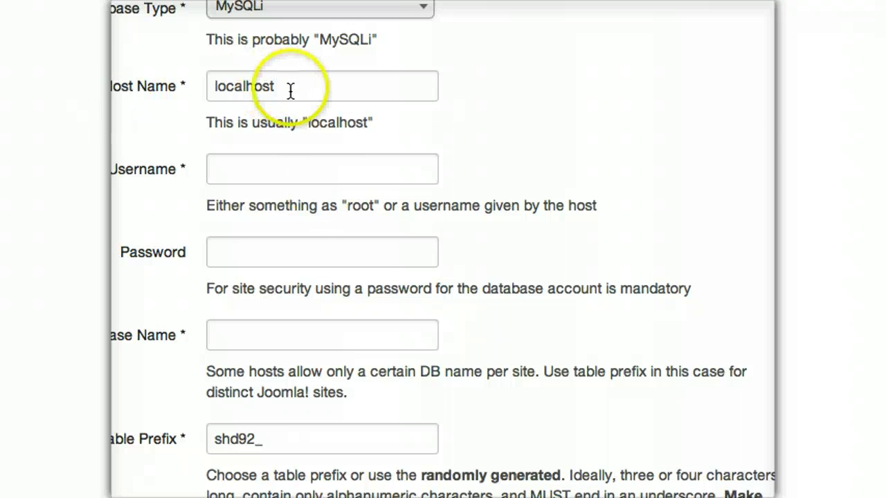
pyautogui.doubleClick(291, 91)
pyautogui.write('cdb1.usa8')
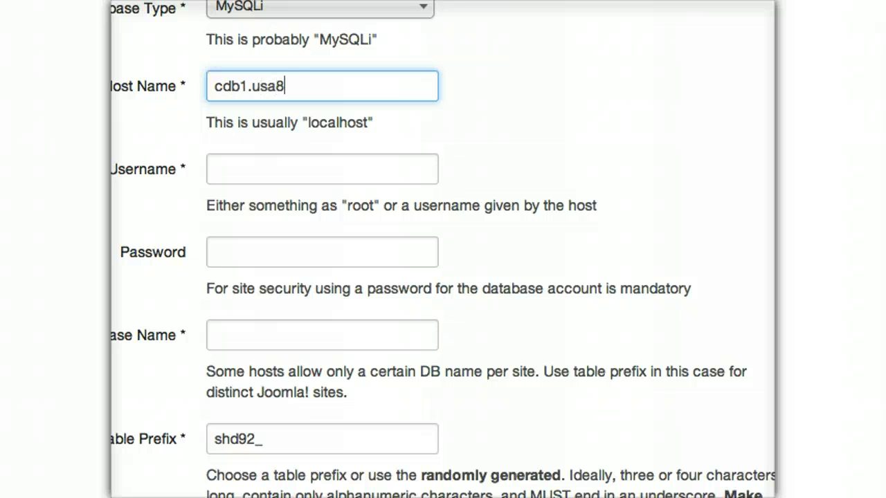
pyautogui.write('.net')
pyautogui.press('Tab')
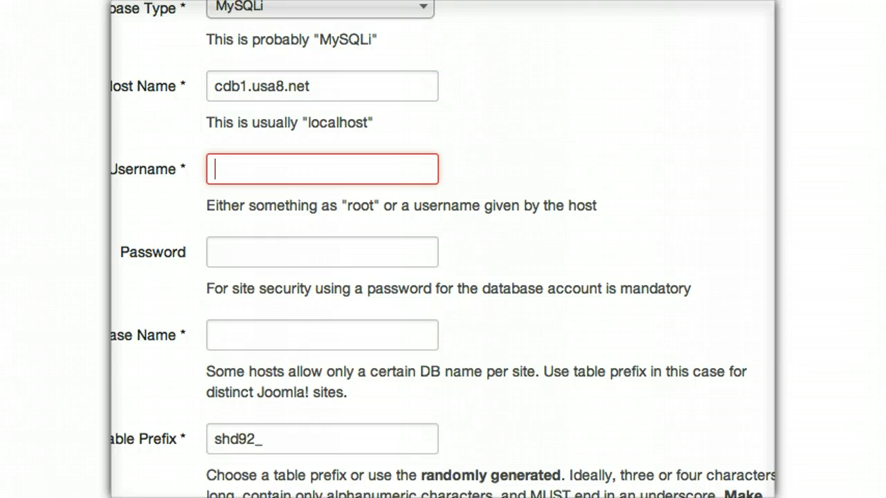
pyautogui.write('sample')
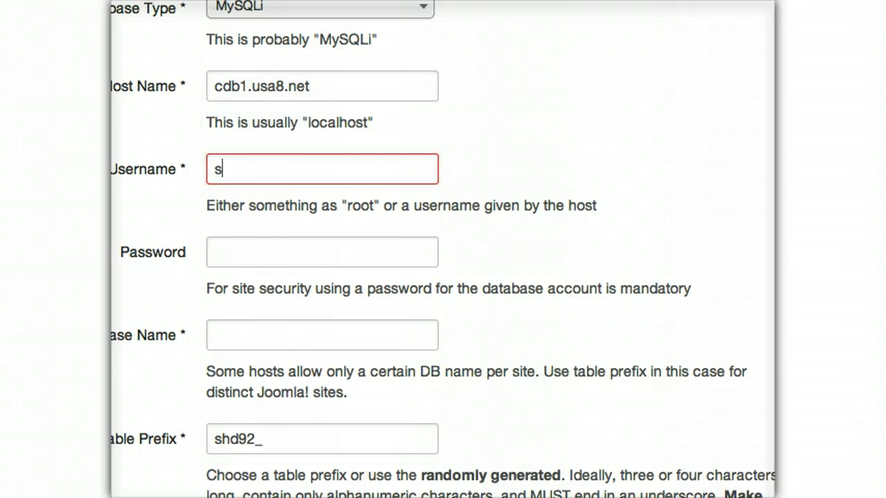
pyautogui.press('Tab')
pyautogui.press('super+v')
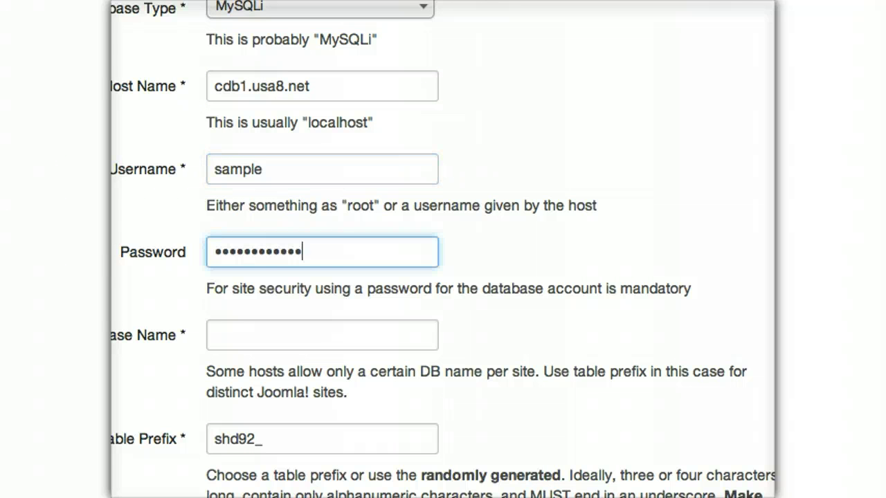
# - Set the database name to sample and table prefix to 20_, then continue to Overview
pyautogui.click(286, 339)
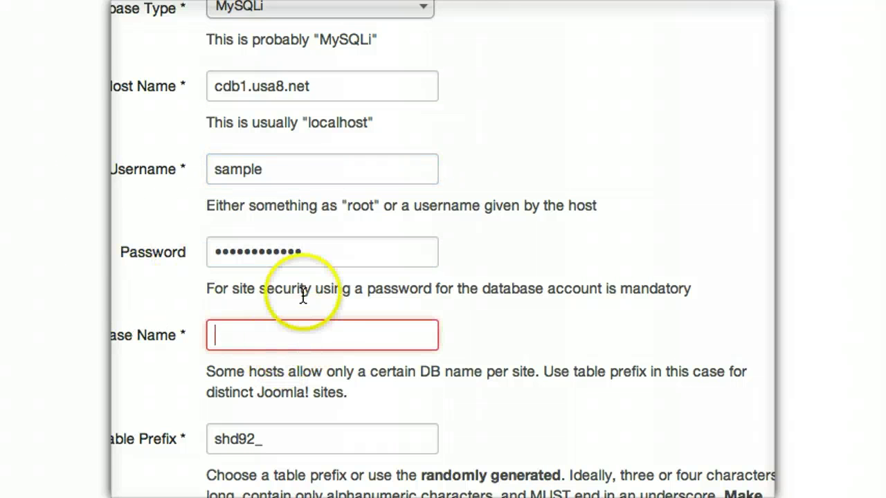
pyautogui.click(261, 342)
pyautogui.write('sample')
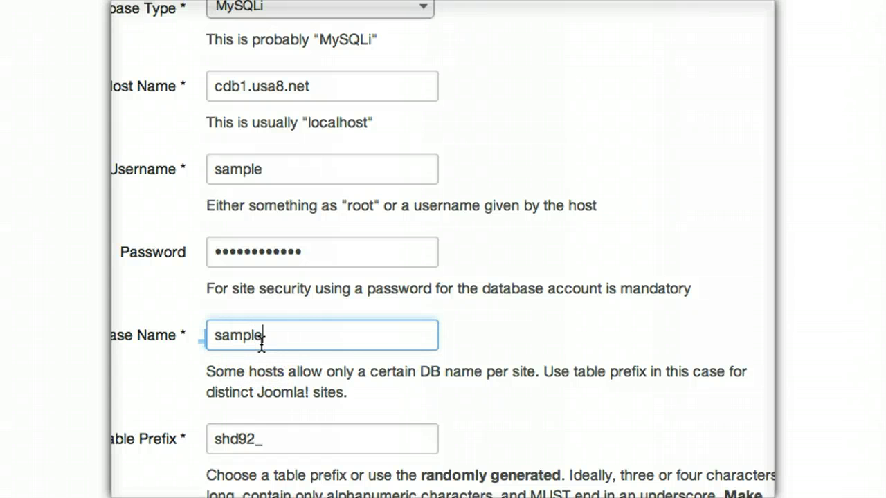
pyautogui.scroll(-5, 443, 277)
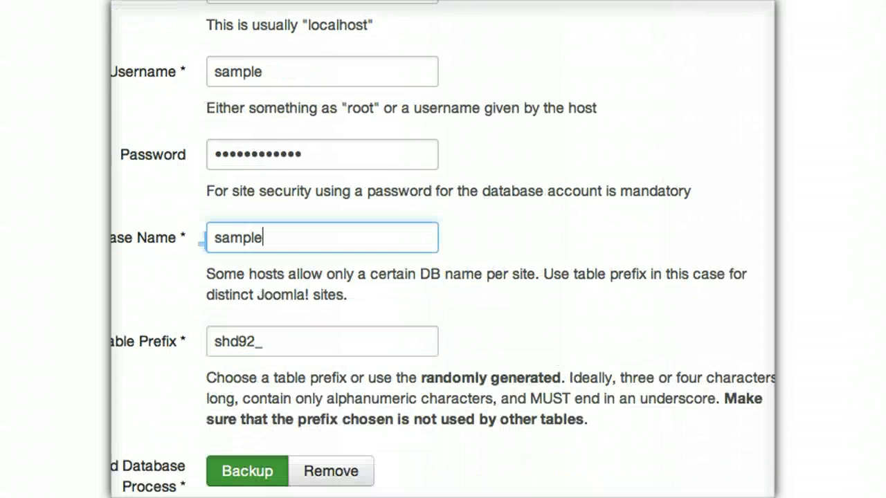
pyautogui.click(250, 282)
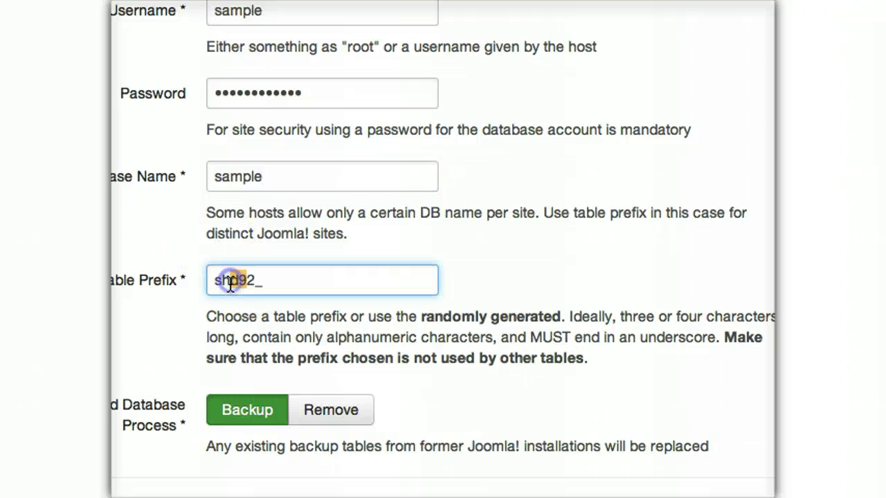
pyautogui.moveTo(252, 281); pyautogui.dragTo(168, 280)
pyautogui.write('20')
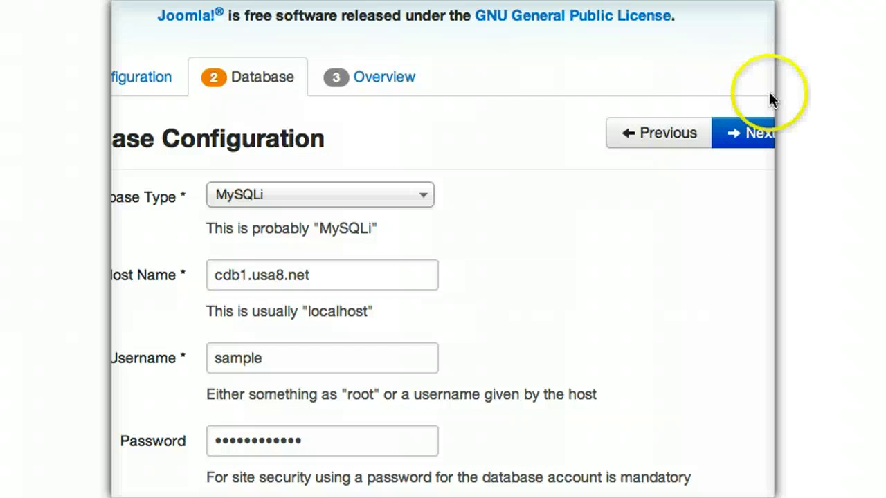
pyautogui.click(735, 138)
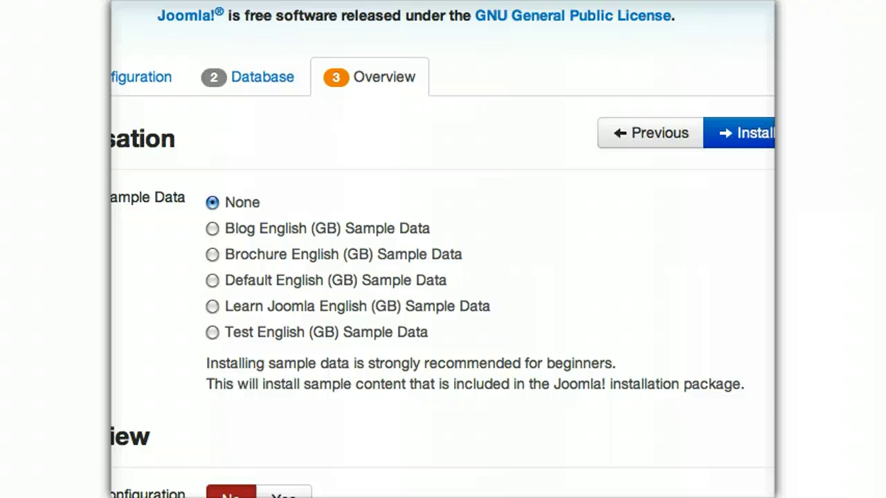
# - Set Email Configuration to Yes on the Overview and run the Joomla installation
pyautogui.scroll(-5, 443, 276)
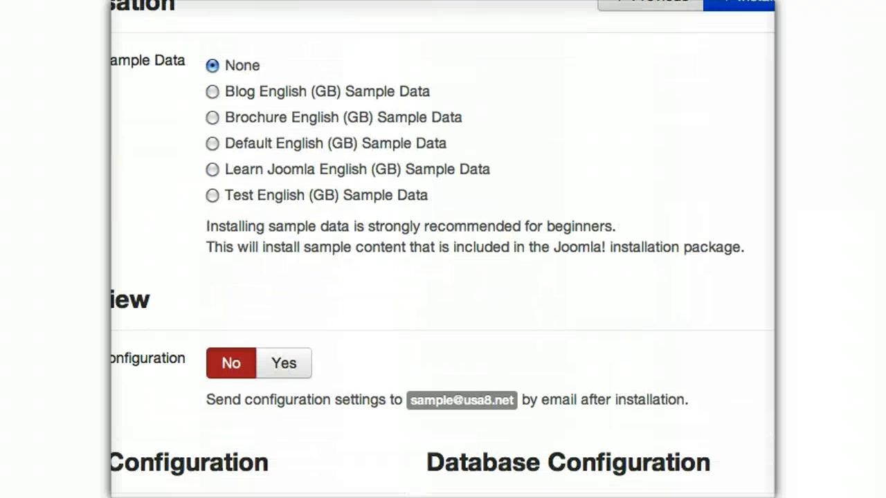
pyautogui.scroll(-10, 443, 277)
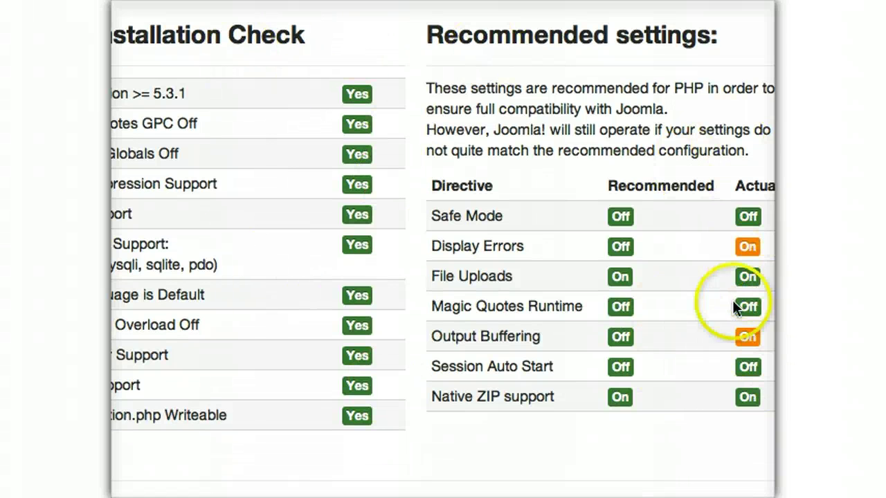
pyautogui.scroll(5, 653, 121)
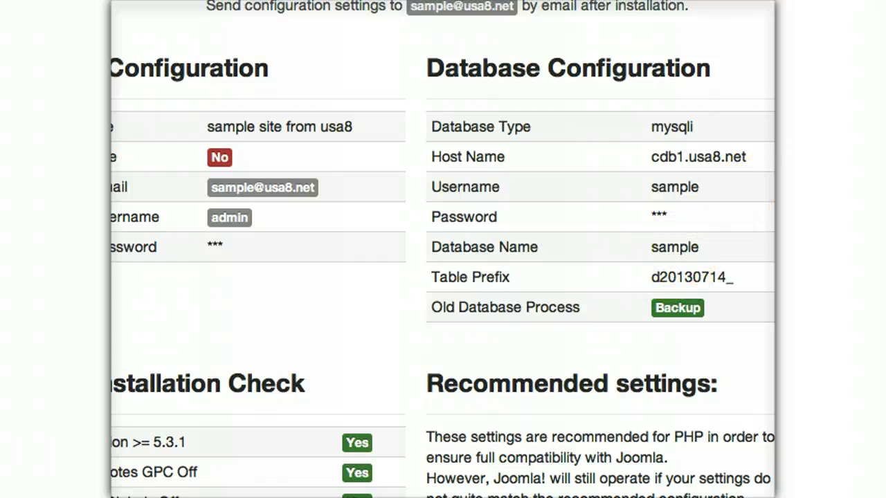
pyautogui.scroll(5, 443, 249)
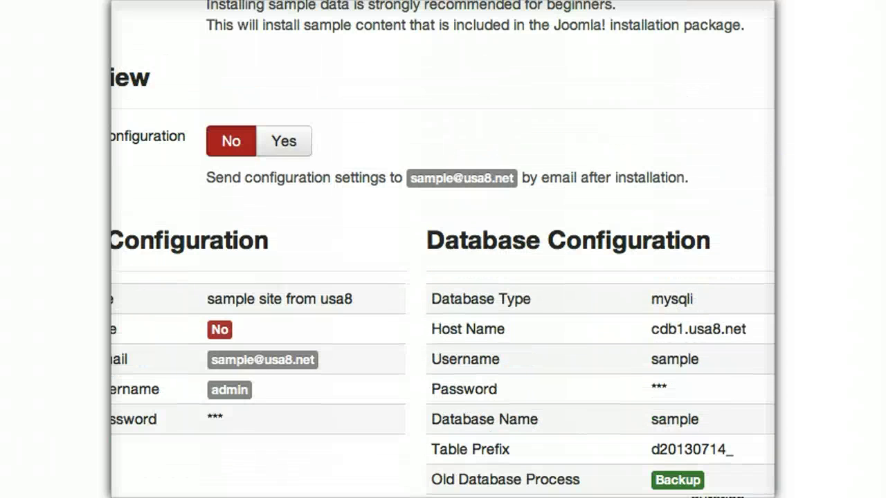
pyautogui.click(266, 146)
pyautogui.scroll(-5, 426, 142)
pyautogui.scroll(2, 460, 158)
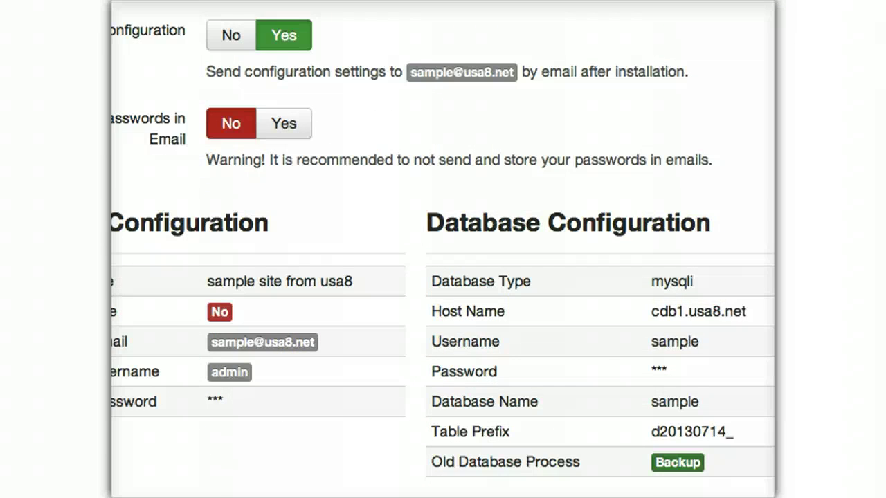
pyautogui.scroll(10, 443, 249)
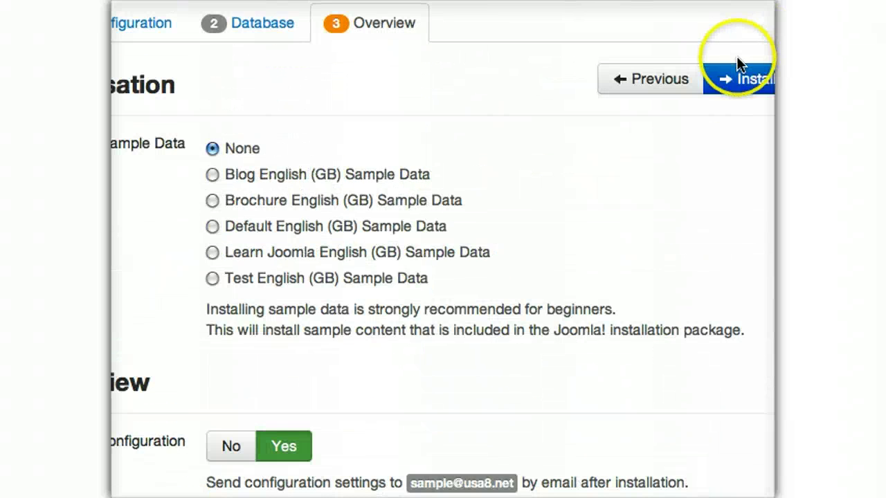
pyautogui.click(739, 78)
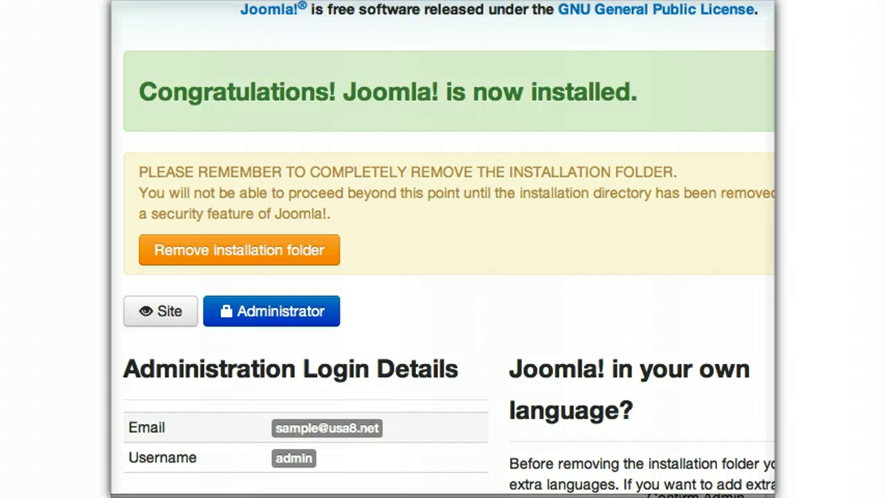
# - Remove the installation folder and go to the administrator login page
pyautogui.scroll(-5, 443, 276)
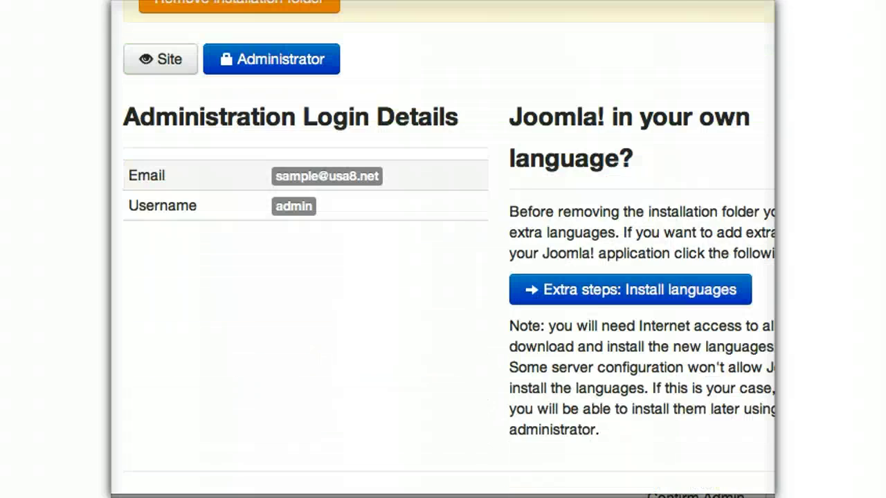
pyautogui.scroll(5, 443, 277)
pyautogui.scroll(-5, 443, 277)
pyautogui.scroll(5, 443, 277)
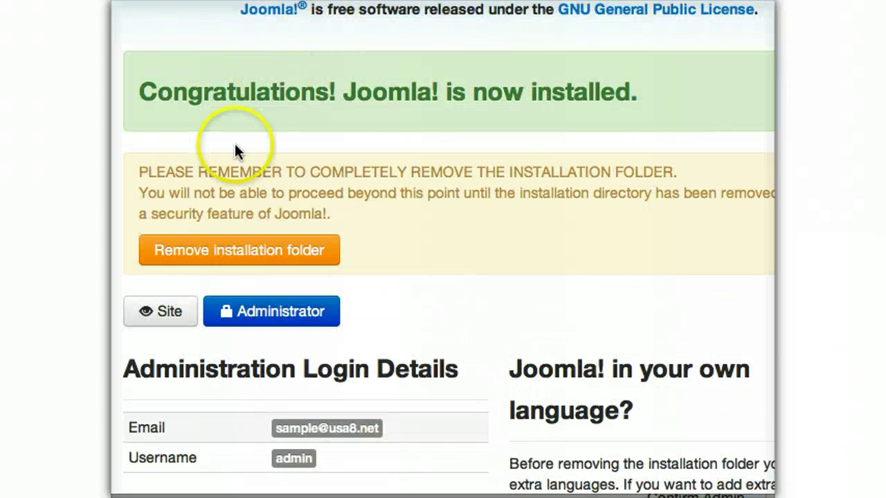
pyautogui.click(239, 255)
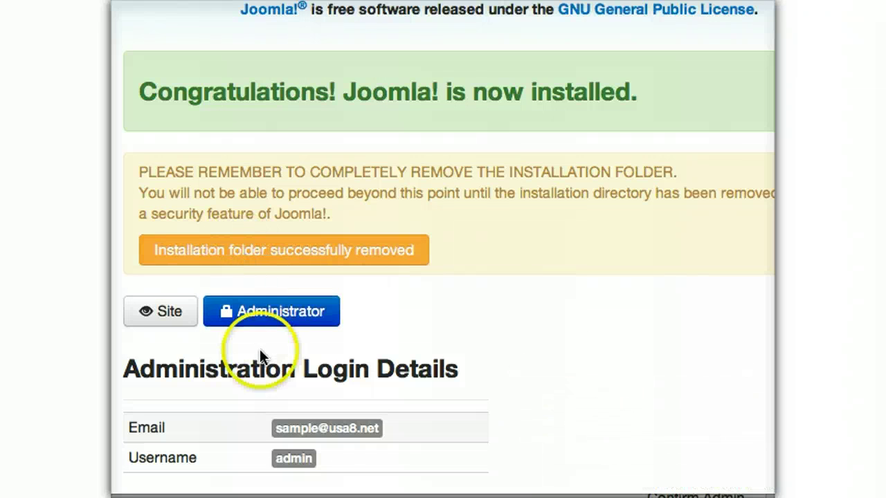
pyautogui.click(275, 312)
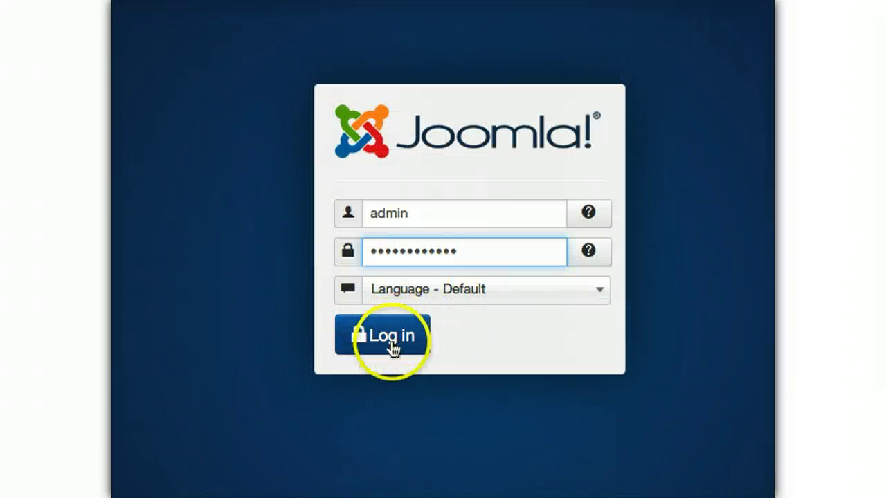
# - Log in to the administrator back end, then log out via the Super User menu
pyautogui.click(392, 348)
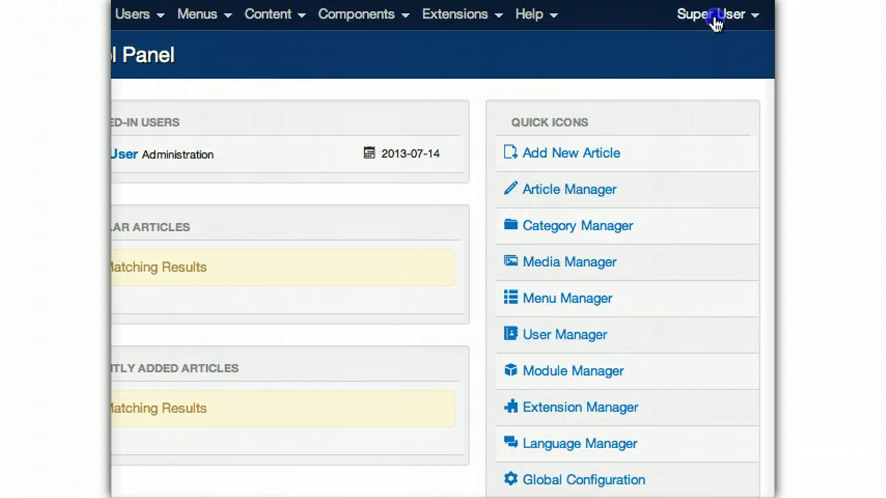
pyautogui.click(716, 20)
pyautogui.click(678, 99)
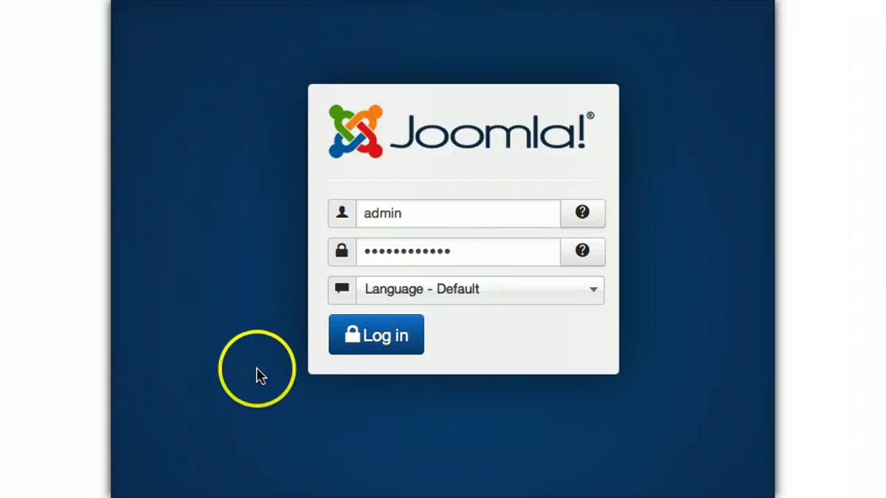
# - Log back in to the administrator back end with the admin username and password
pyautogui.click(474, 248)
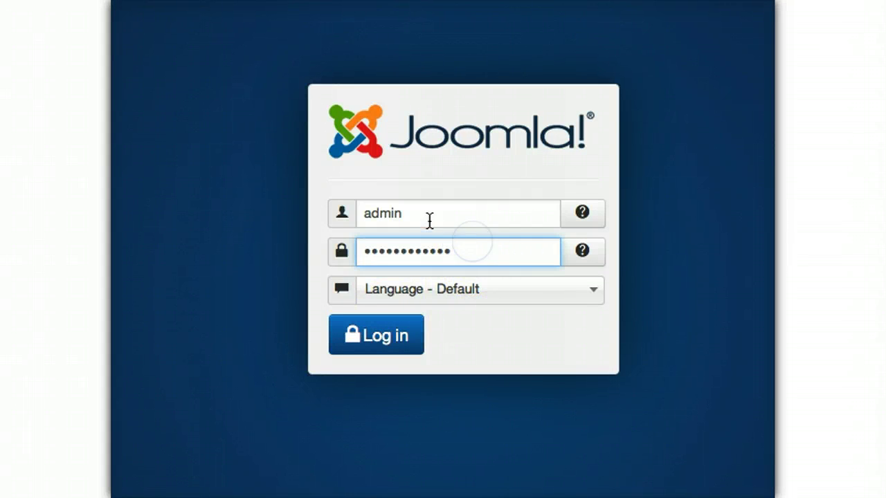
pyautogui.moveTo(429, 218); pyautogui.dragTo(283, 204)
pyautogui.write('admin')
pyautogui.press('Tab')
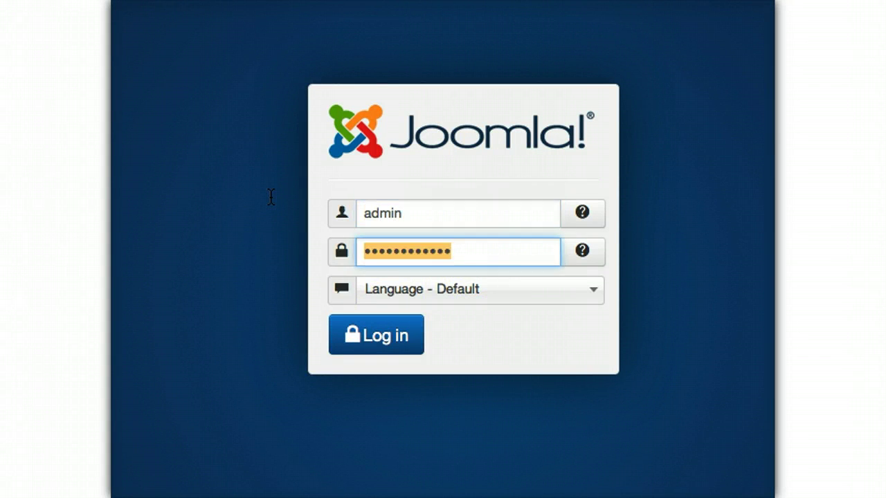
pyautogui.click(372, 339)
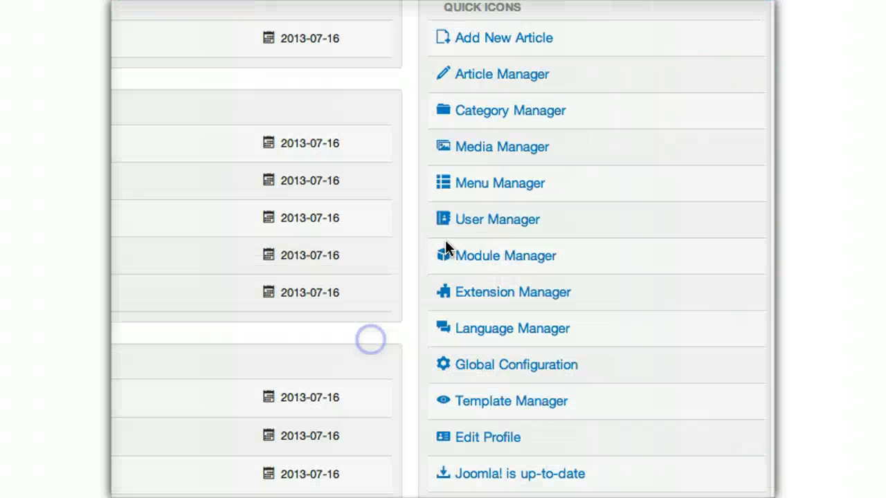
# - In the Category Manager, create the Airplanes category with Save & New
pyautogui.click(500, 114)
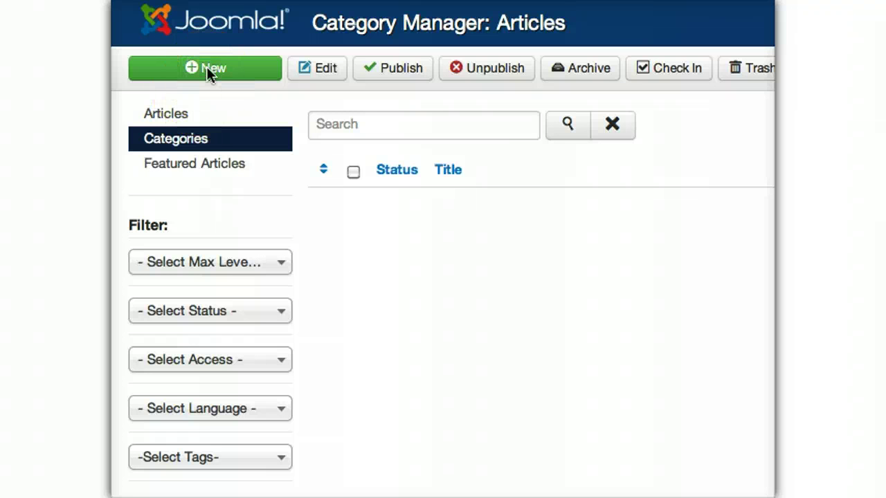
pyautogui.click(207, 69)
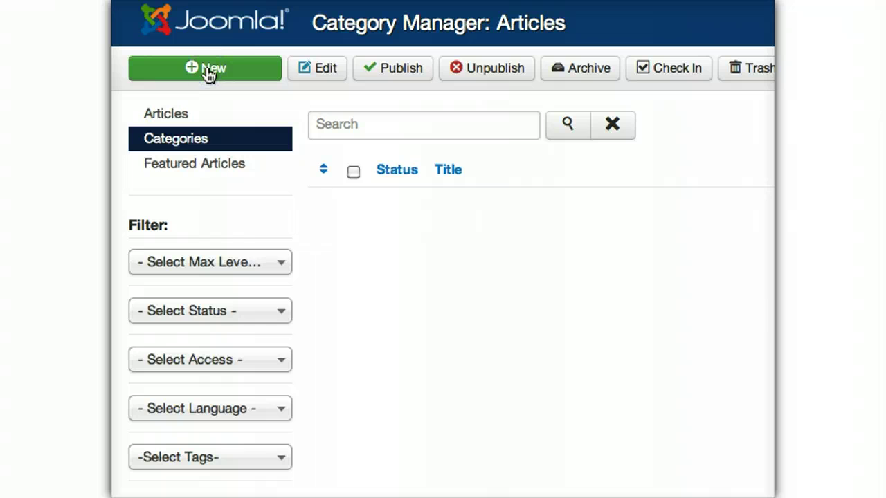
pyautogui.click(345, 174)
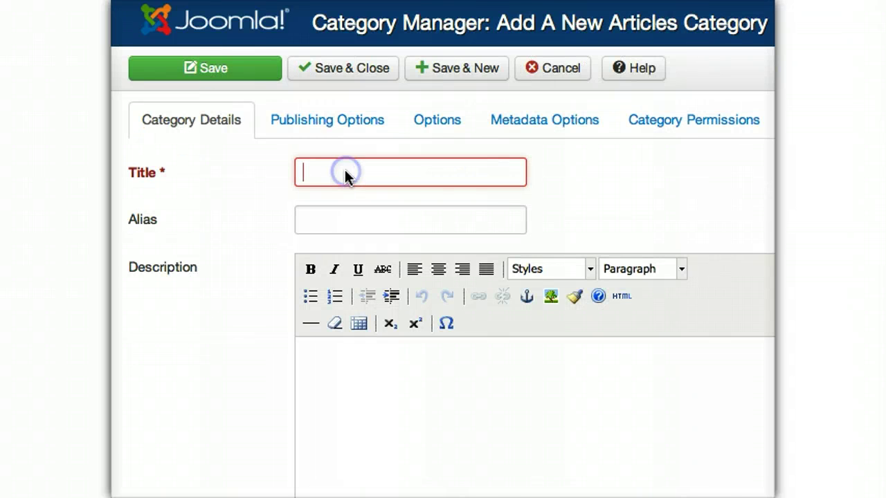
pyautogui.write('Airplanes')
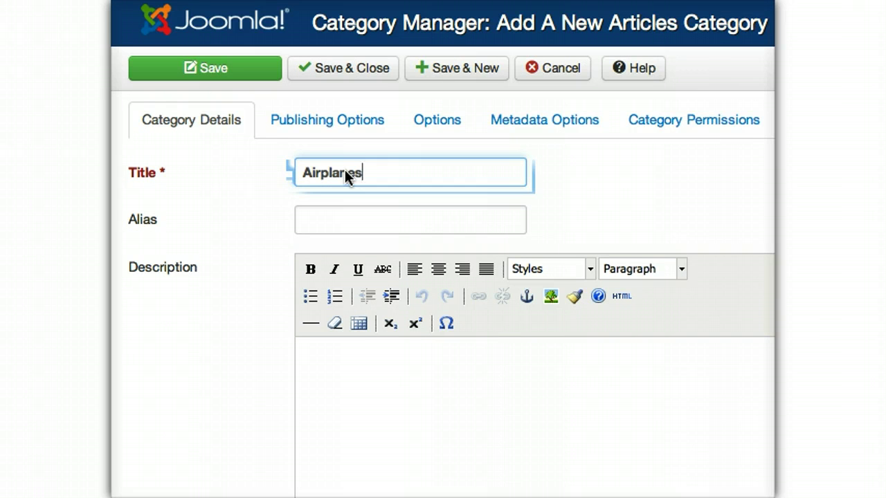
pyautogui.click(451, 72)
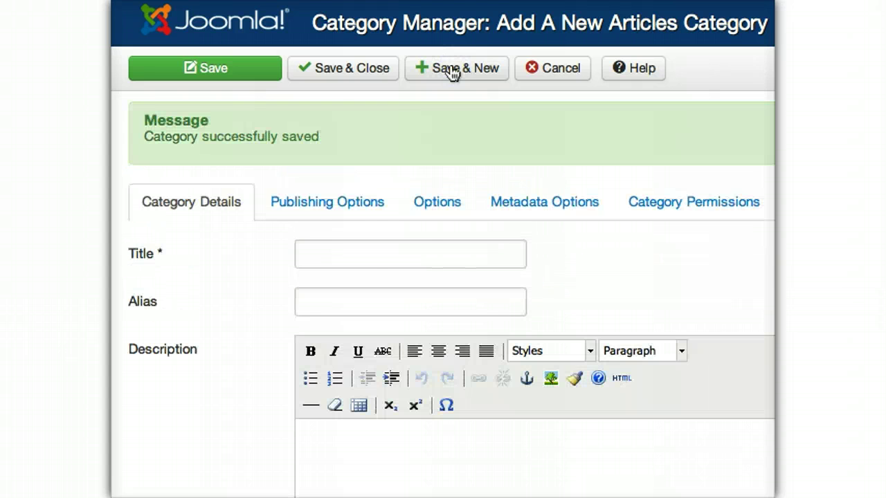
# - Create the Passenger Trains and Cars categories, finishing with Save & Close
pyautogui.click(342, 256)
pyautogui.write('P')
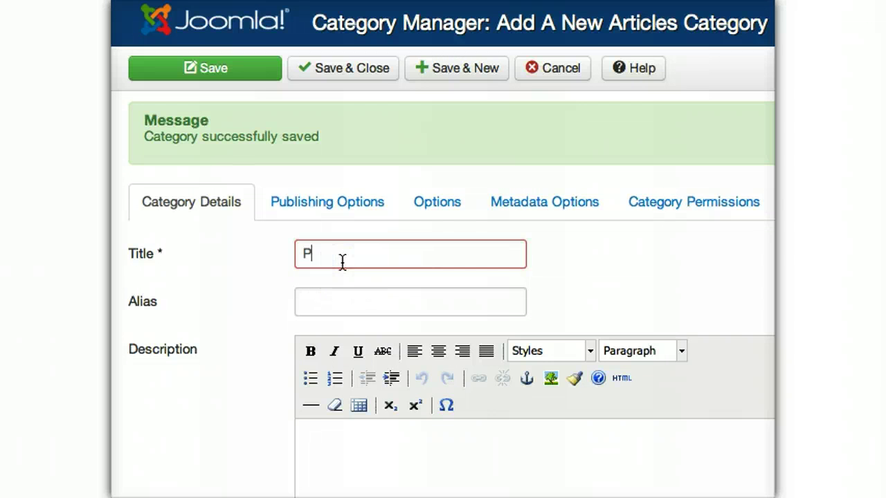
pyautogui.write('asse')
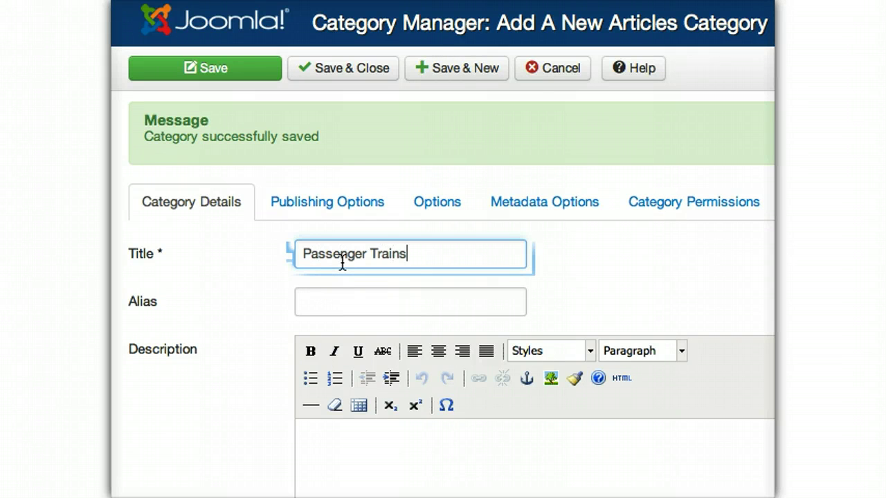
pyautogui.write('nger Trains')
pyautogui.click(626, 67)
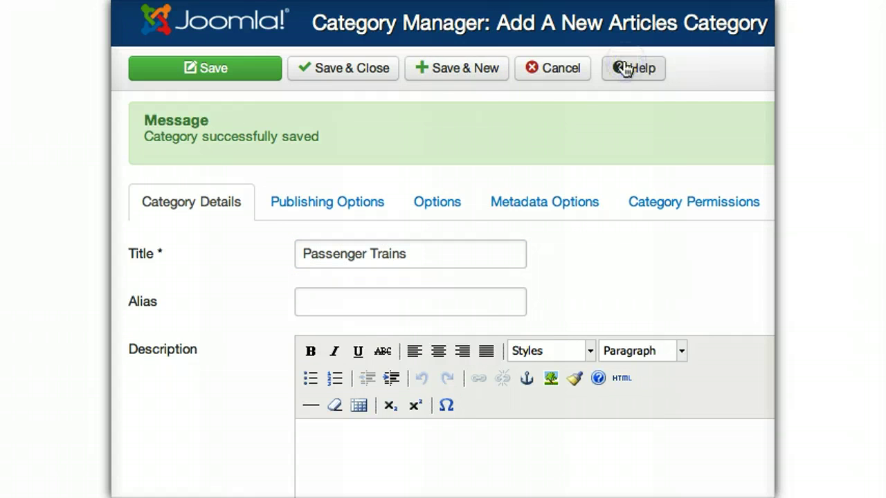
pyautogui.click(453, 82)
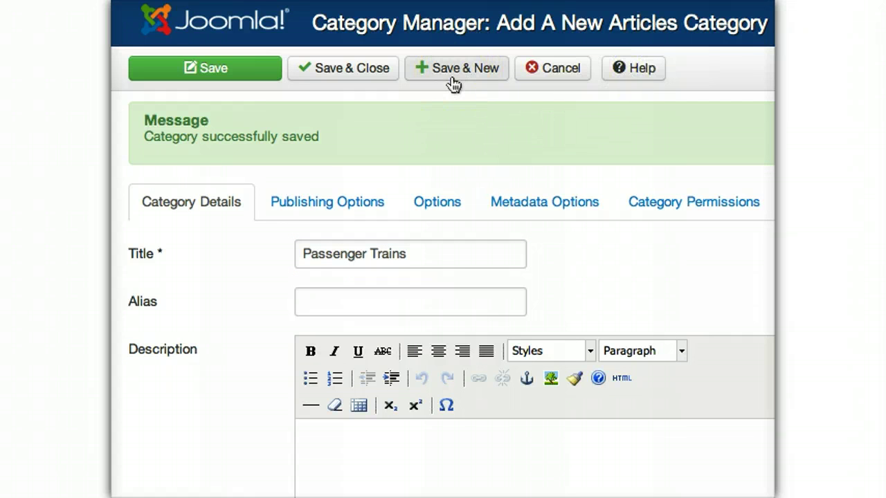
pyautogui.click(451, 79)
pyautogui.click(340, 250)
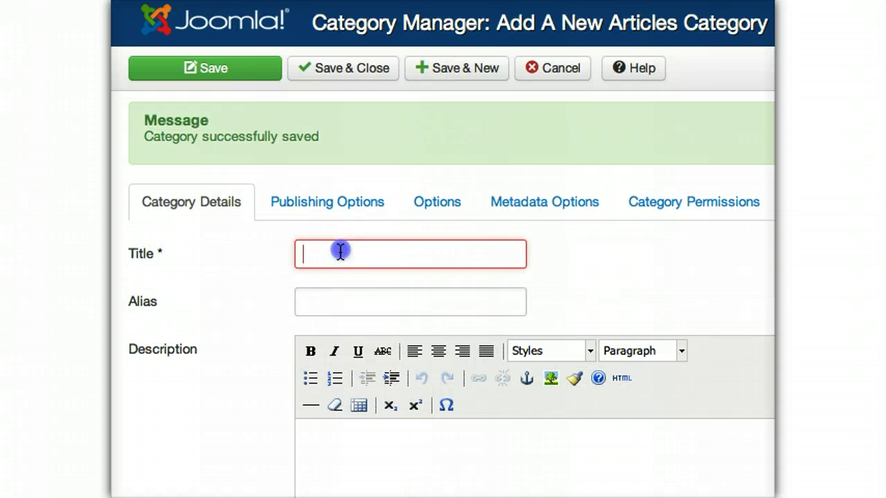
pyautogui.write('Cars')
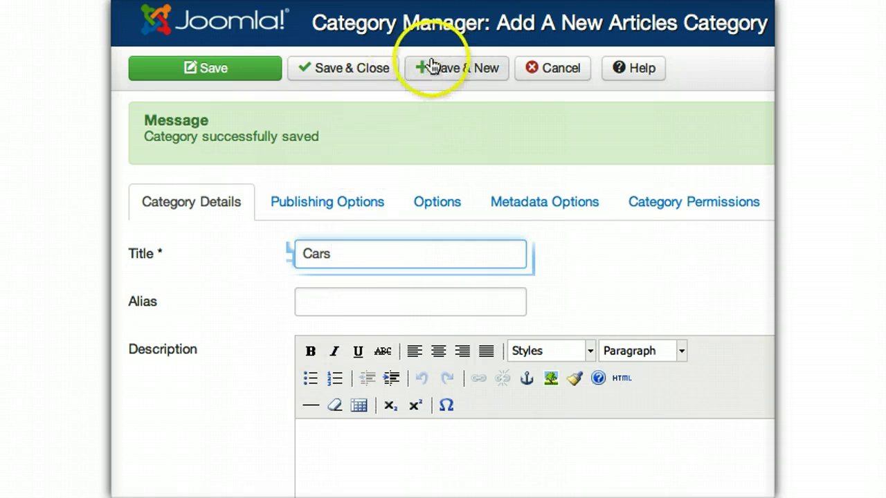
pyautogui.click(330, 69)
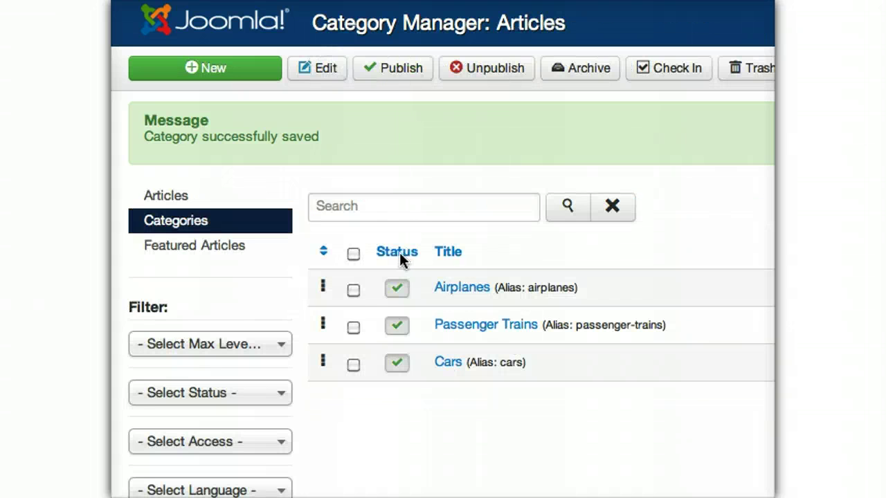
pyautogui.click(173, 198)
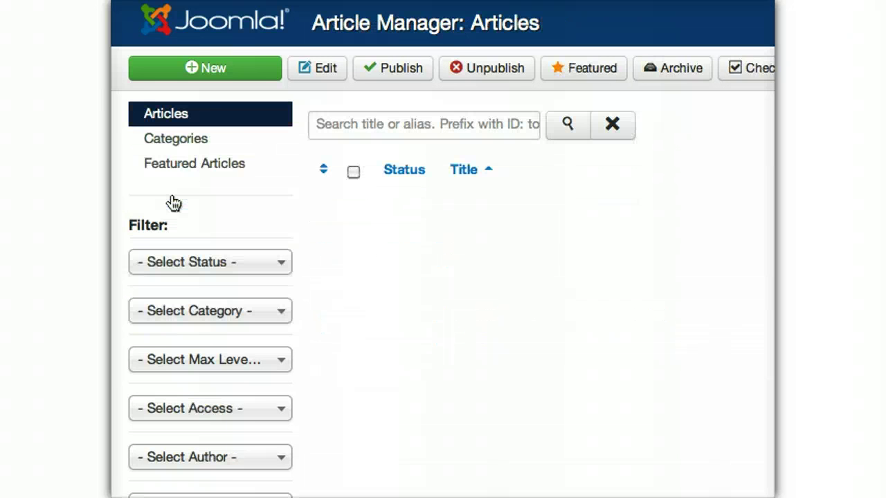
# - Create the Boeing 747 article in Airplanes with its pasted description, using Save & New
pyautogui.click(218, 72)
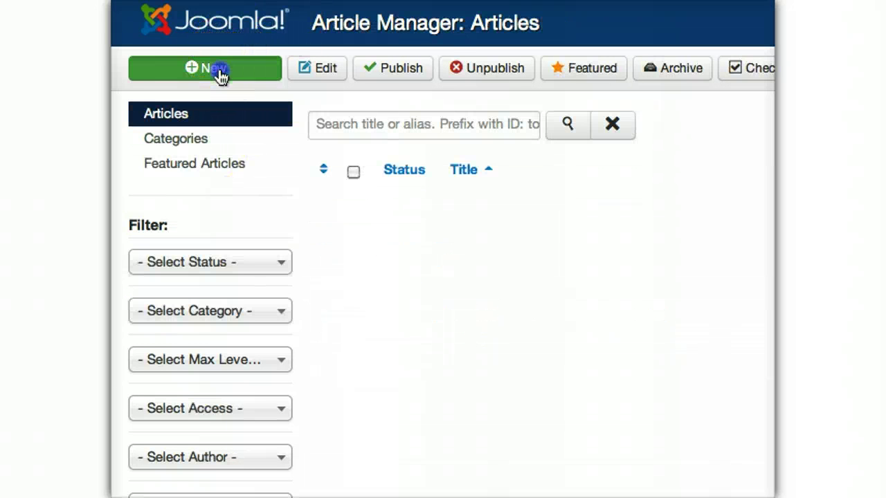
pyautogui.click(616, 174)
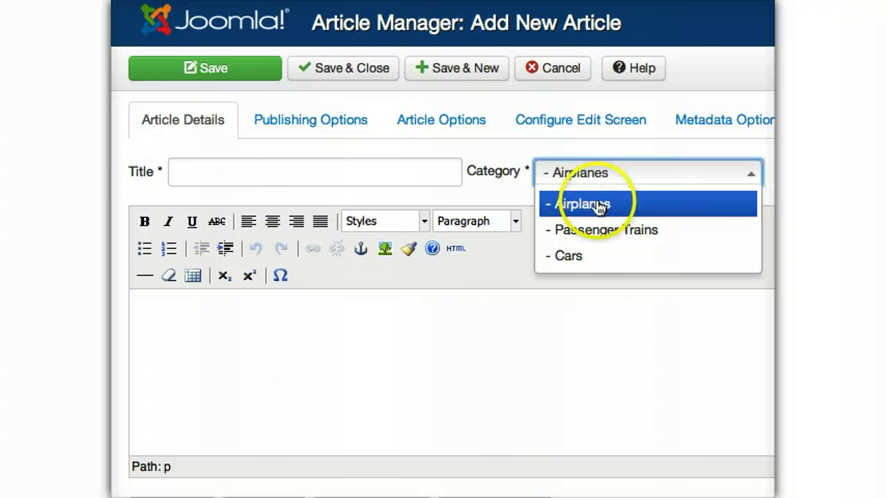
pyautogui.click(595, 204)
pyautogui.click(246, 170)
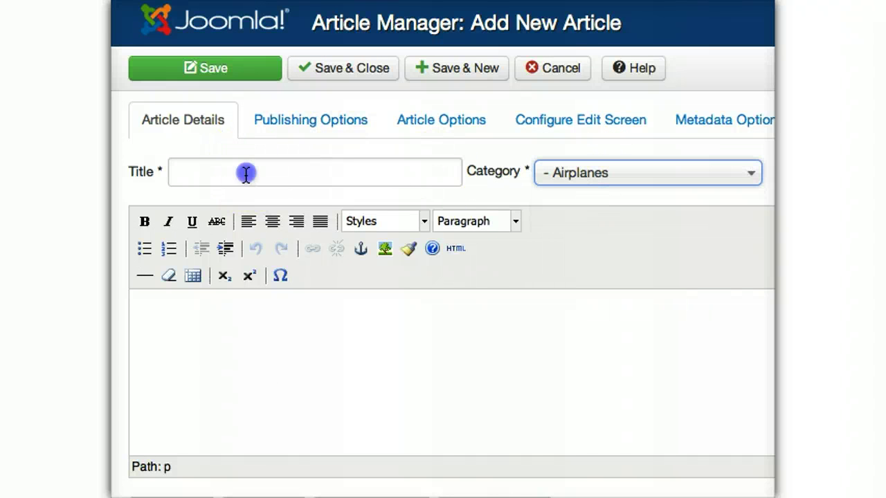
pyautogui.write('Boeing 747')
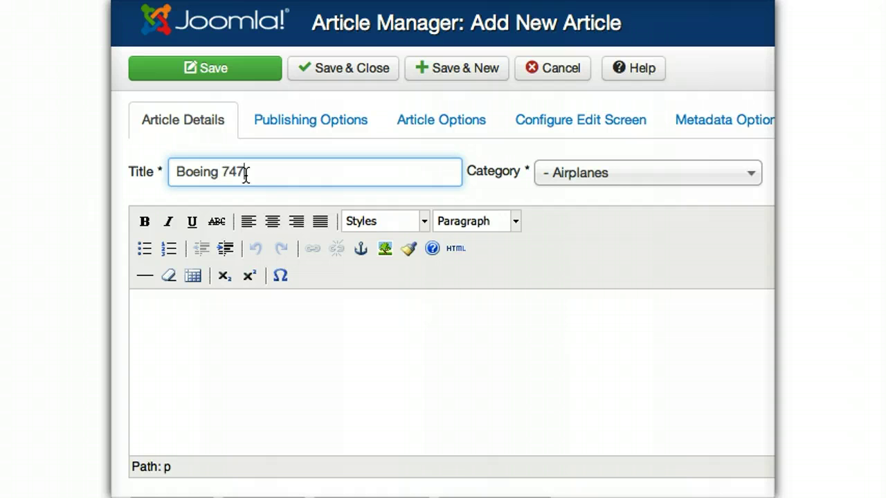
pyautogui.click(217, 366)
pyautogui.hotkey('ctrl', 'v')
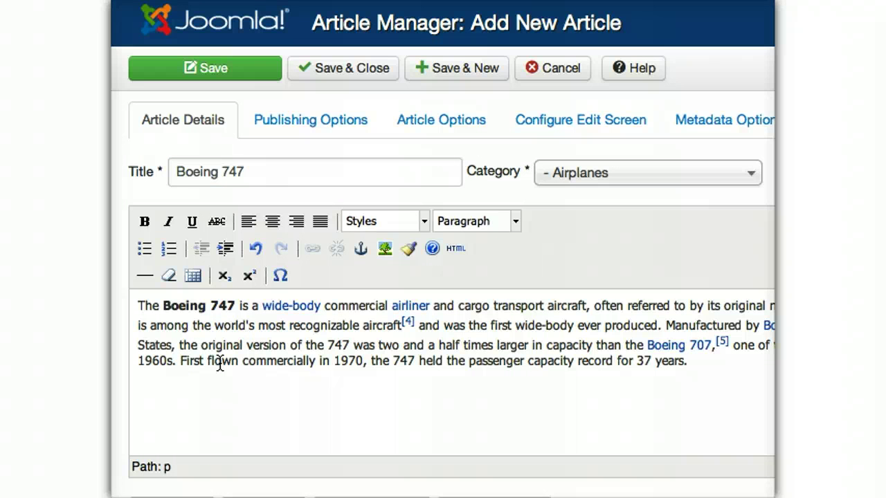
pyautogui.click(464, 68)
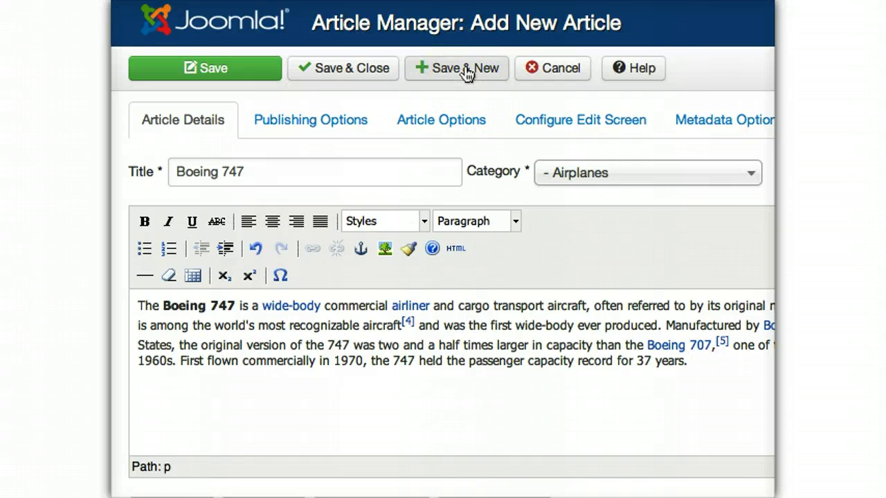
pyautogui.click(464, 68)
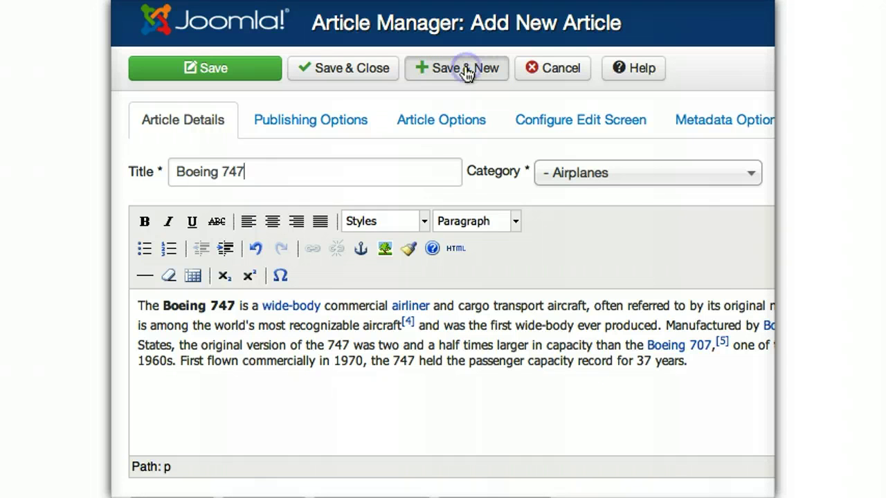
# - Create the F-14 Tomcat article with its pasted text, using Save & New
pyautogui.click(385, 277)
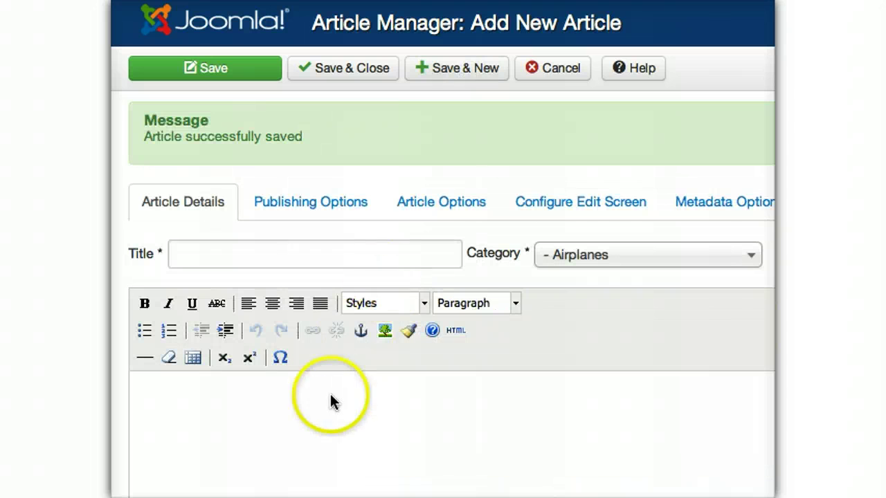
pyautogui.click(307, 430)
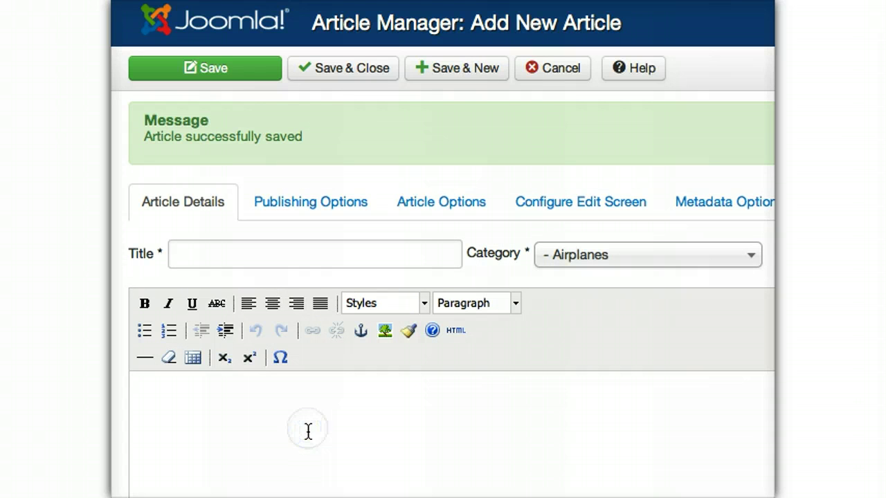
pyautogui.press('super+v')
pyautogui.click(256, 268)
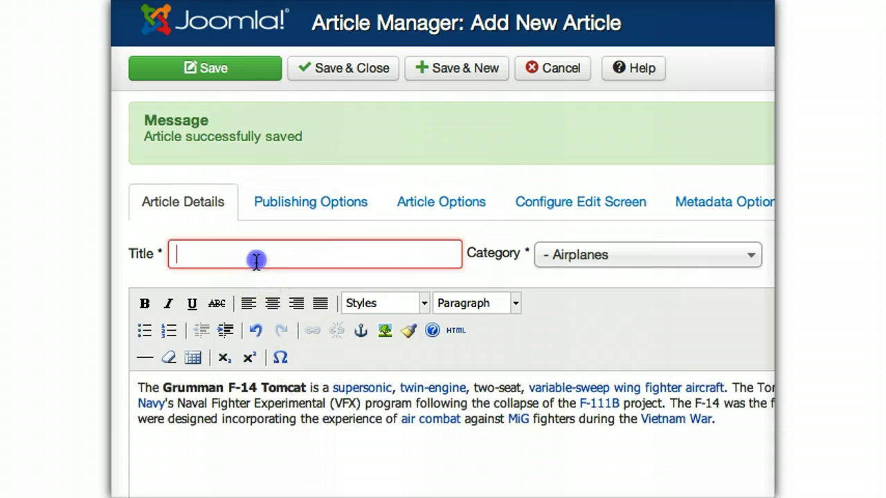
pyautogui.write('F-14 Tomcat')
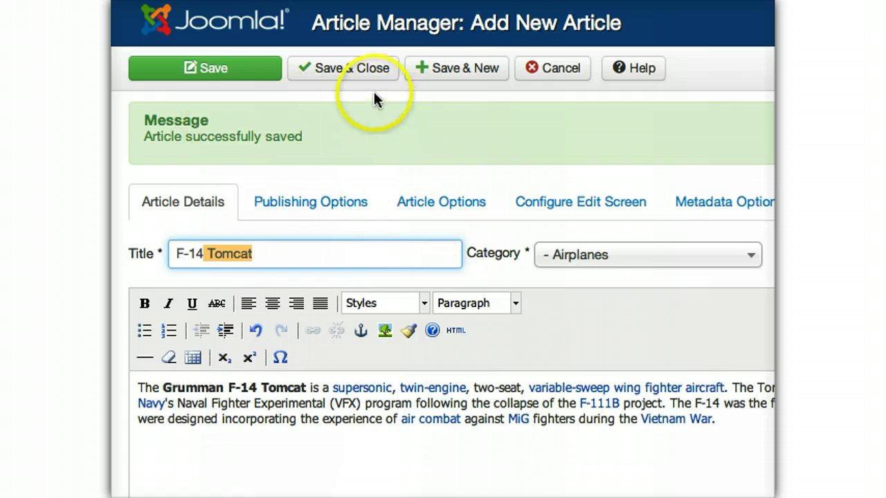
pyautogui.click(443, 72)
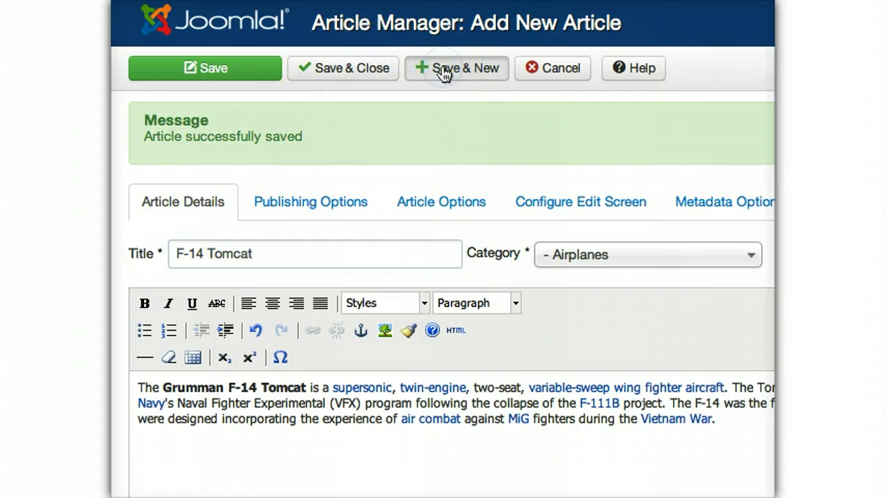
pyautogui.click(608, 258)
# - Save the Amtrak and The Toki articles under Passenger Trains
pyautogui.click(602, 313)
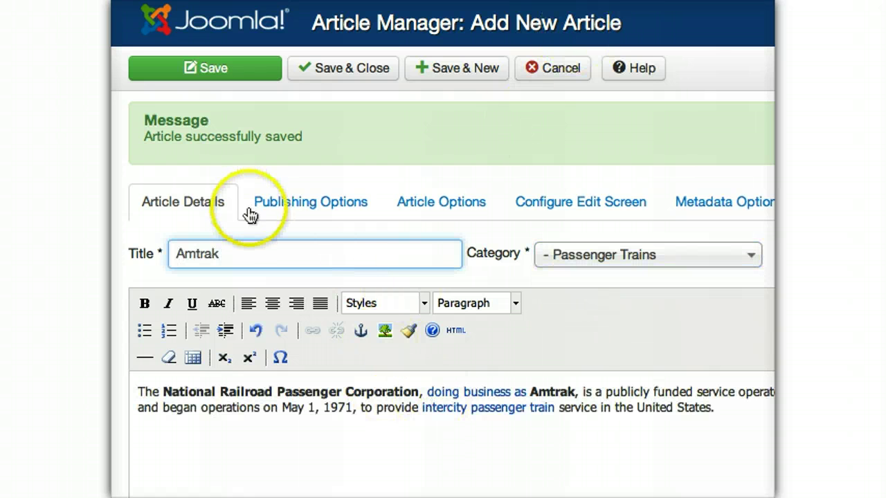
pyautogui.click(449, 69)
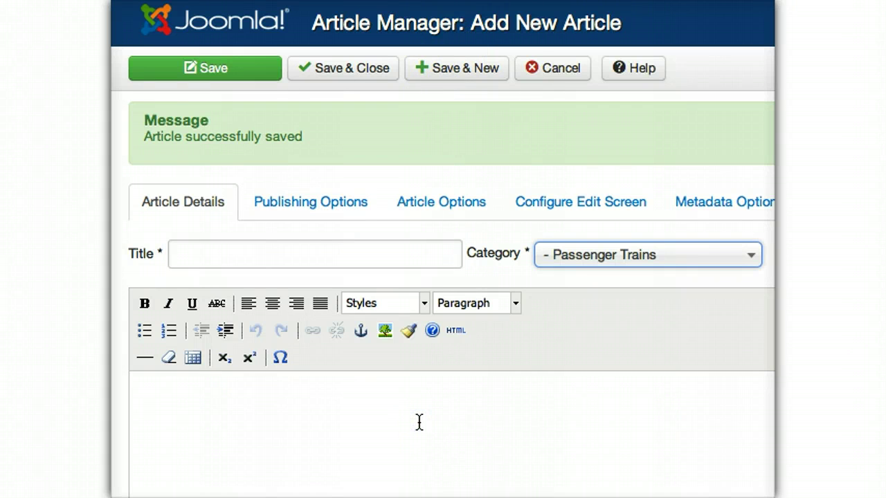
pyautogui.press('super+v')
pyautogui.click(334, 251)
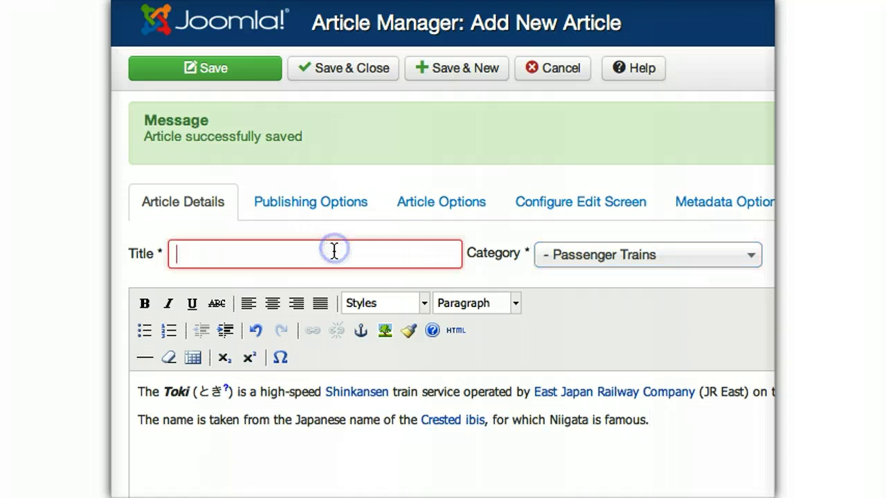
pyautogui.write('Toki')
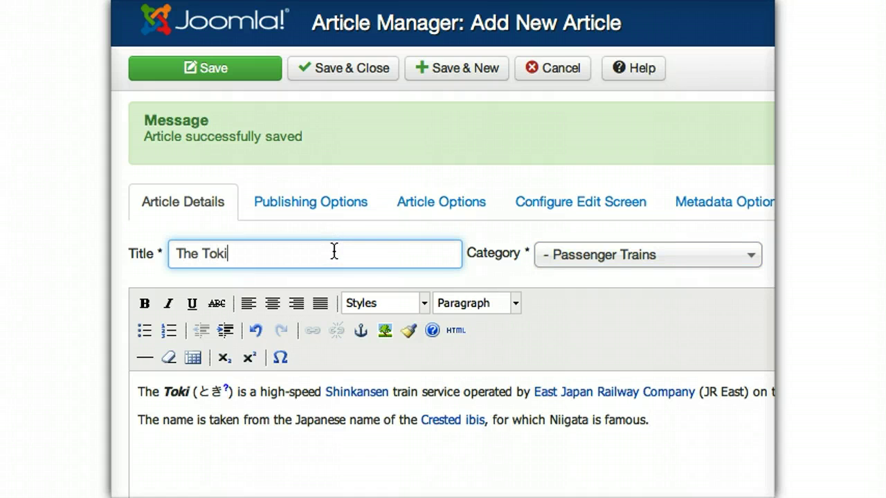
pyautogui.click(450, 73)
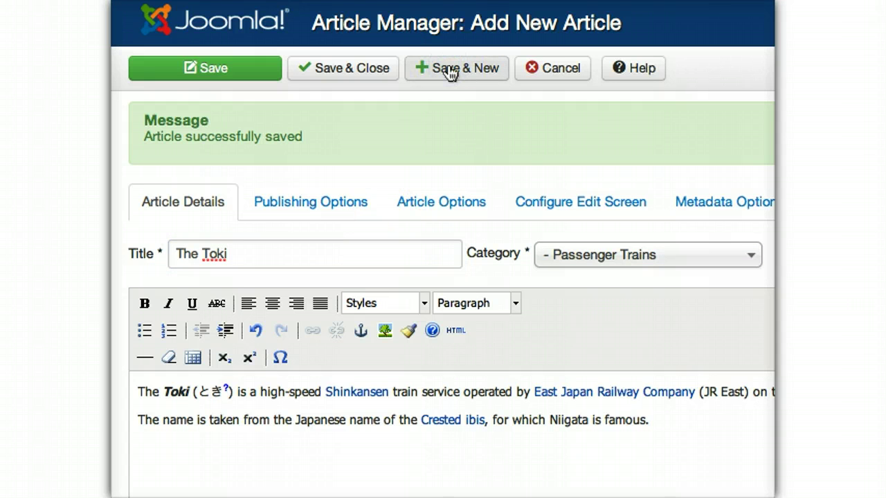
# - Create the Ford Mustang article under Cars with its pasted text
pyautogui.click(685, 255)
pyautogui.click(682, 336)
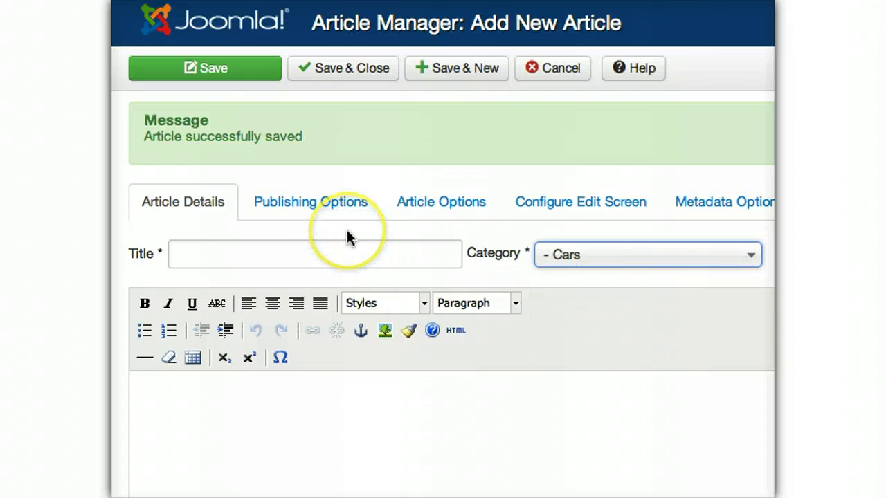
pyautogui.click(367, 419)
pyautogui.press('super+v')
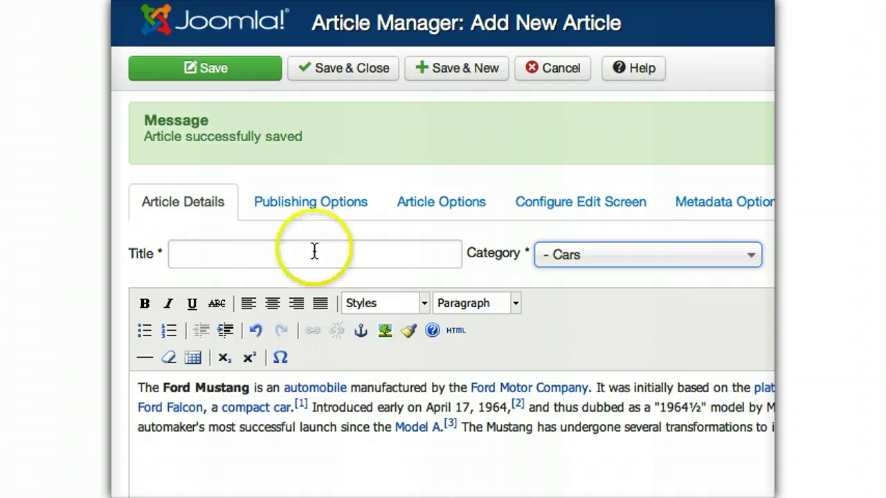
pyautogui.click(309, 259)
pyautogui.write('Ford M')
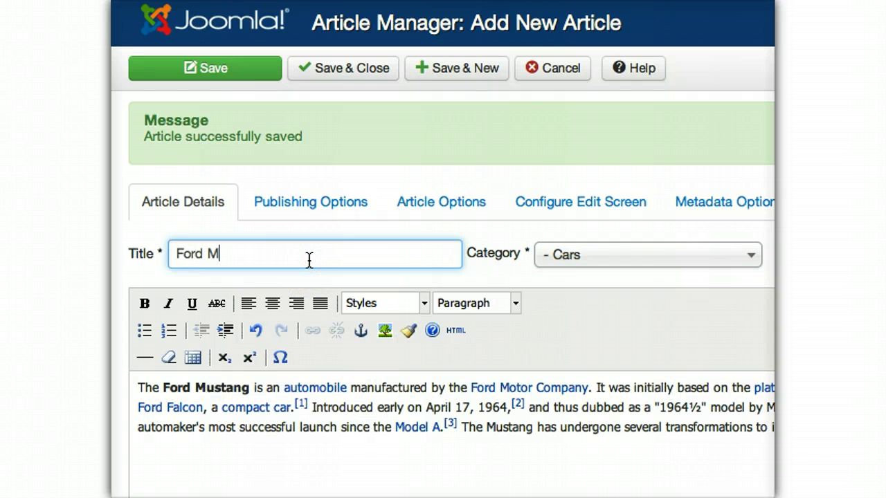
pyautogui.write('ustang')
pyautogui.click(458, 74)
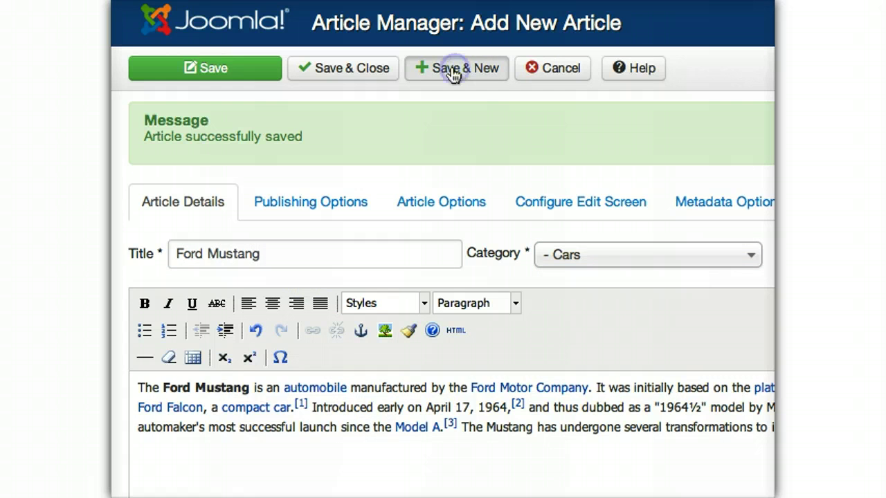
# - Create the Corvette article under Cars and Save & Close to the article list
pyautogui.click(622, 260)
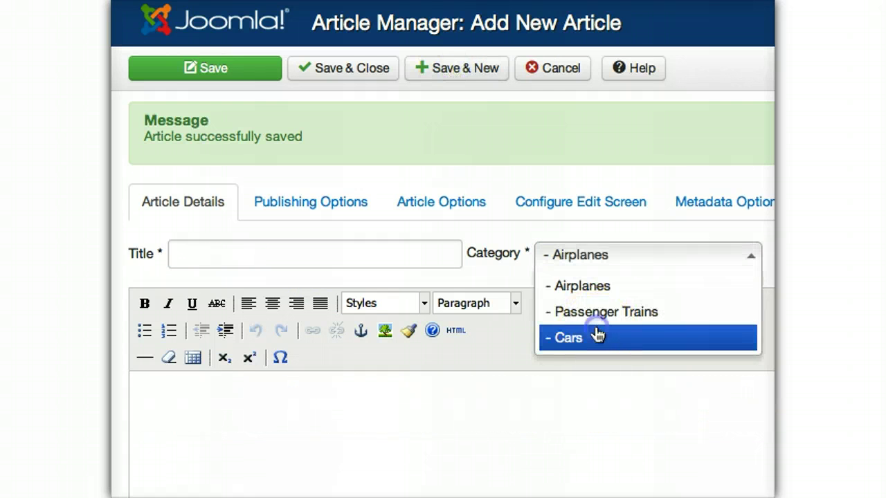
pyautogui.click(593, 335)
pyautogui.click(478, 420)
pyautogui.hotkey('ctrl', 'v')
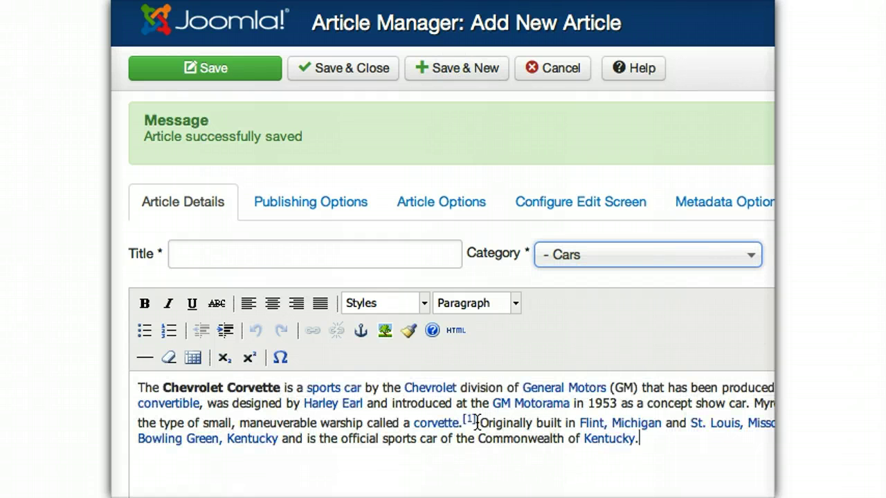
pyautogui.click(285, 256)
pyautogui.write('Corvette')
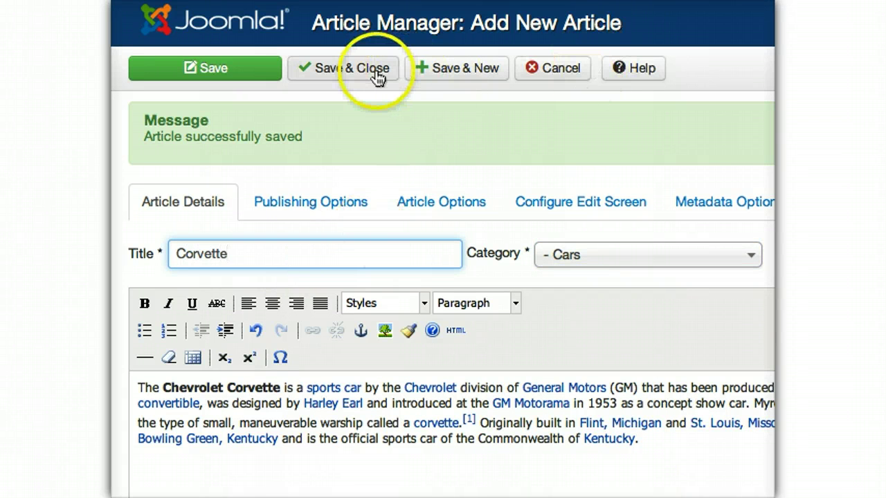
pyautogui.click(376, 75)
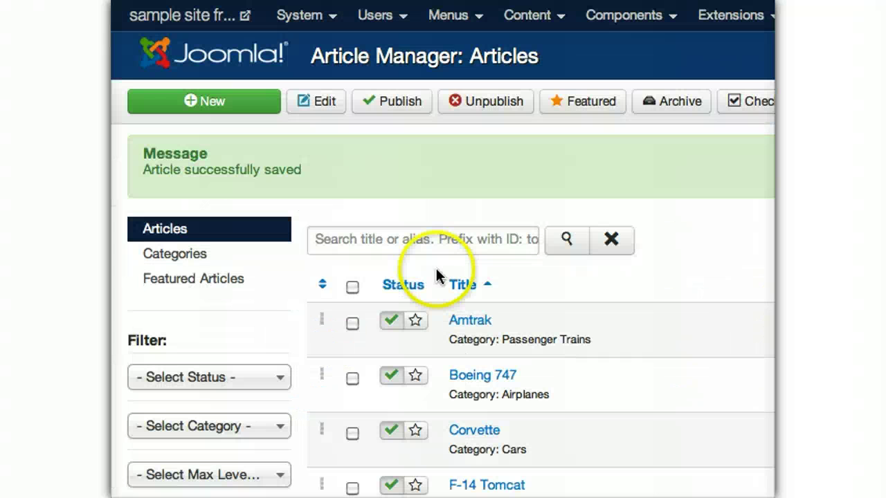
# - Start a new menu item in the Main Menu
pyautogui.click(457, 19)
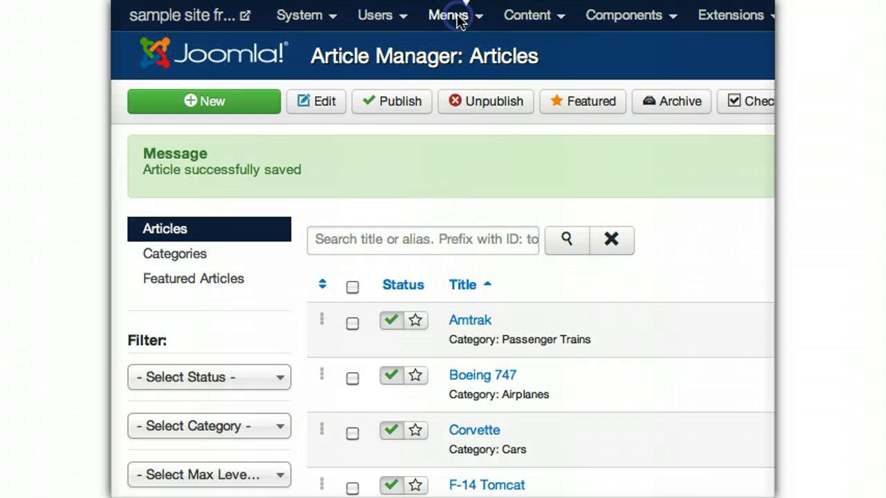
pyautogui.click(458, 20)
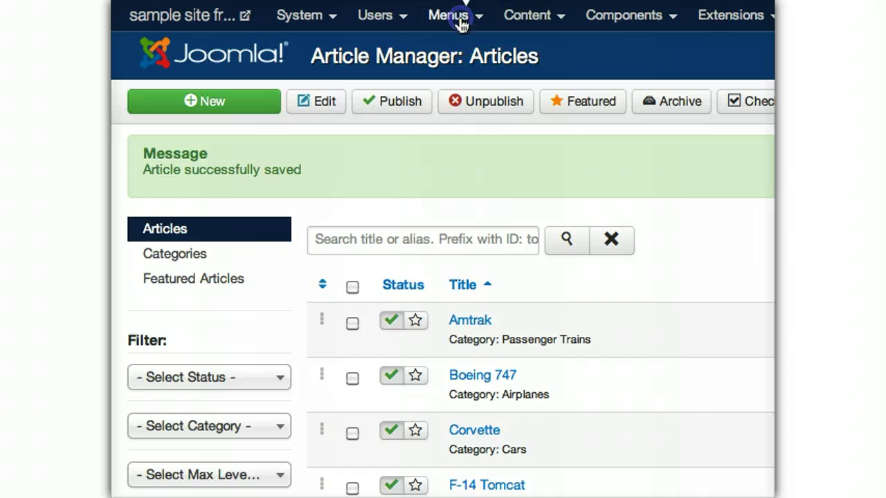
pyautogui.click(457, 64)
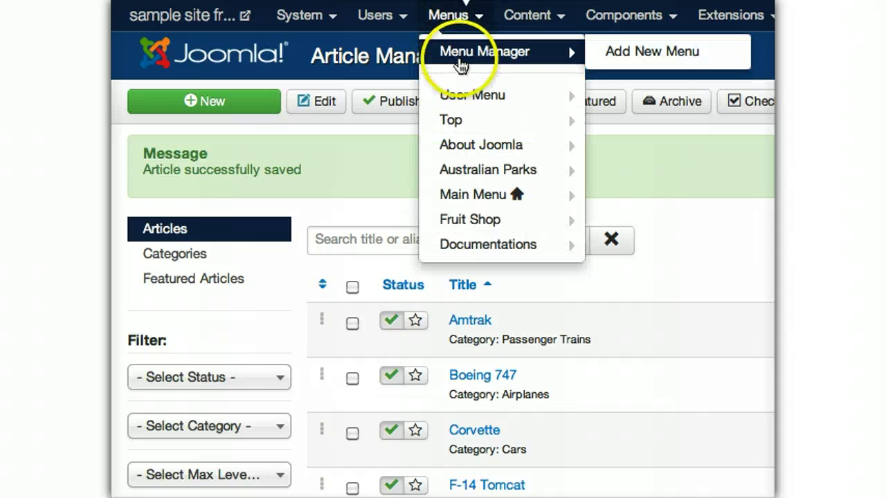
pyautogui.moveTo(487, 194)
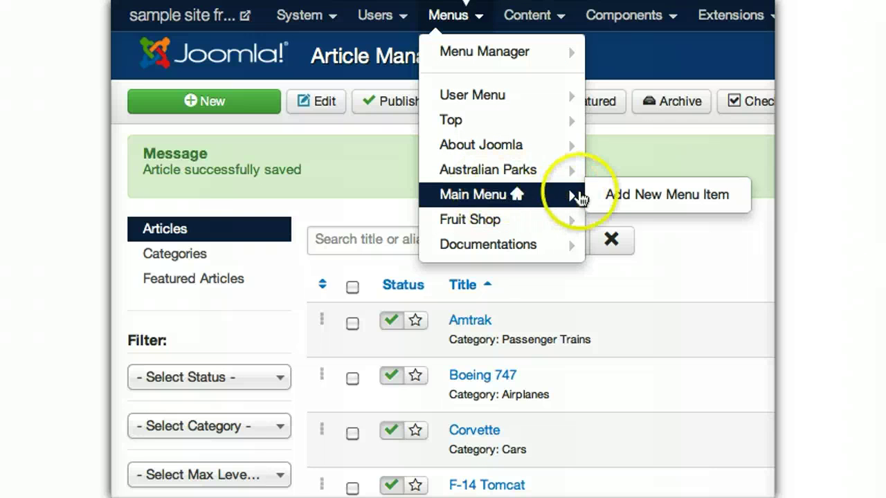
pyautogui.click(610, 193)
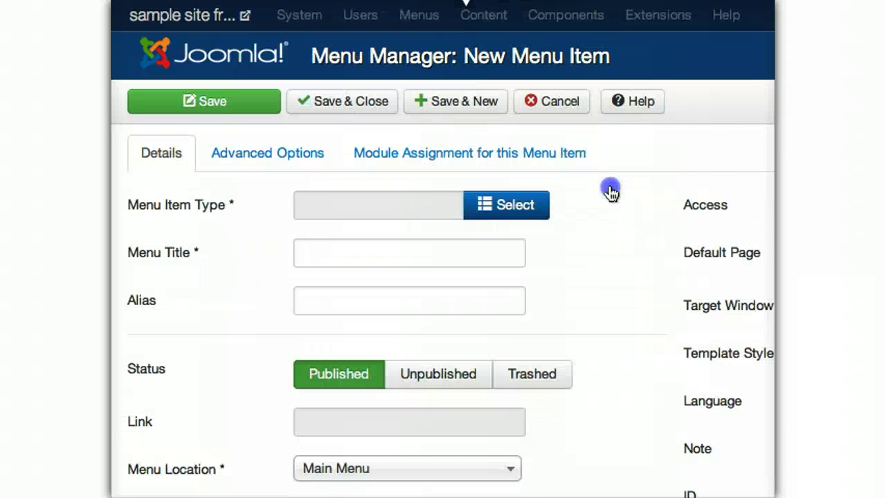
# - Make the item an Articles > Category Blog linking the Airplanes category
pyautogui.scroll(-3, 610, 193)
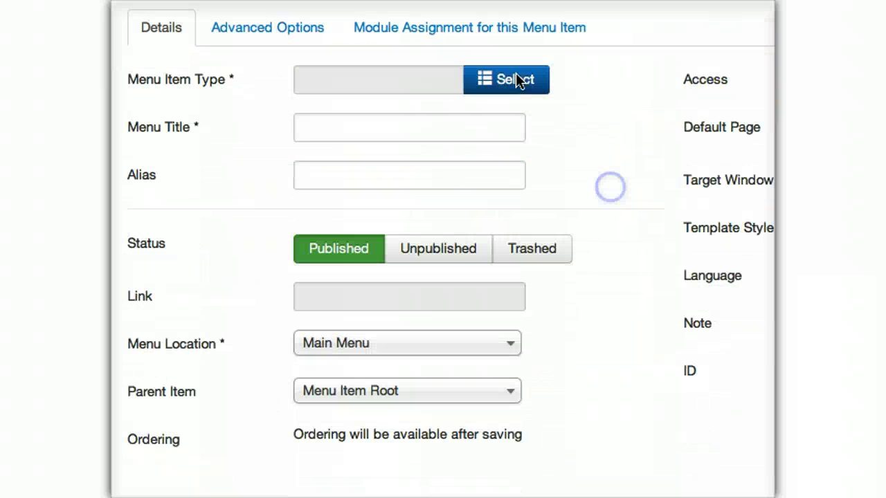
pyautogui.click(512, 82)
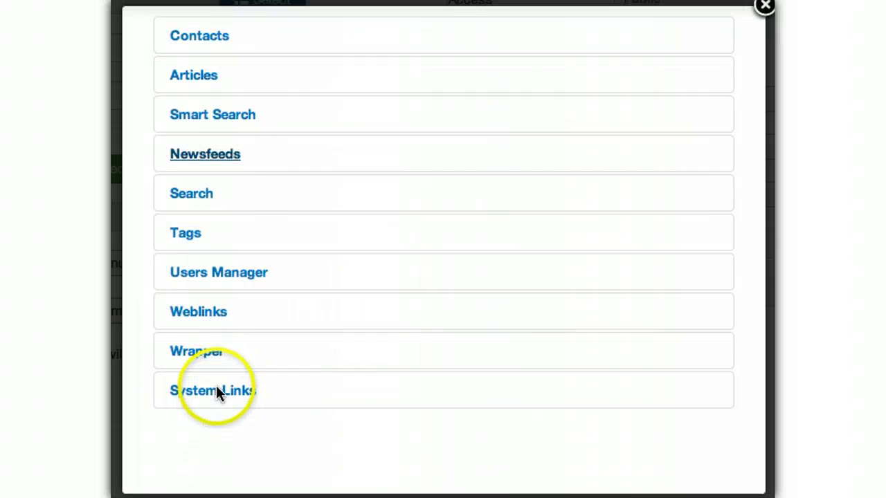
pyautogui.click(193, 76)
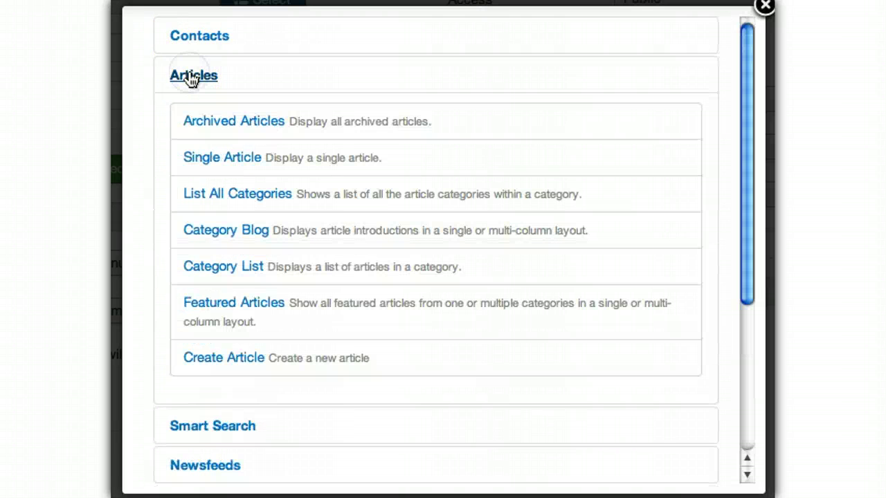
pyautogui.click(219, 230)
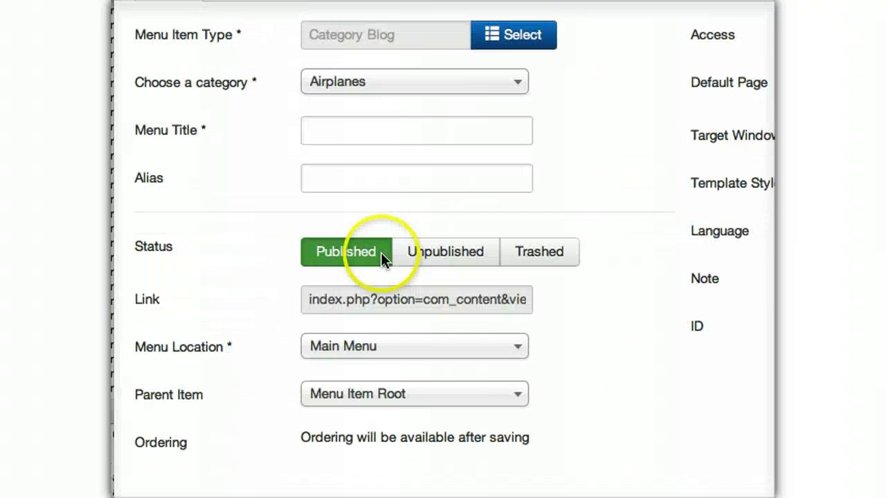
pyautogui.click(351, 81)
pyautogui.click(352, 87)
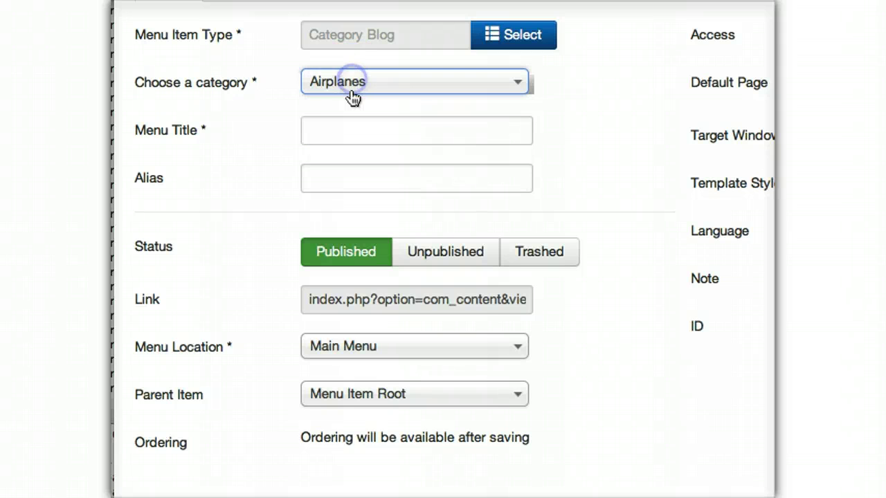
# - Title the item Planes, keep Main Menu as location, and Save & New
pyautogui.click(346, 132)
pyautogui.write('Planes')
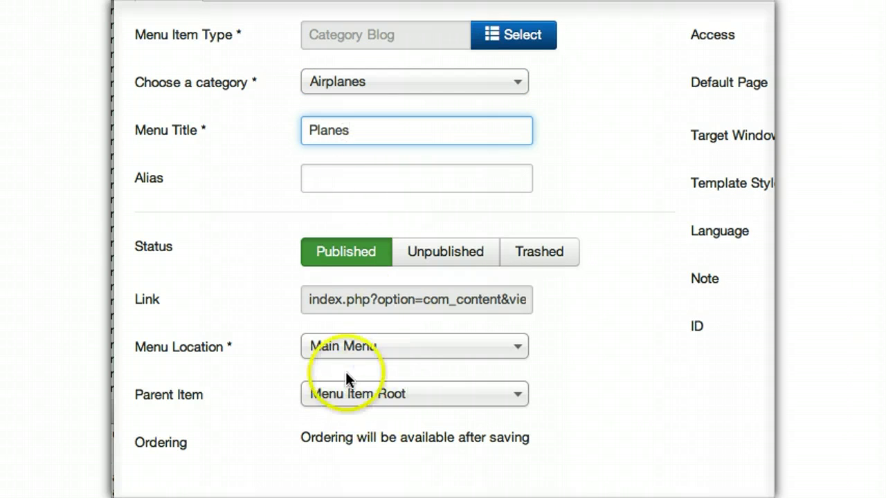
pyautogui.click(344, 346)
pyautogui.click(343, 344)
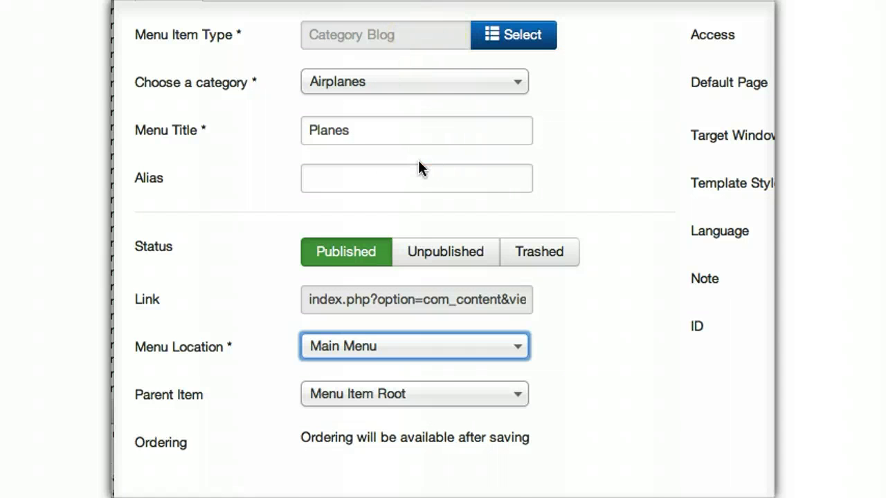
pyautogui.scroll(3, 417, 168)
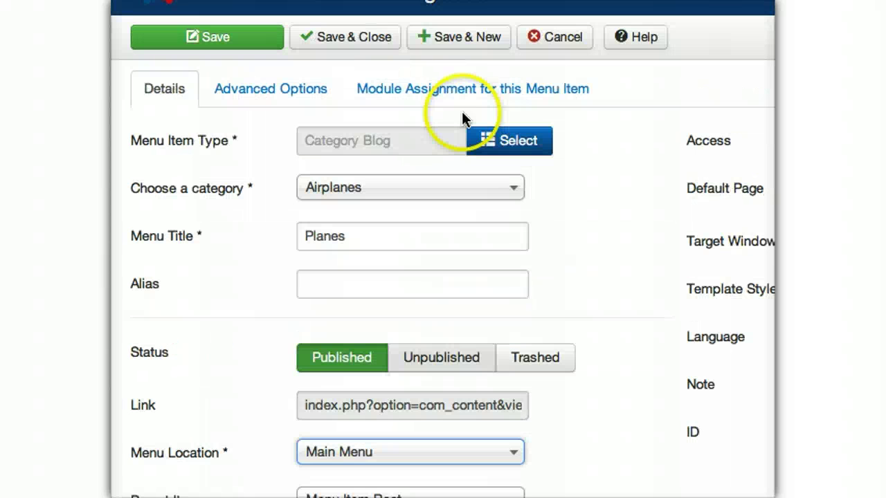
pyautogui.click(456, 41)
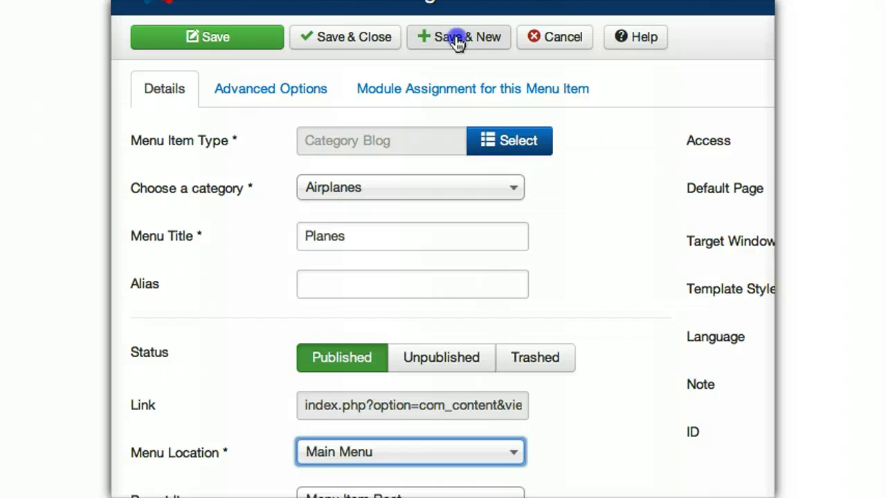
pyautogui.click(457, 40)
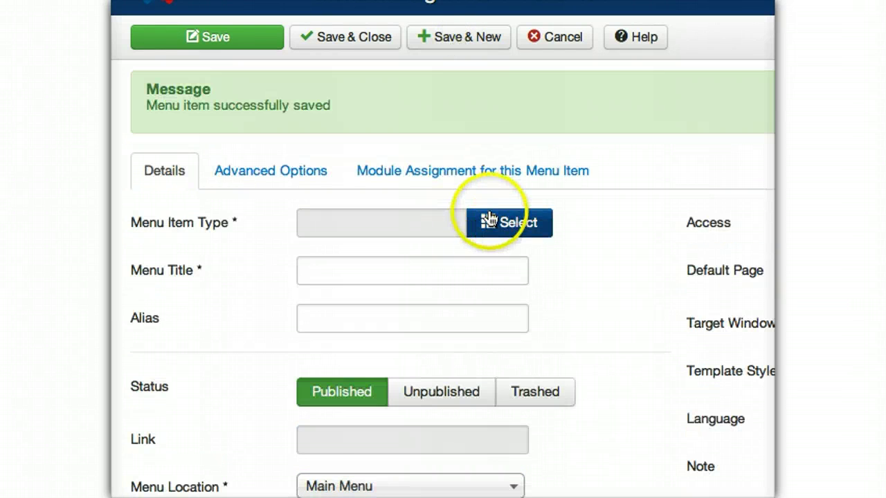
# - Create a Trains Category Blog item for the Passenger Trains category and Save & New
pyautogui.click(489, 219)
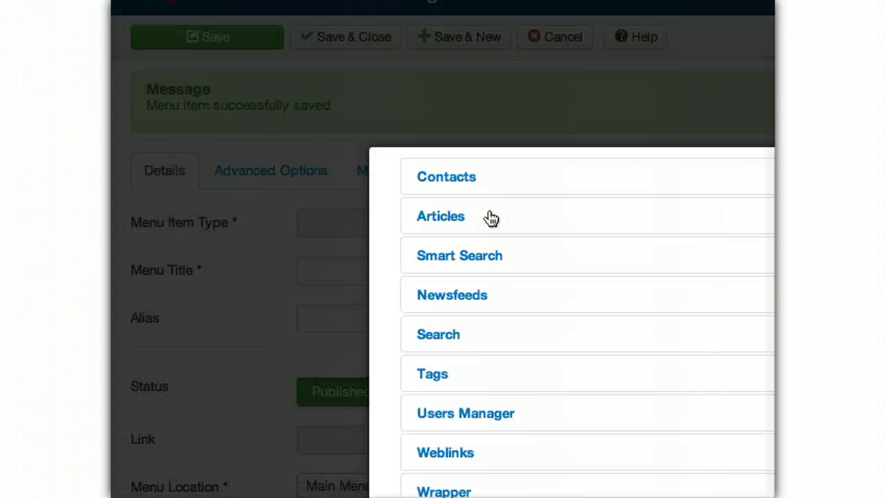
pyautogui.click(197, 84)
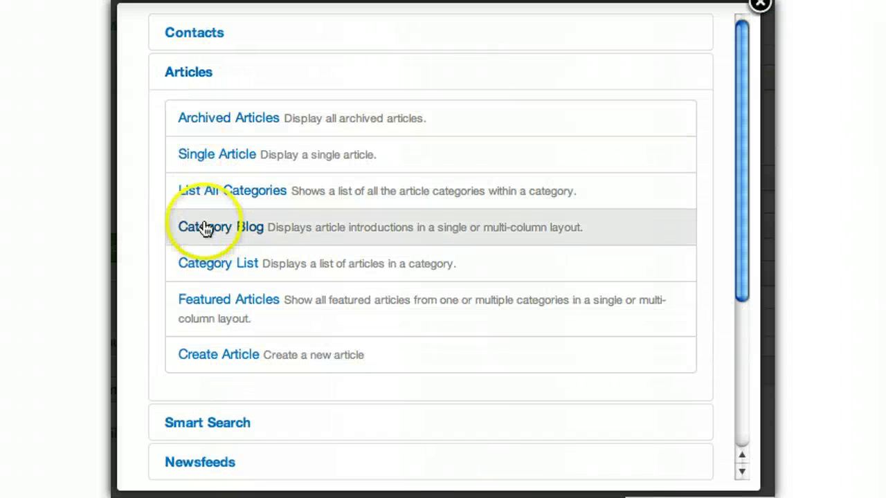
pyautogui.click(203, 227)
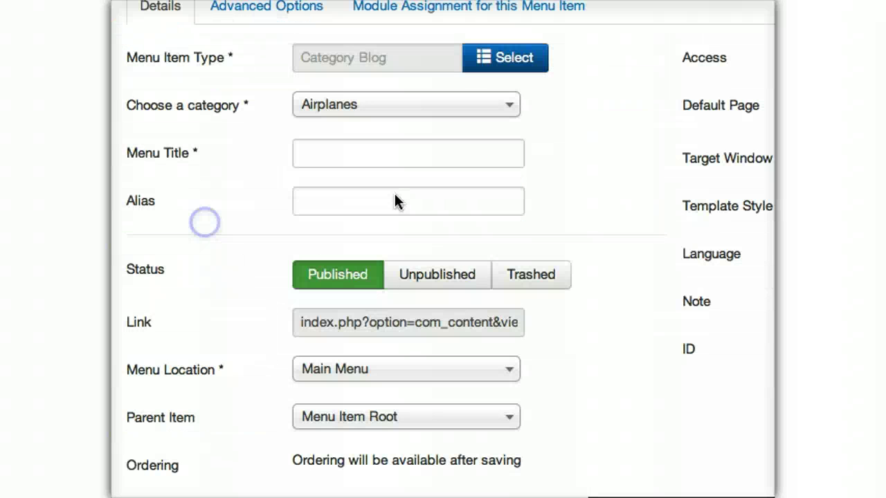
pyautogui.click(383, 105)
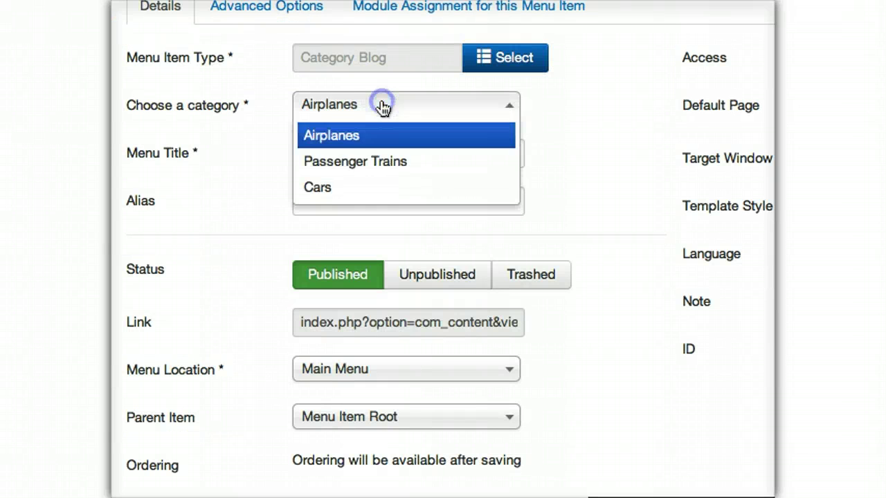
pyautogui.click(379, 165)
pyautogui.click(360, 150)
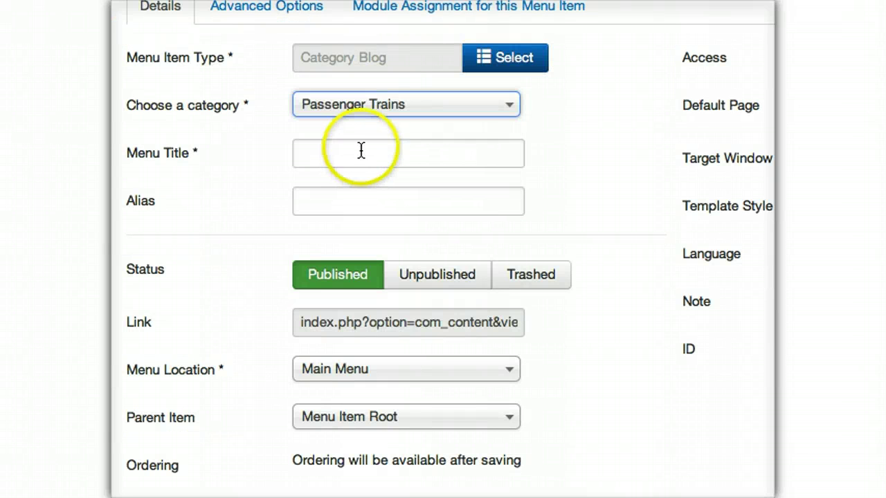
pyautogui.write('Trains')
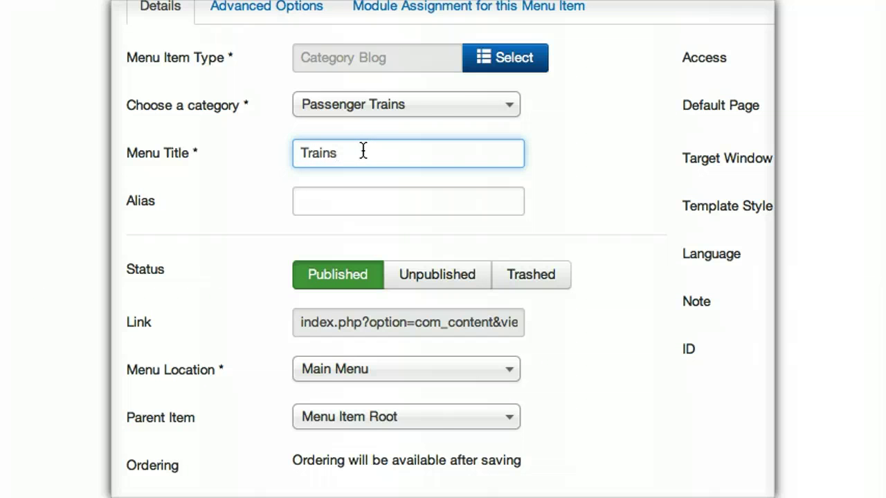
pyautogui.click(457, 65)
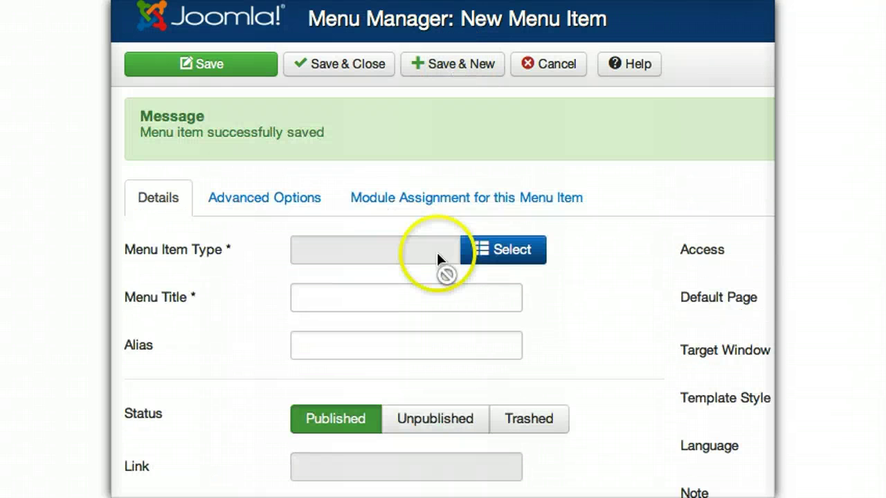
# - Make the new item a Category Blog of the Cars category
pyautogui.click(506, 254)
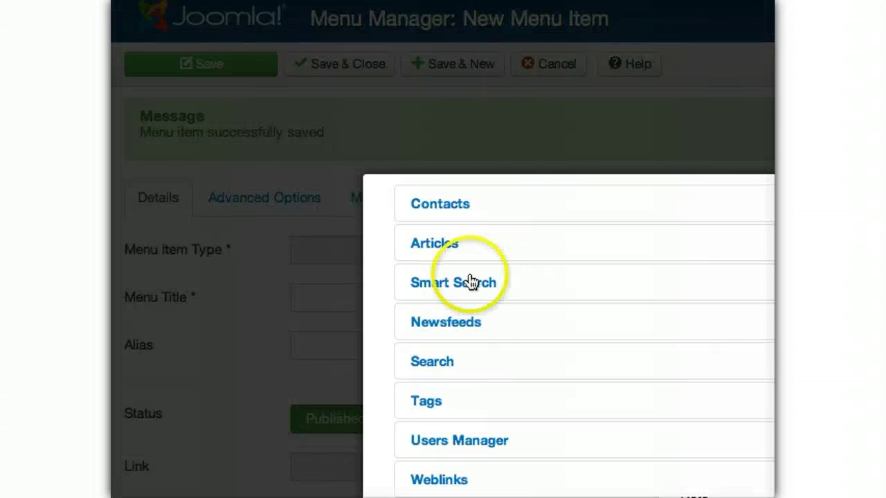
pyautogui.click(426, 252)
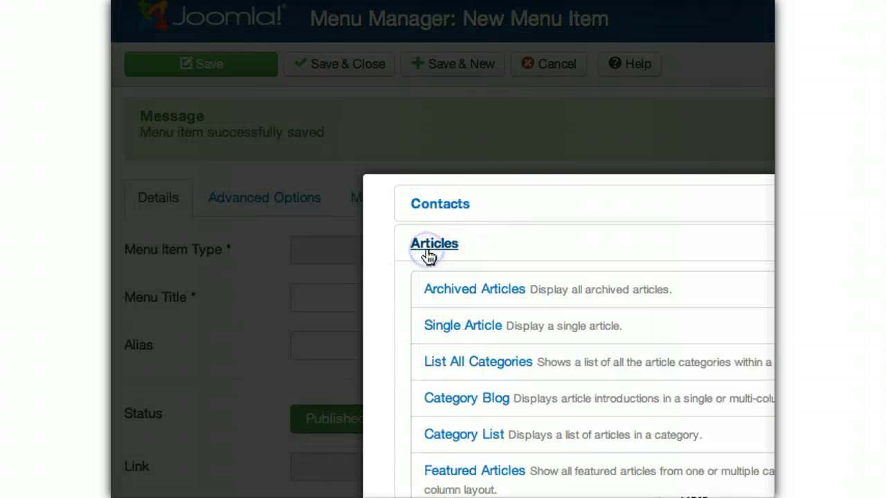
pyautogui.click(436, 399)
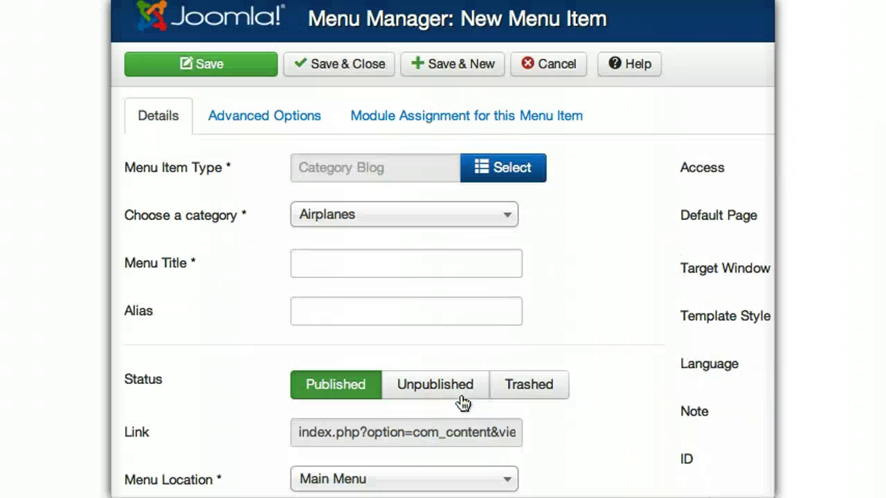
pyautogui.click(349, 220)
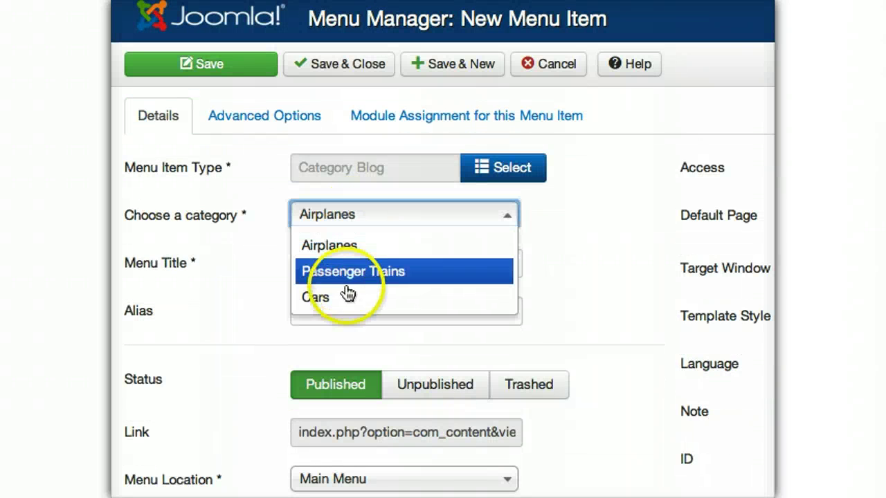
pyautogui.click(346, 301)
# - Title it Automobiles, Save & Close, and open the site menus list
pyautogui.click(344, 264)
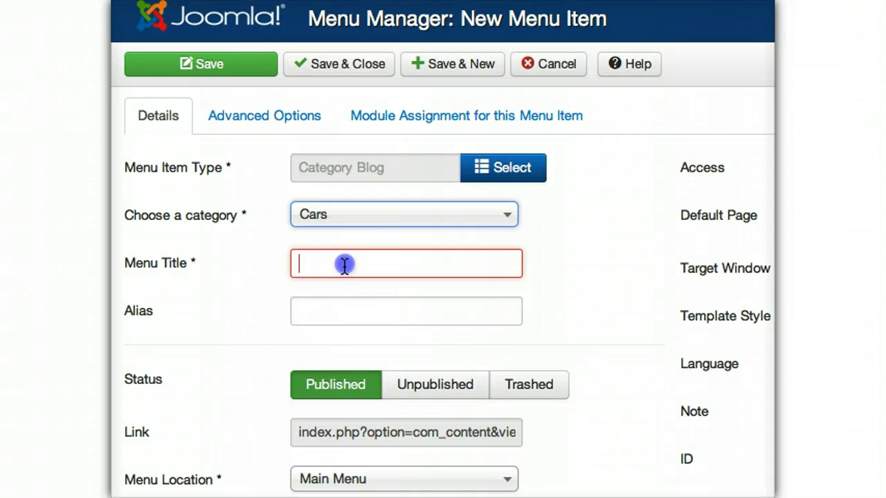
pyautogui.write('Automobiles')
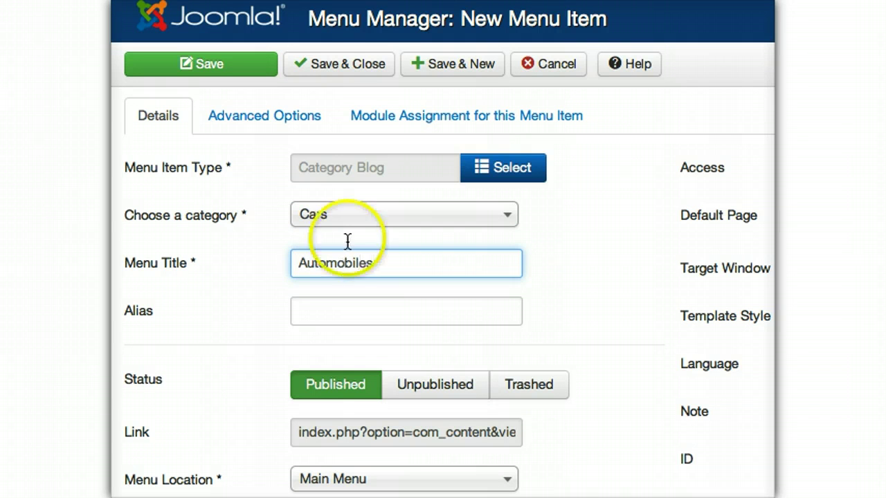
pyautogui.click(346, 63)
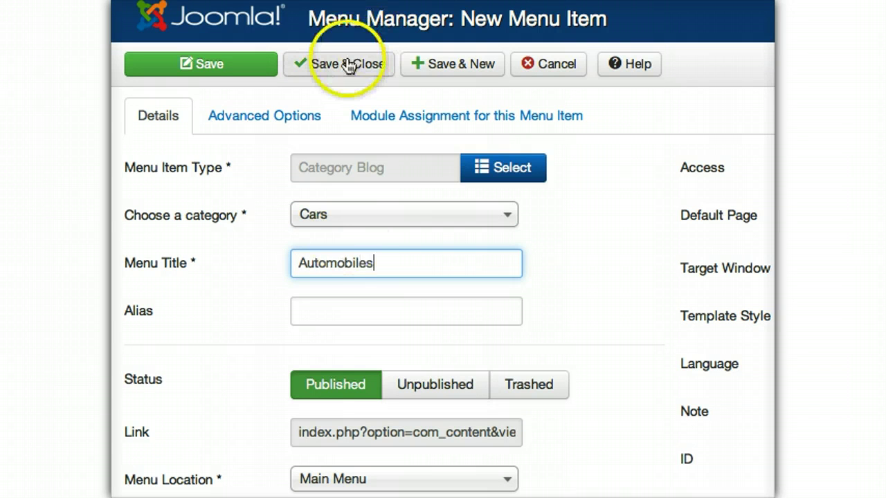
pyautogui.click(348, 65)
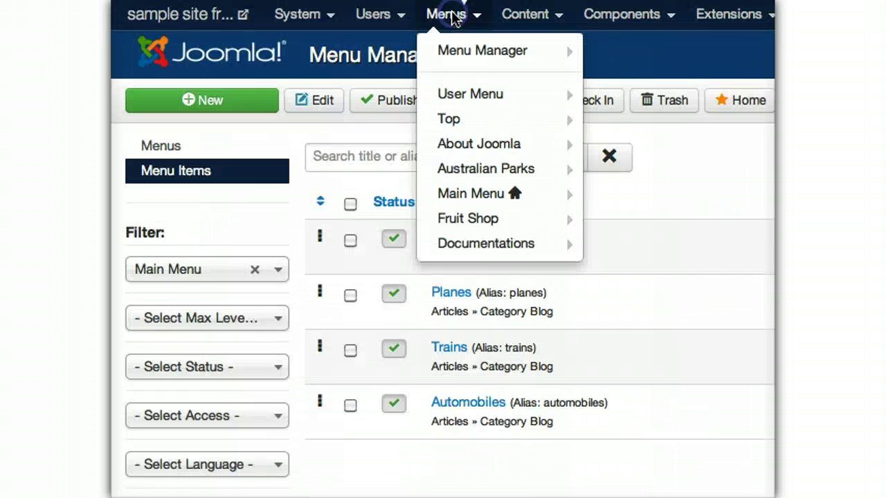
pyautogui.click(450, 15)
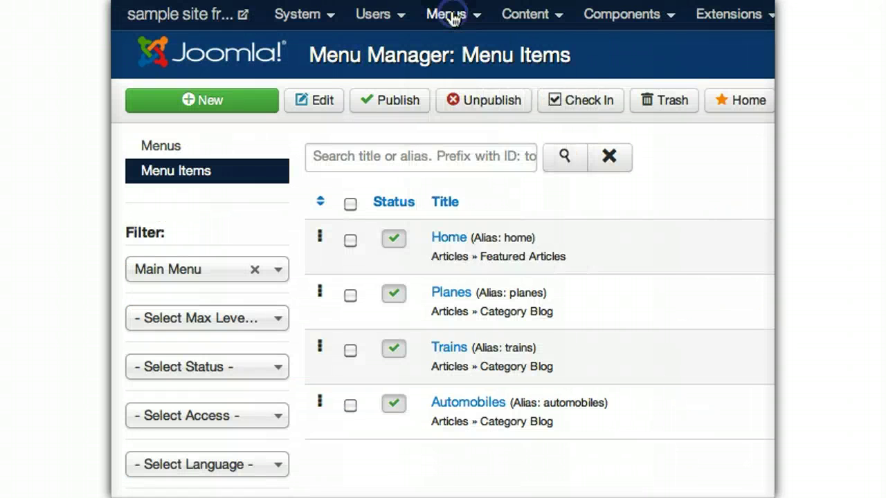
pyautogui.click(452, 16)
pyautogui.click(471, 193)
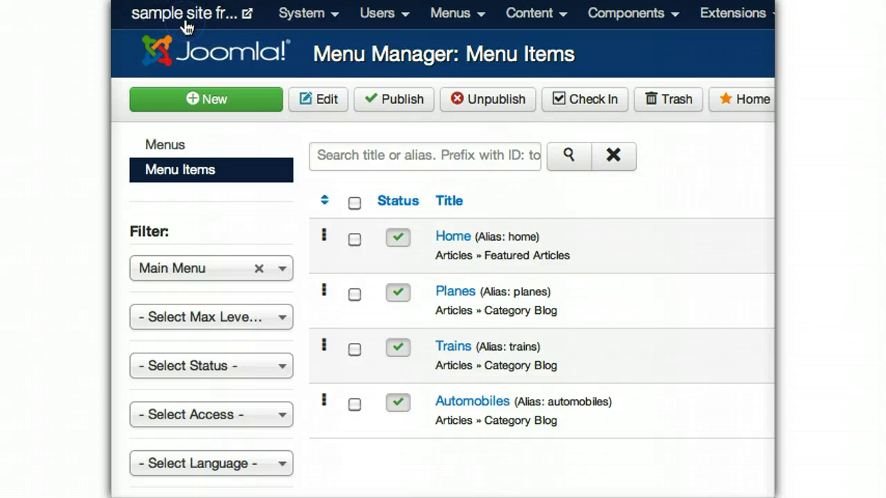
pyautogui.click(187, 25)
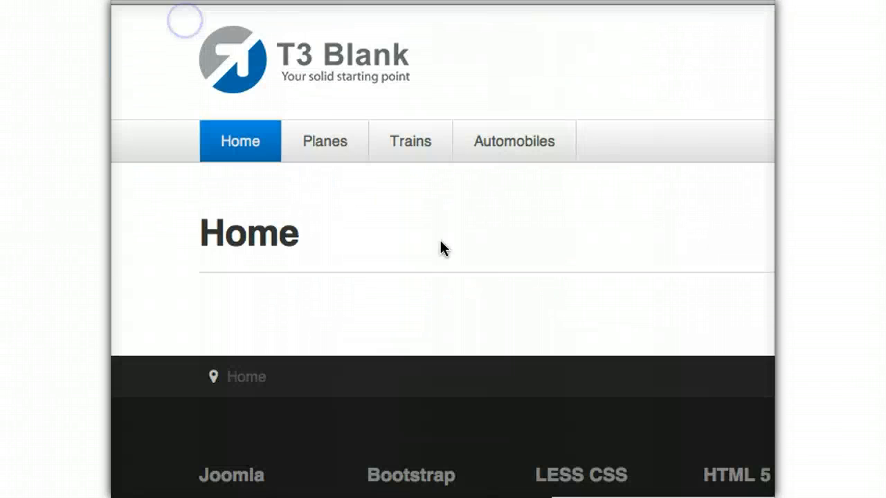
pyautogui.click(330, 145)
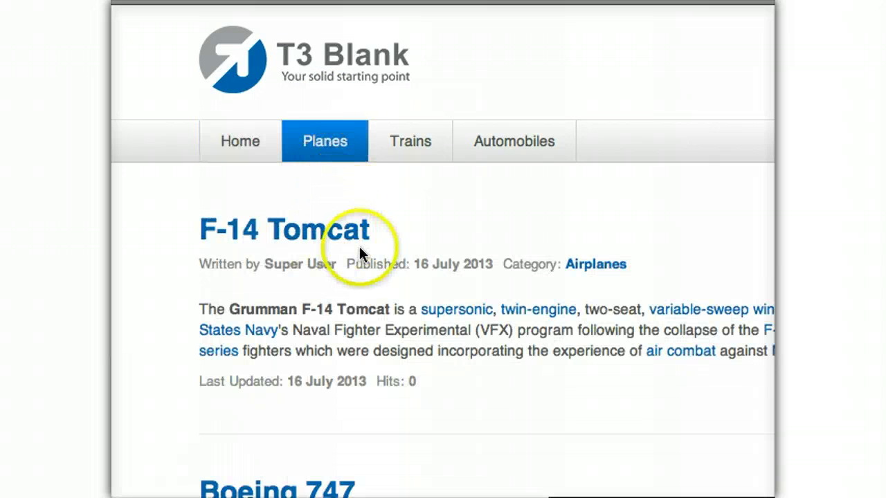
pyautogui.click(417, 137)
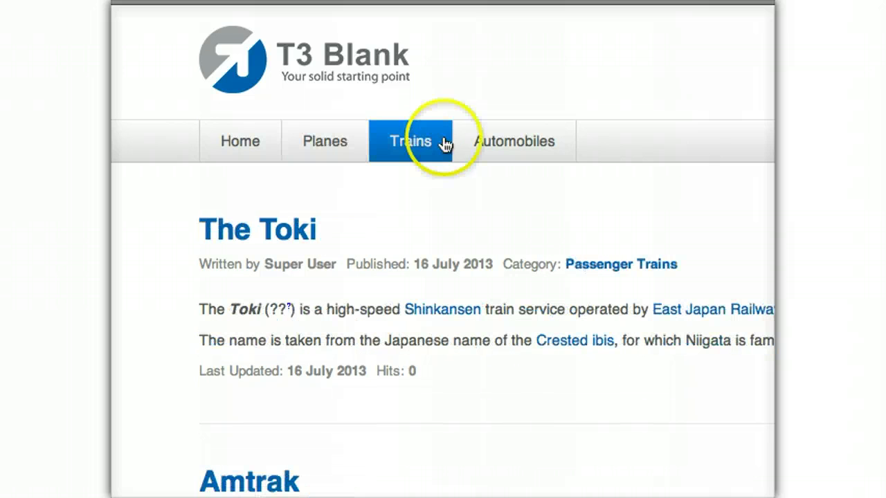
pyautogui.click(518, 145)
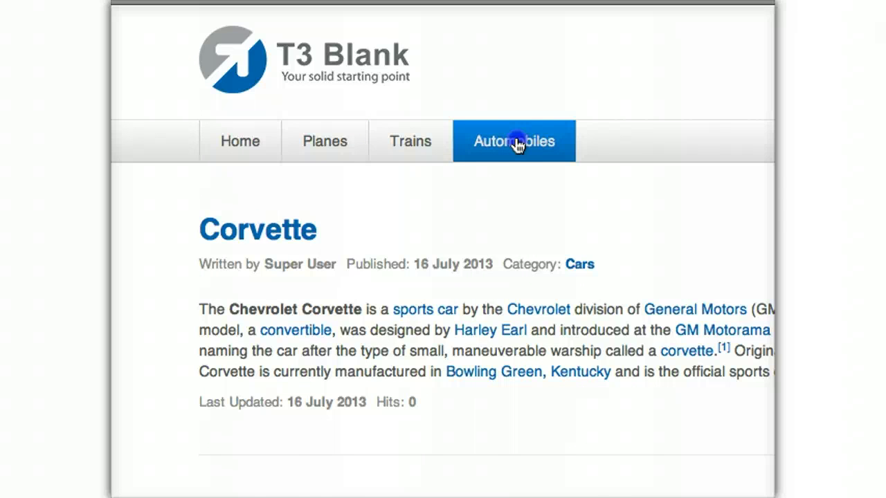
pyautogui.scroll(-3, 469, 242)
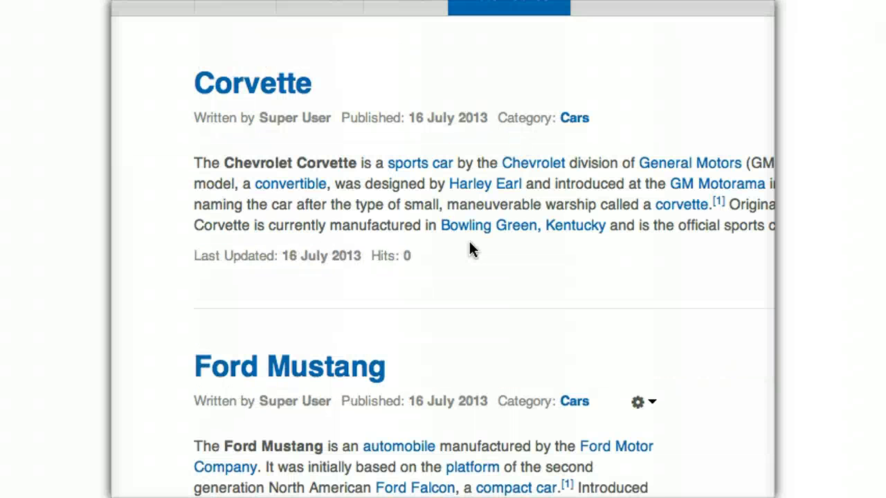
pyautogui.click(440, 128)
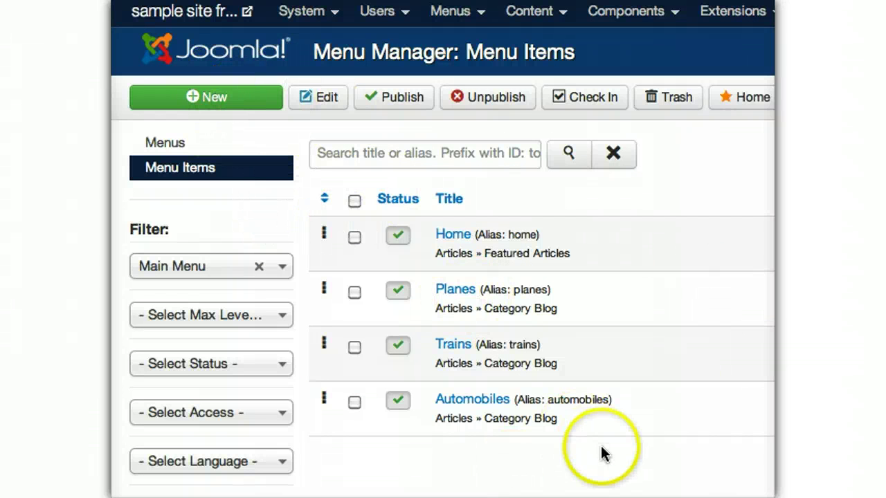
# - Start a new Single Article menu item linking the Boeing 747 article
pyautogui.click(603, 447)
pyautogui.click(215, 105)
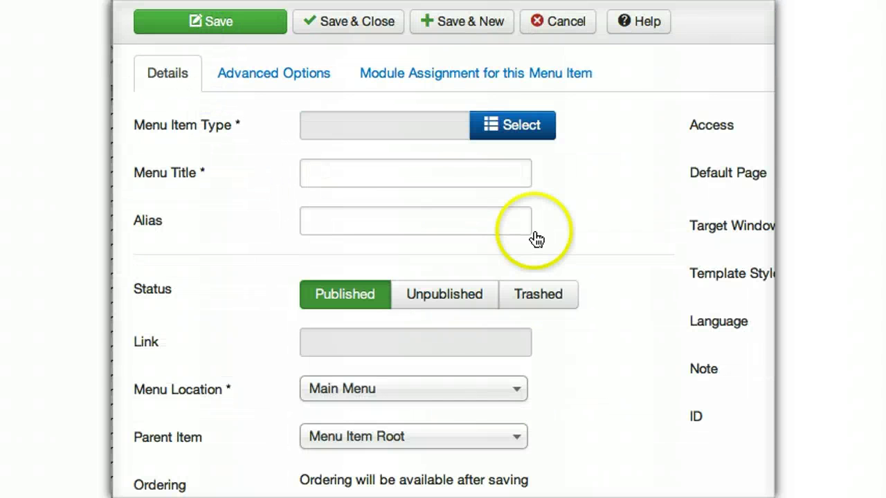
pyautogui.click(512, 132)
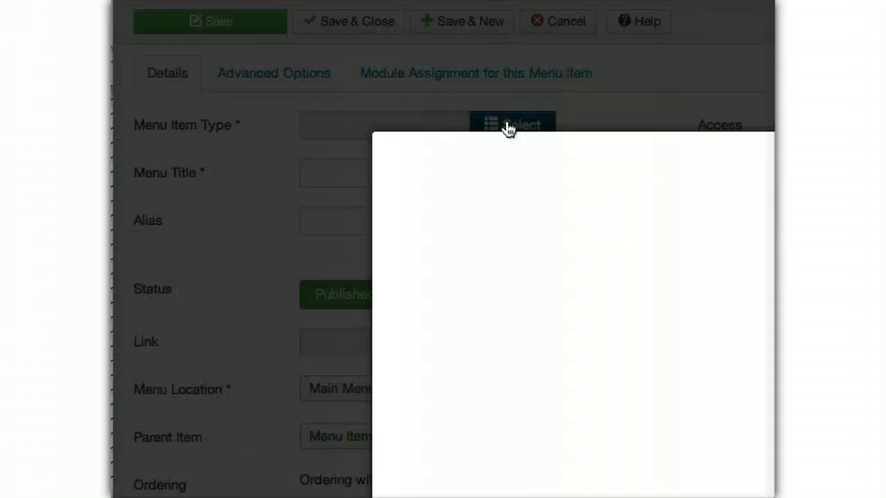
pyautogui.click(450, 201)
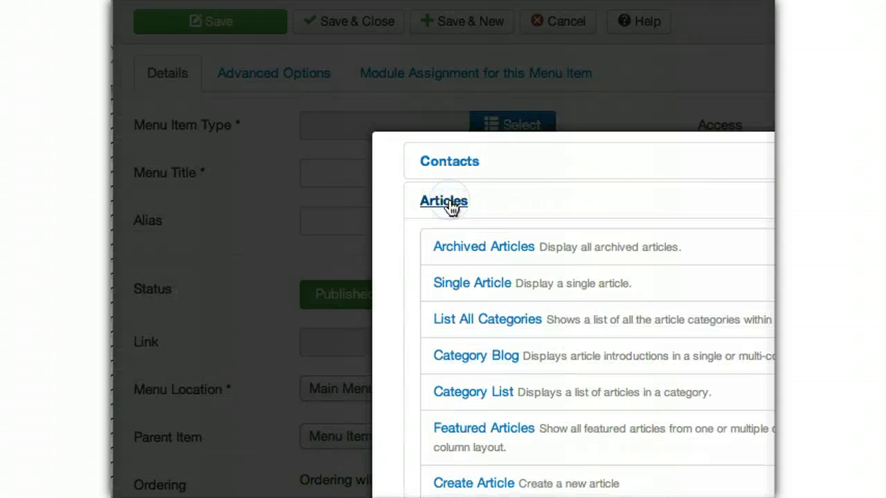
pyautogui.click(463, 285)
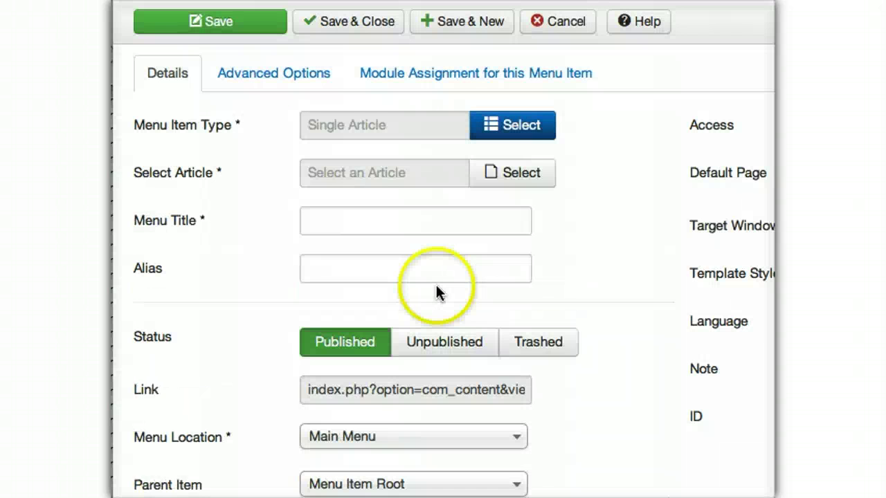
pyautogui.click(500, 170)
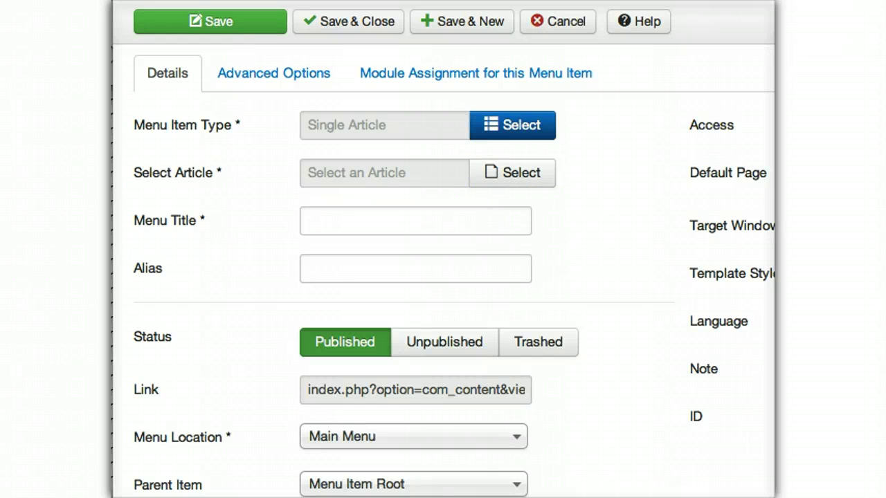
pyautogui.click(517, 178)
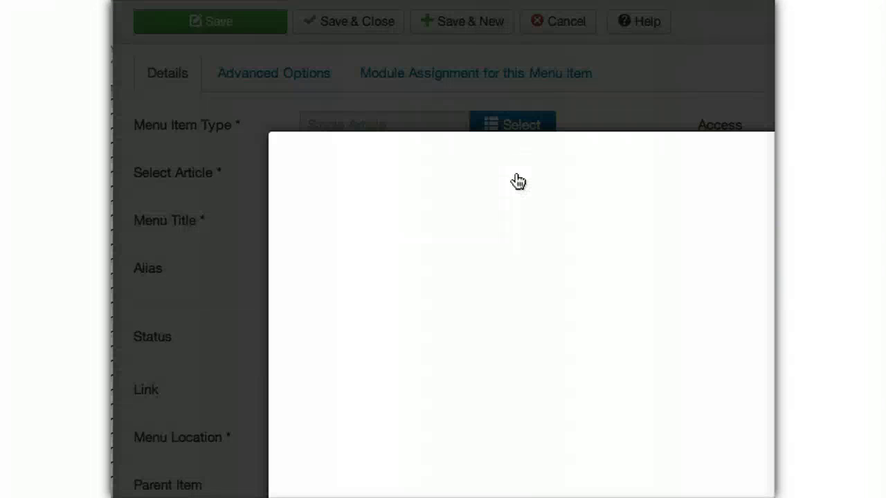
pyautogui.click(450, 247)
pyautogui.click(320, 289)
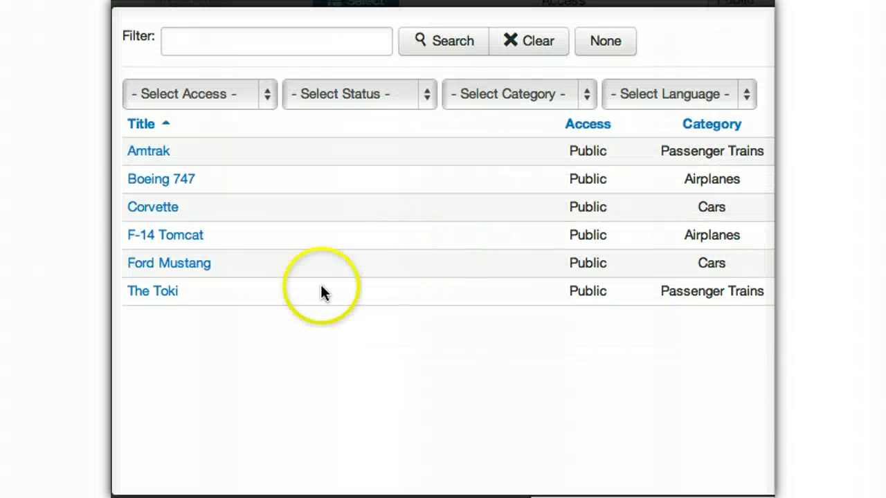
pyautogui.click(143, 179)
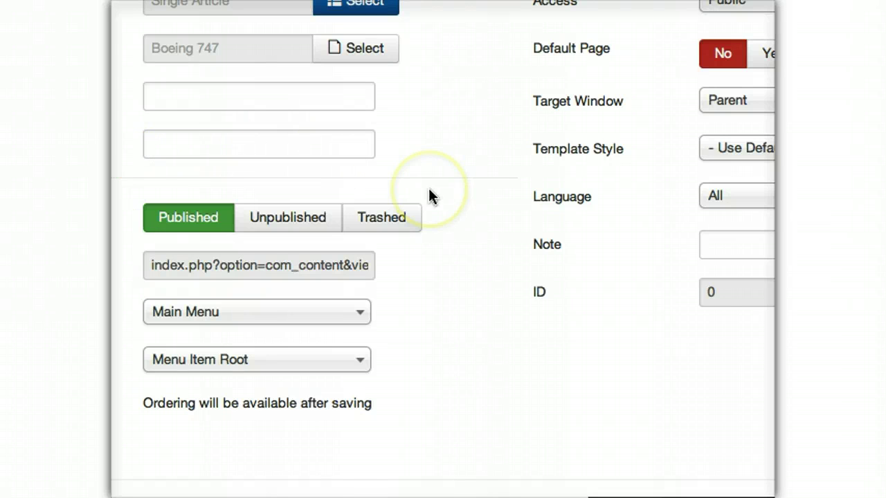
# - Title it Large Jet in Main Menu under parent Planes, then Save & New
pyautogui.click(344, 166)
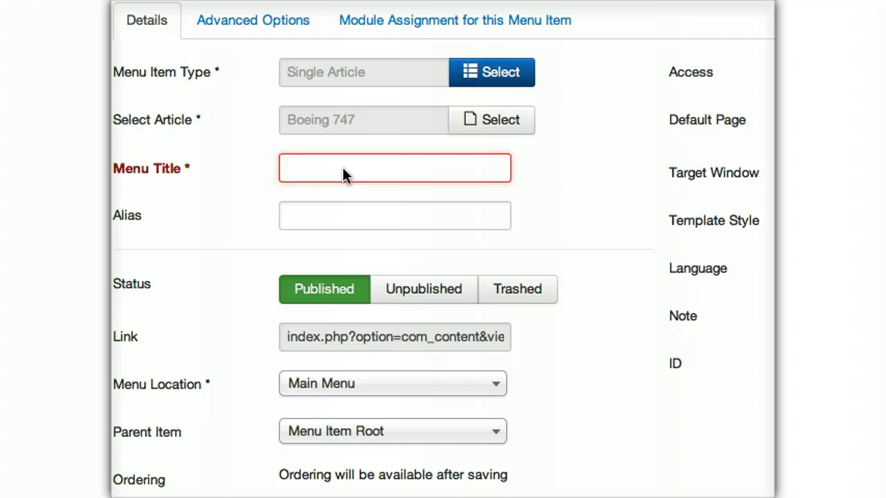
pyautogui.write('Large Jet')
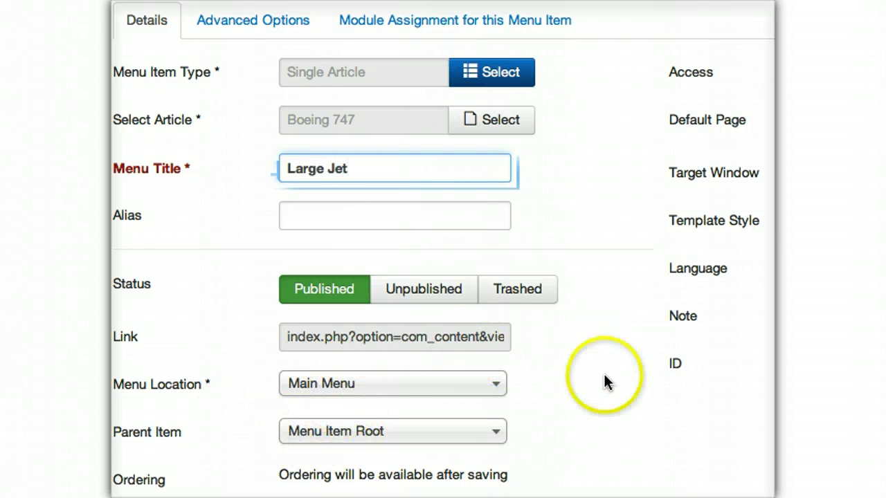
pyautogui.click(580, 392)
pyautogui.click(358, 385)
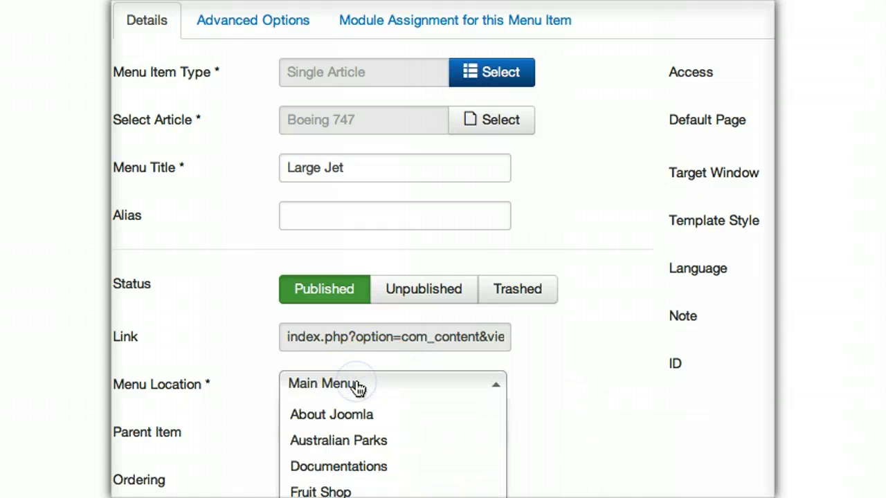
pyautogui.click(357, 385)
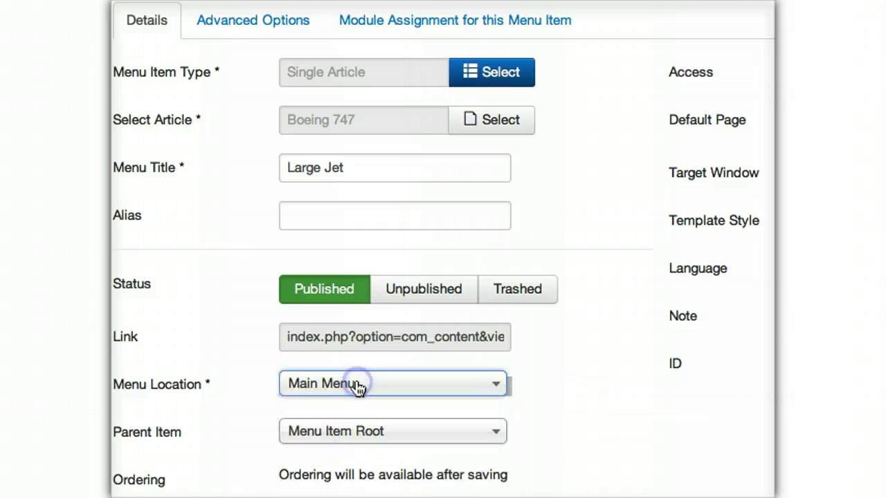
pyautogui.click(348, 431)
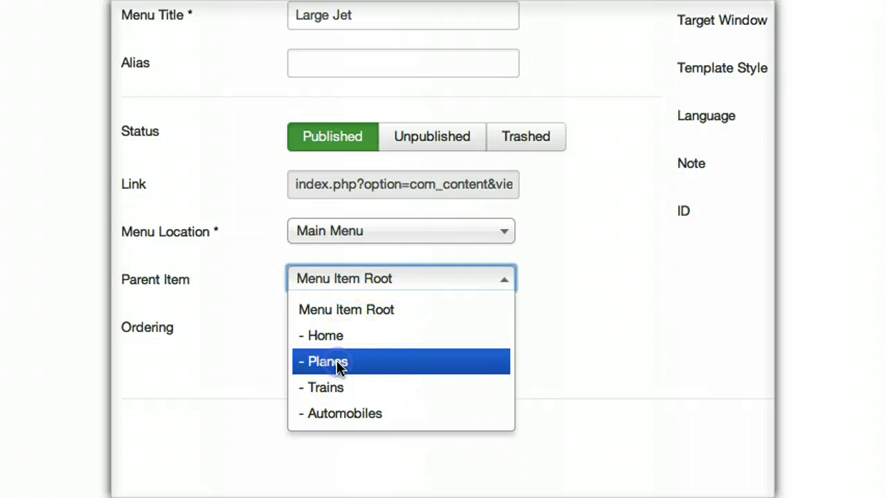
pyautogui.click(336, 363)
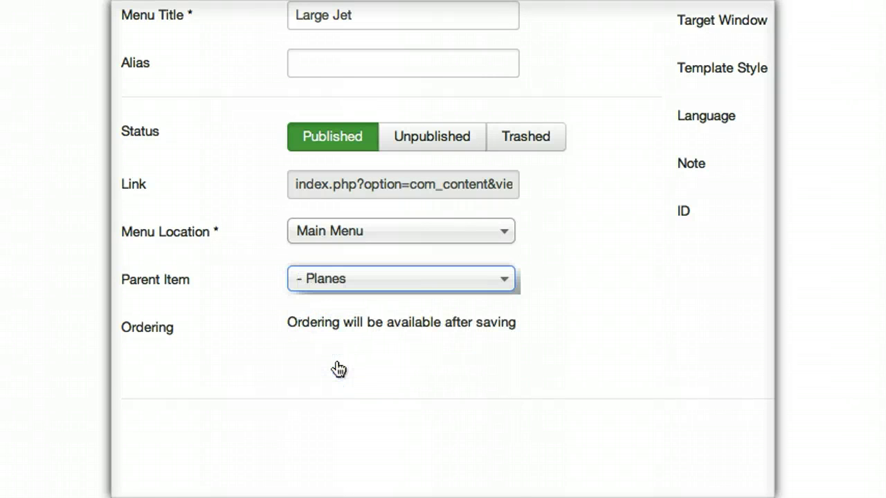
pyautogui.click(456, 79)
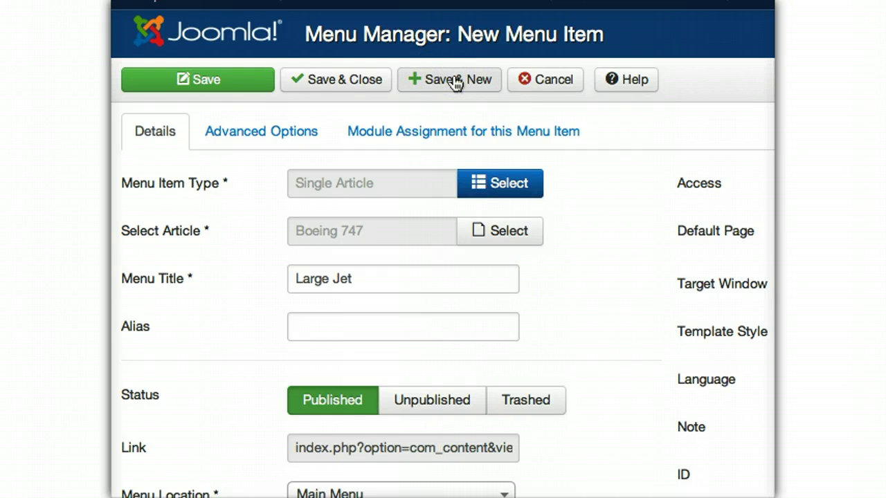
# - Make the new item a Single Article link to the F-14 Tomcat article
pyautogui.click(499, 191)
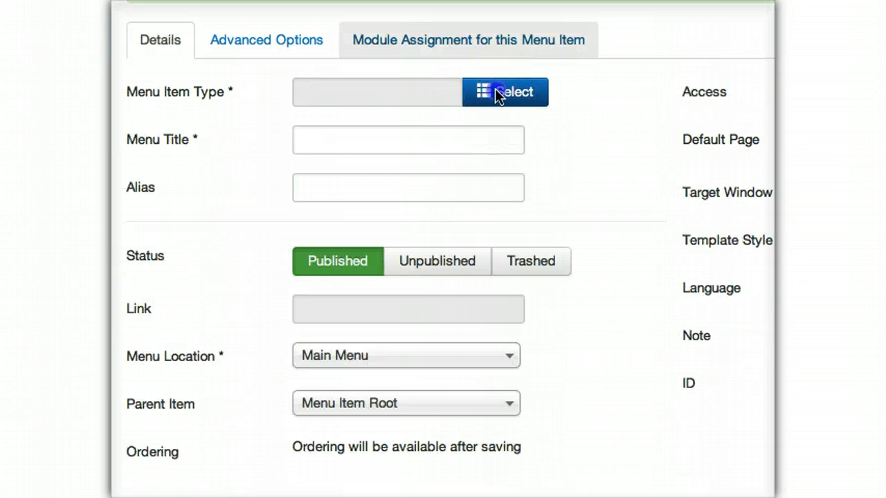
pyautogui.click(498, 92)
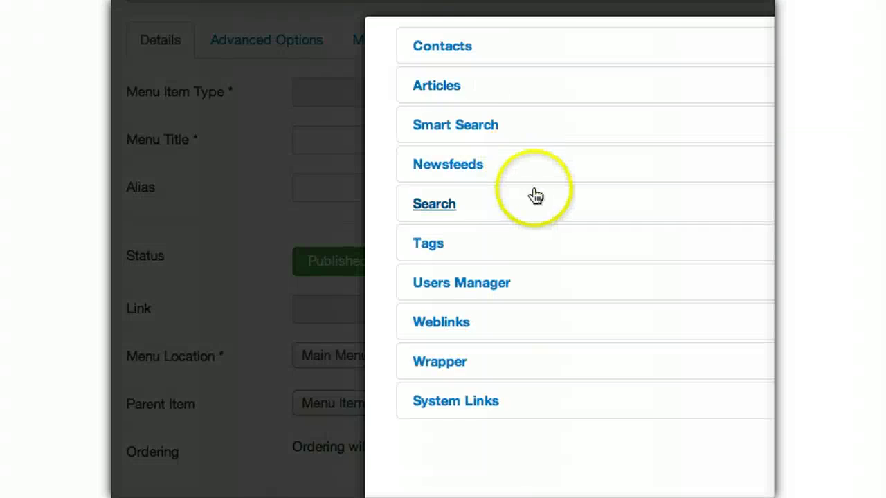
pyautogui.click(435, 86)
pyautogui.click(450, 169)
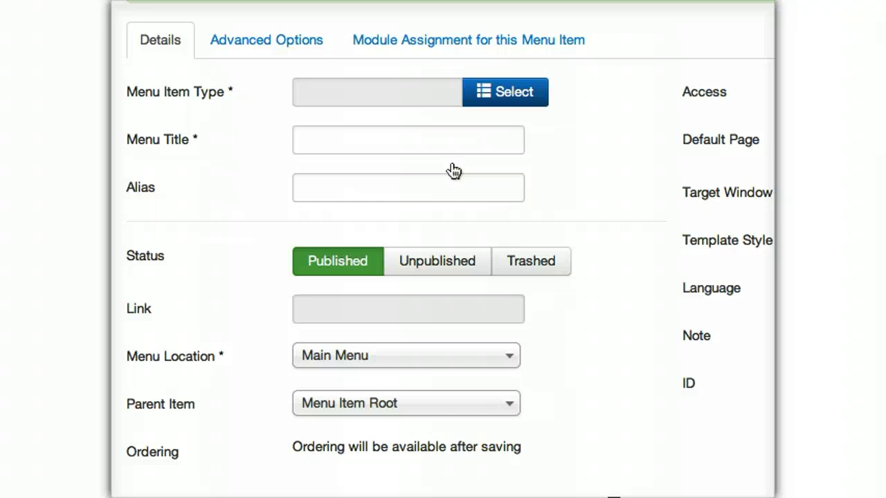
pyautogui.click(500, 56)
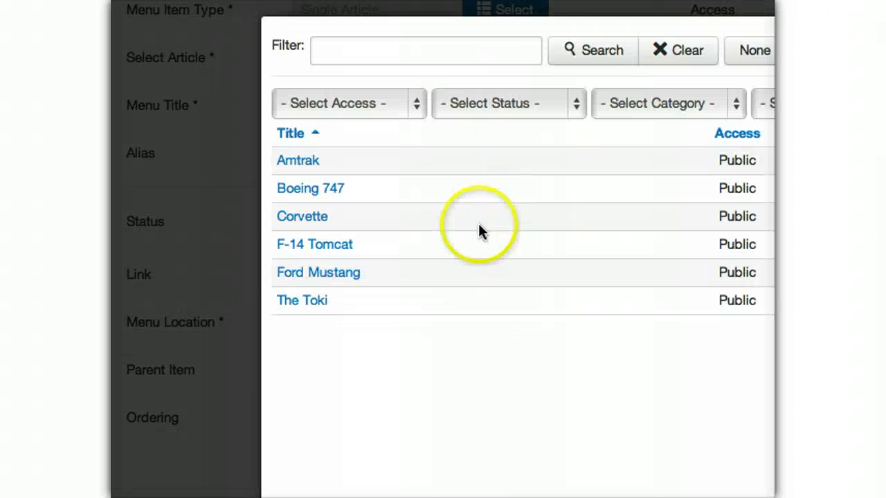
pyautogui.click(296, 243)
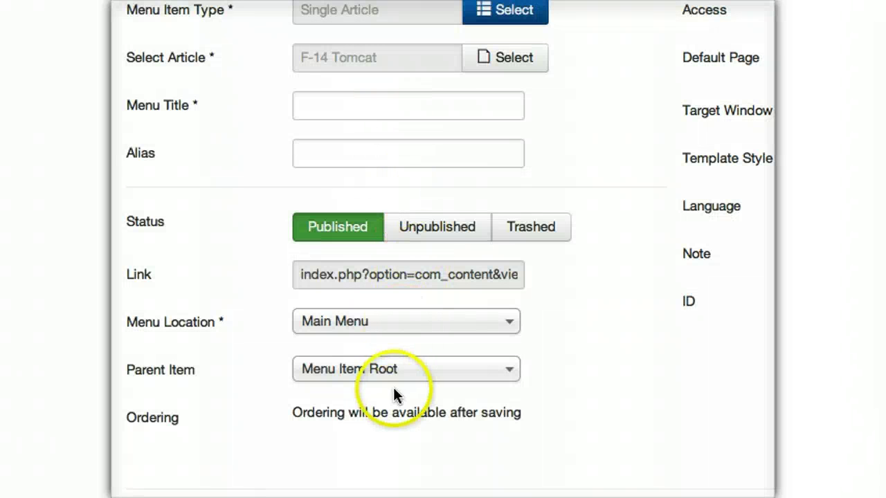
# - Nest it under Planes, title it Small Jets, and Save & New
pyautogui.click(394, 373)
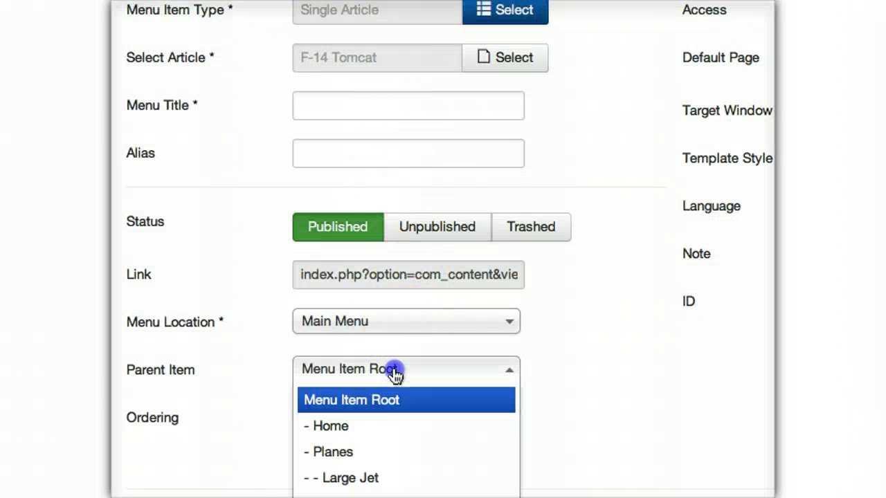
pyautogui.click(368, 451)
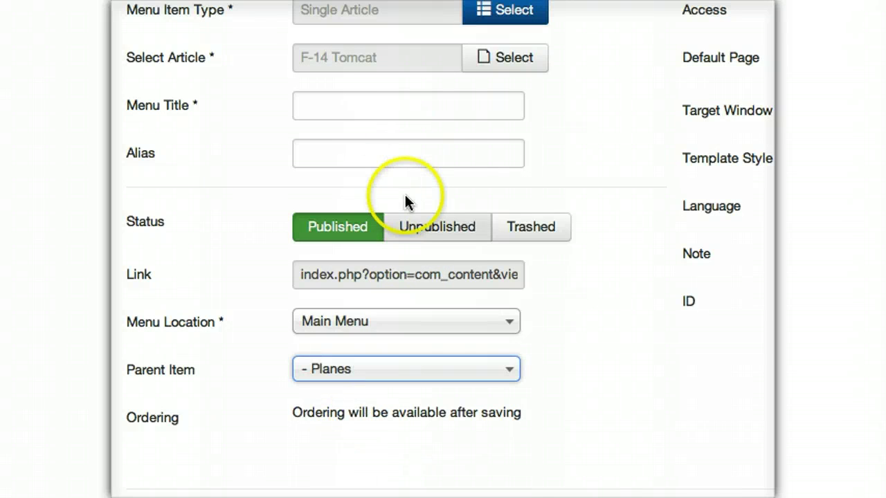
pyautogui.scroll(5, 406, 201)
pyautogui.click(467, 98)
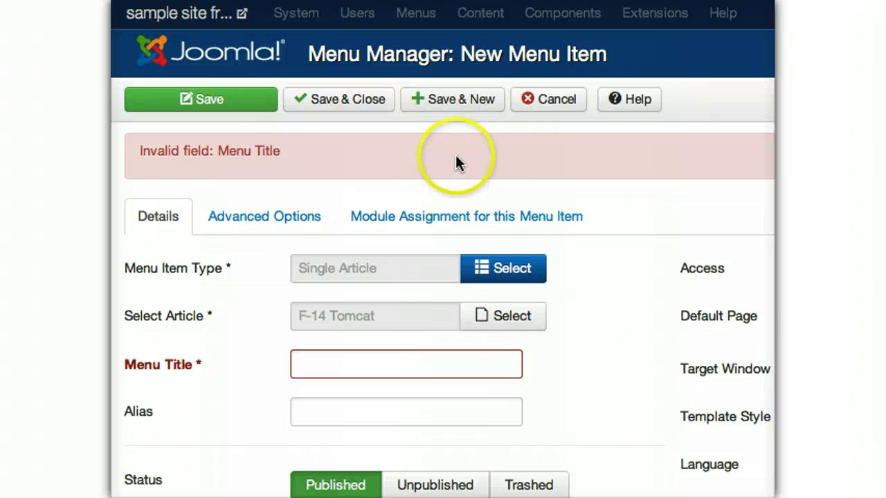
pyautogui.click(391, 365)
pyautogui.write('Small')
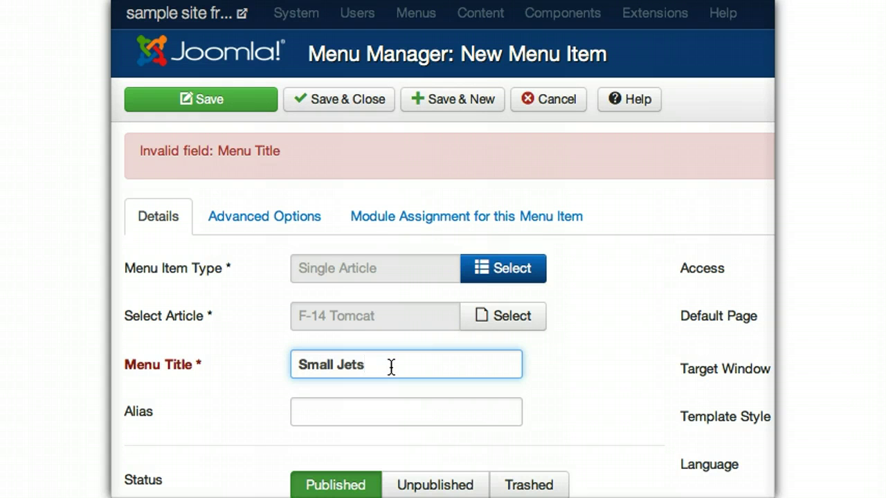
pyautogui.write(' Jets')
pyautogui.click(453, 103)
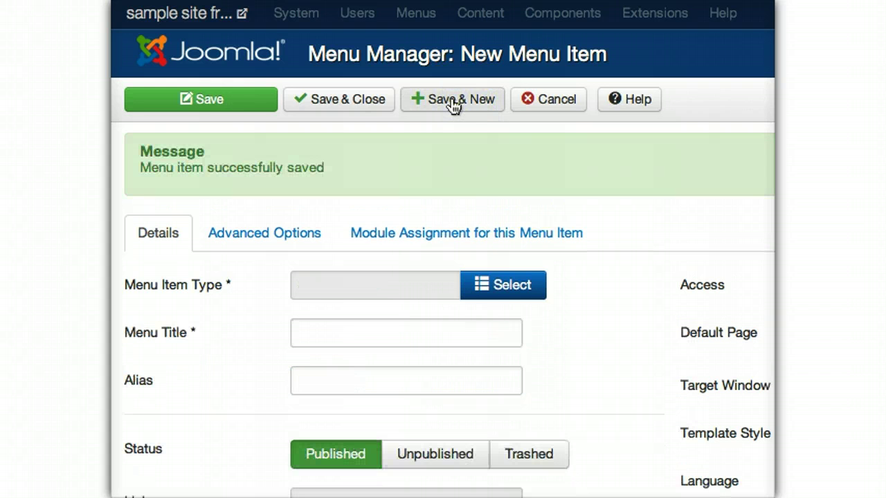
# - Make the new item a Single Article link to the Amtrak article
pyautogui.click(486, 285)
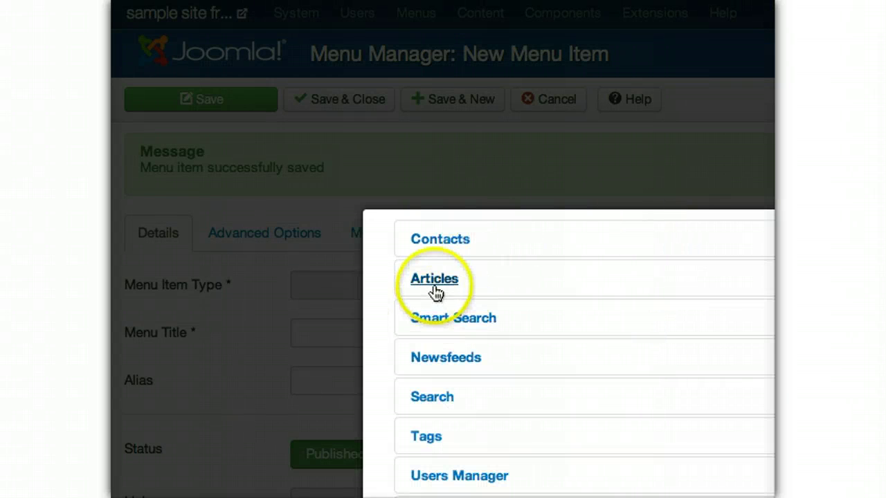
pyautogui.click(435, 285)
pyautogui.click(434, 284)
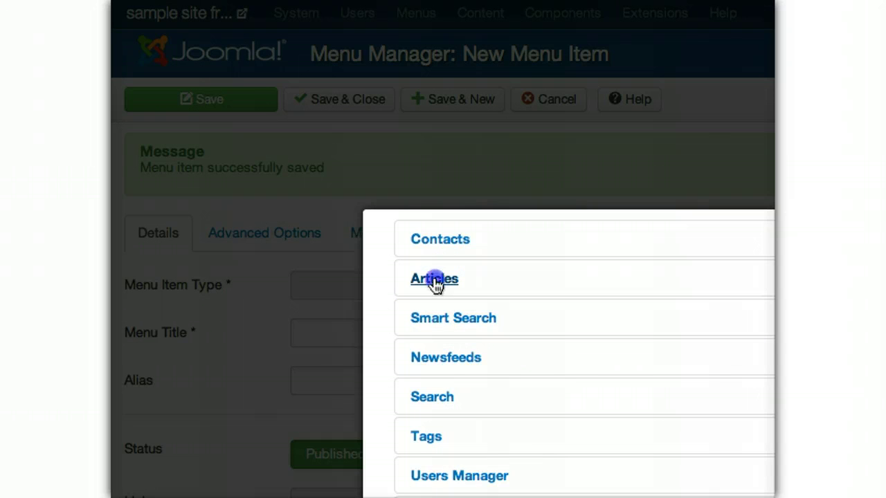
pyautogui.click(450, 363)
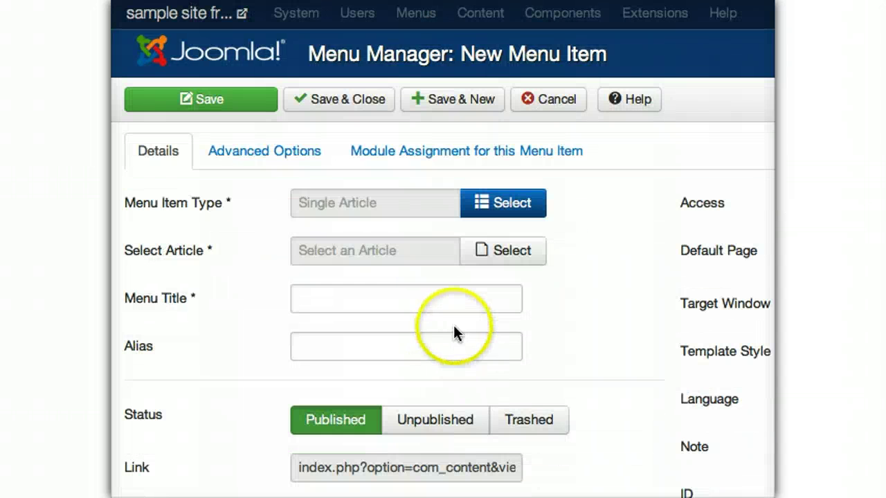
pyautogui.click(503, 253)
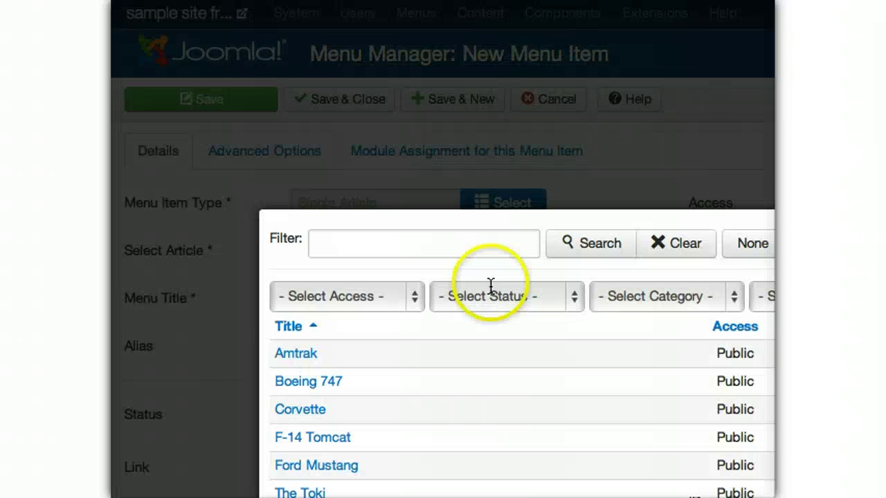
pyautogui.click(299, 353)
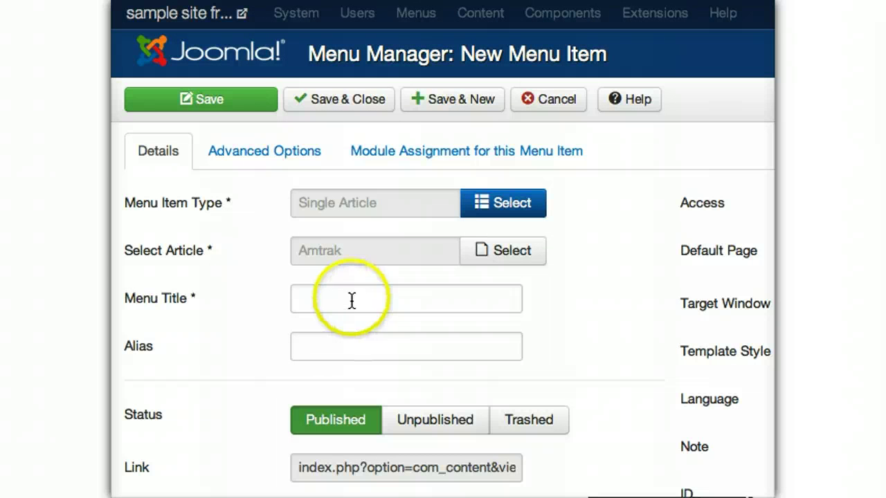
# - Title it American Public Transit, nest it under Trains, and Save & New
pyautogui.click(352, 294)
pyautogui.write('American Public Tran')
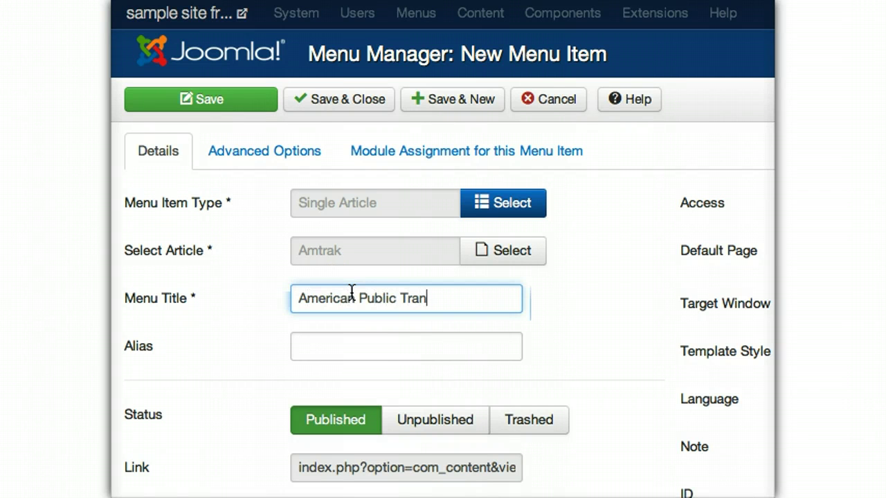
pyautogui.write('sit')
pyautogui.scroll(-3, 376, 336)
pyautogui.click(394, 374)
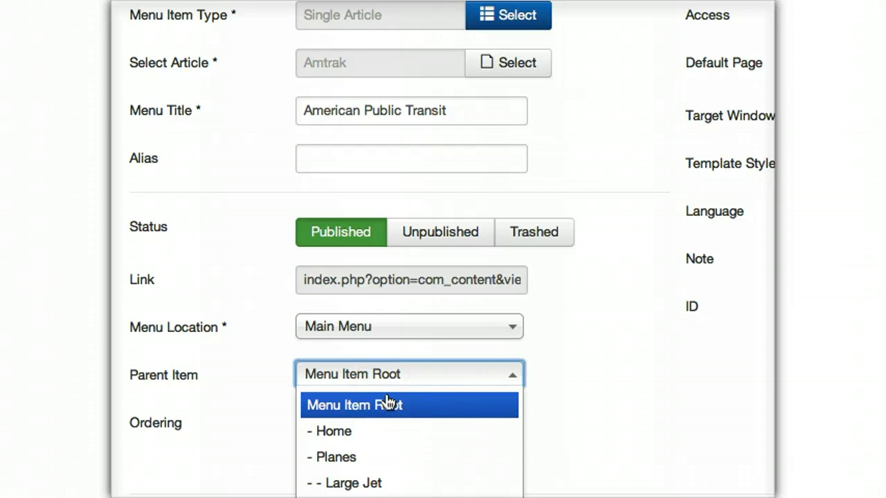
pyautogui.scroll(-3, 374, 401)
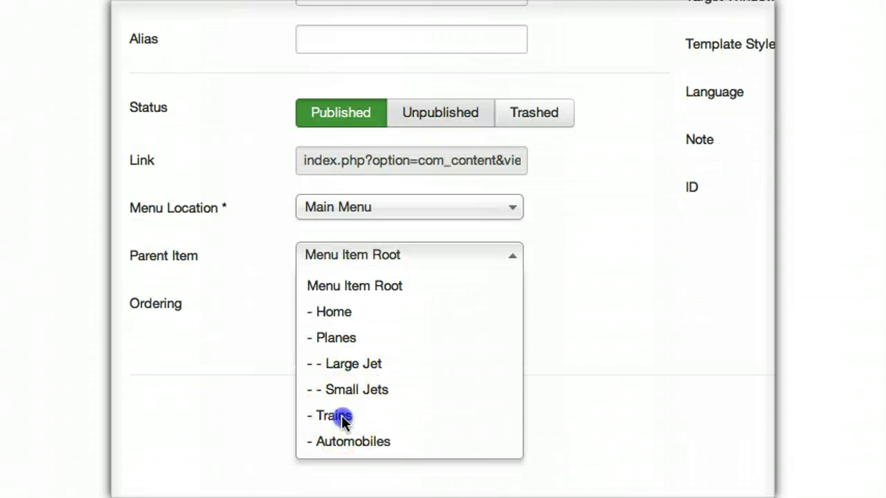
pyautogui.click(343, 420)
pyautogui.click(364, 113)
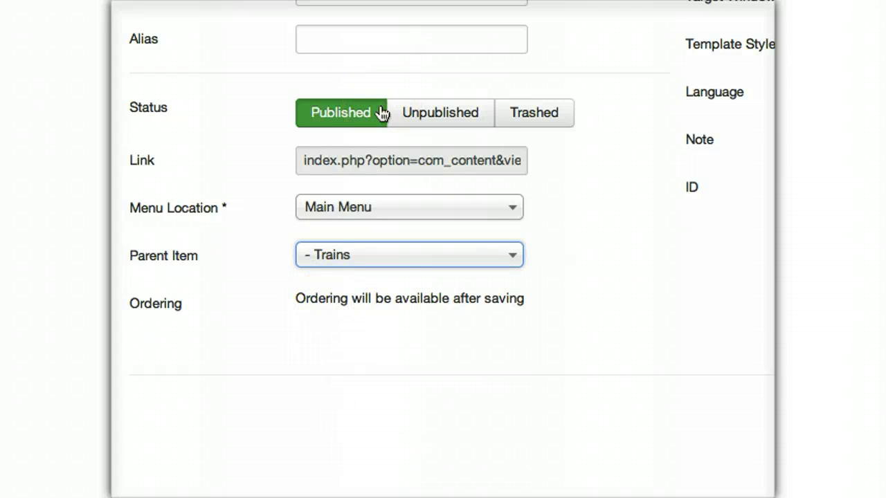
pyautogui.scroll(5, 415, 208)
pyautogui.click(473, 66)
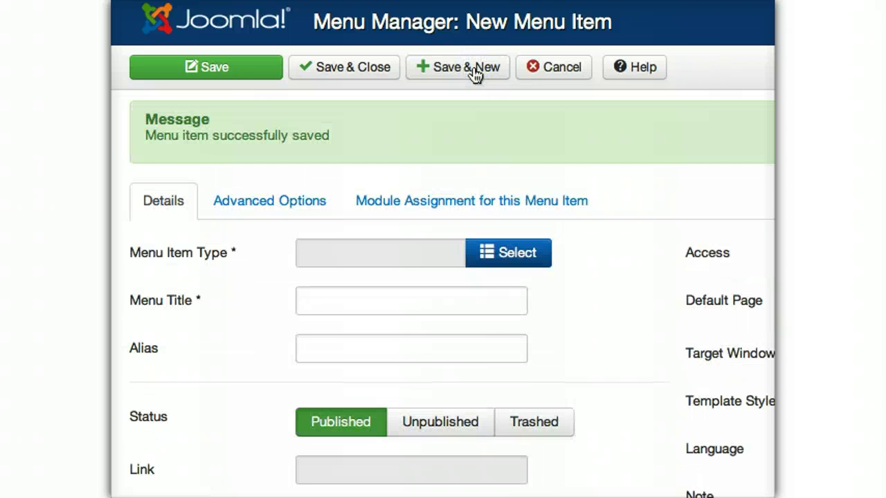
pyautogui.click(511, 255)
# - Link the item as a Single Article to The Toki, titled Japanese Public Transit
pyautogui.click(431, 247)
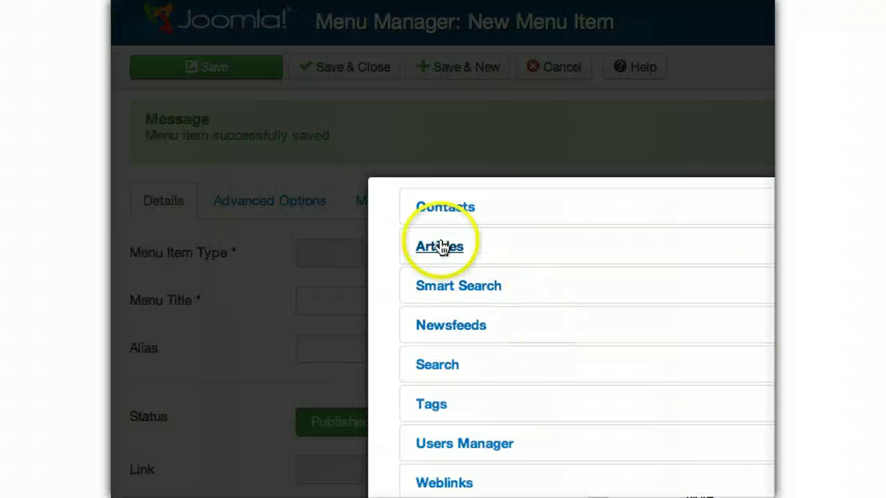
pyautogui.click(460, 329)
pyautogui.click(492, 216)
pyautogui.click(307, 462)
pyautogui.click(325, 270)
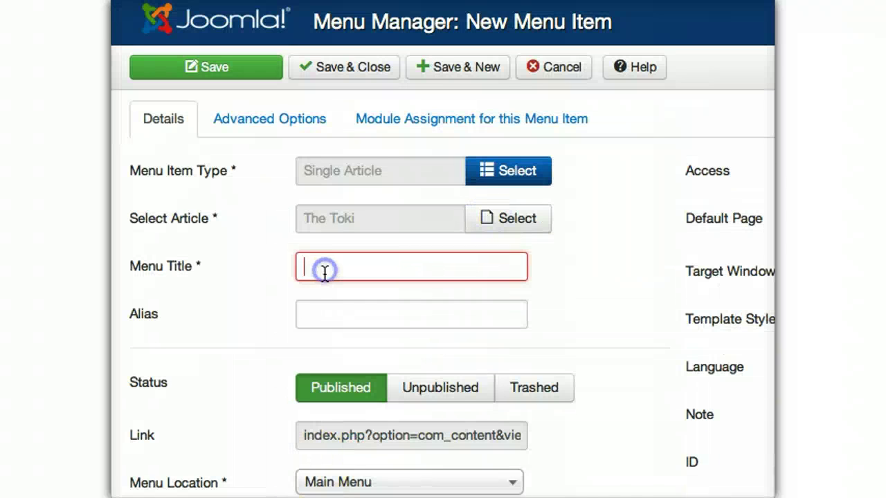
pyautogui.write('Japanese Public Transit')
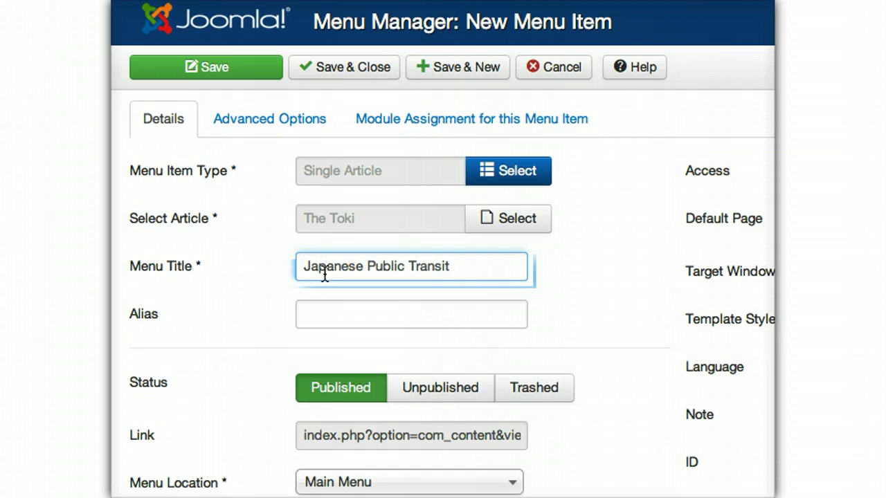
# - Set the parent item to Trains and Save & New
pyautogui.scroll(-3, 437, 291)
pyautogui.click(415, 421)
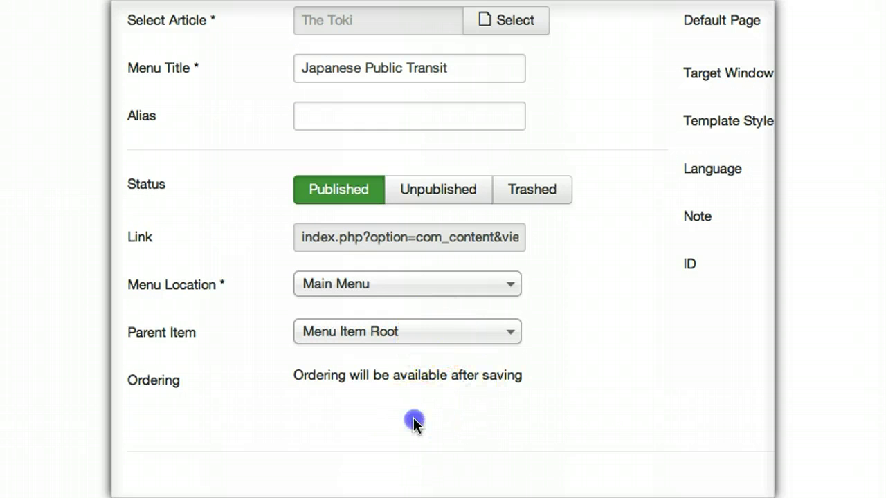
pyautogui.click(414, 330)
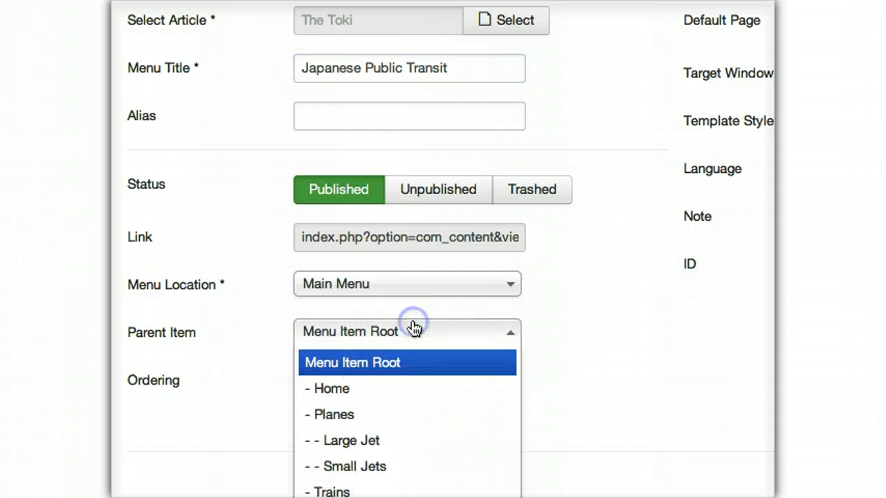
pyautogui.click(366, 492)
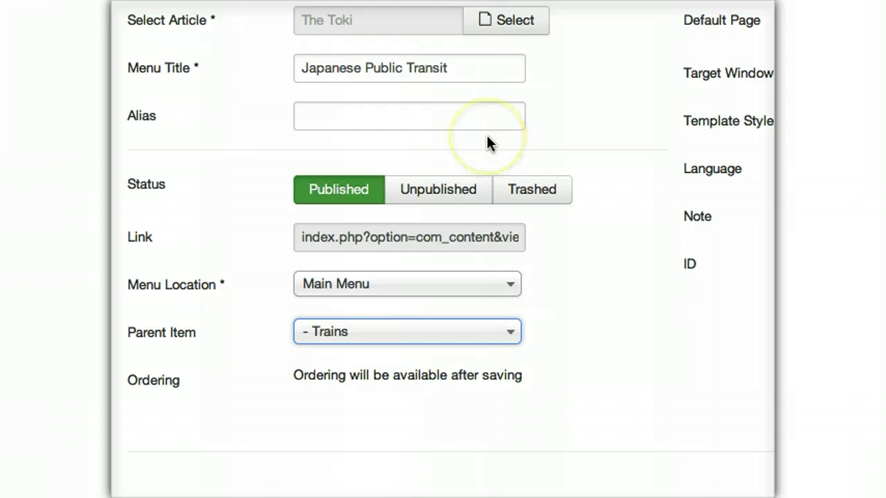
pyautogui.scroll(3, 487, 142)
pyautogui.click(470, 32)
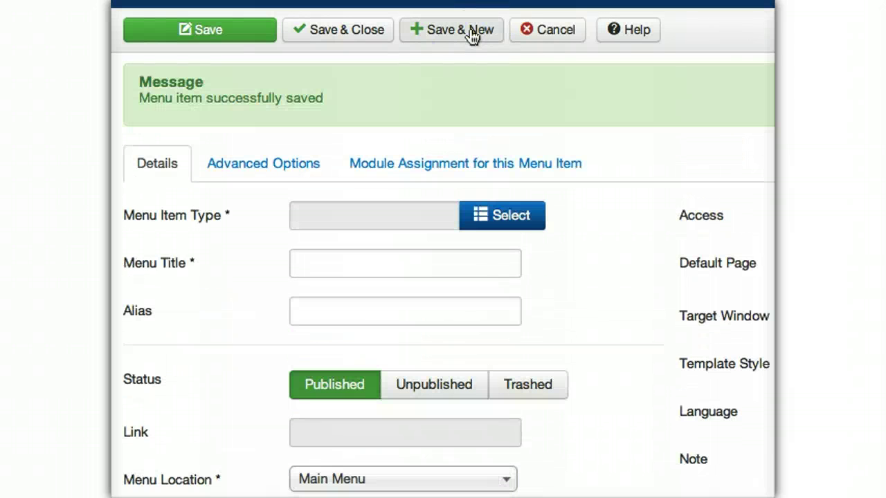
# - Make the item a Single Article link to the Ford Mustang article
pyautogui.click(510, 211)
pyautogui.click(490, 212)
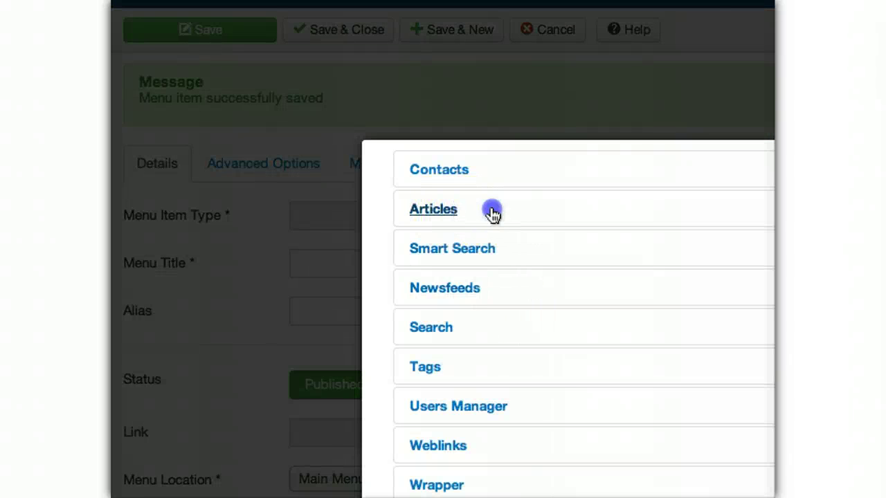
pyautogui.click(449, 211)
pyautogui.click(447, 251)
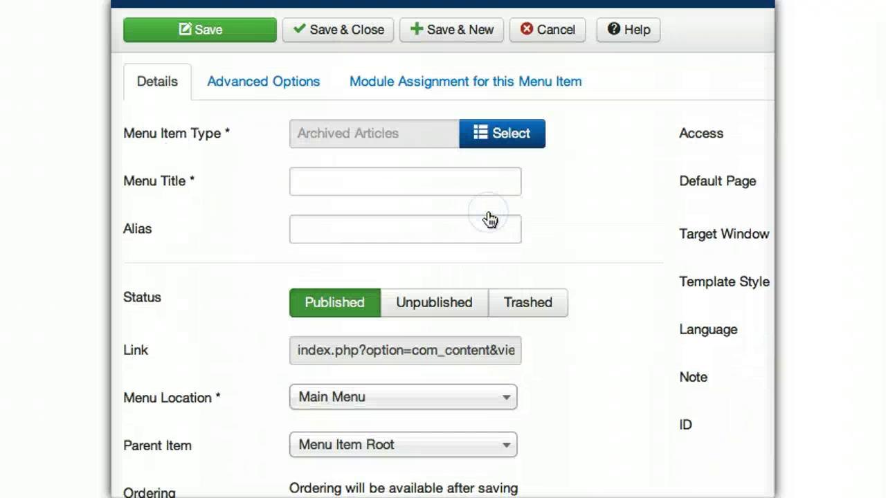
pyautogui.click(503, 144)
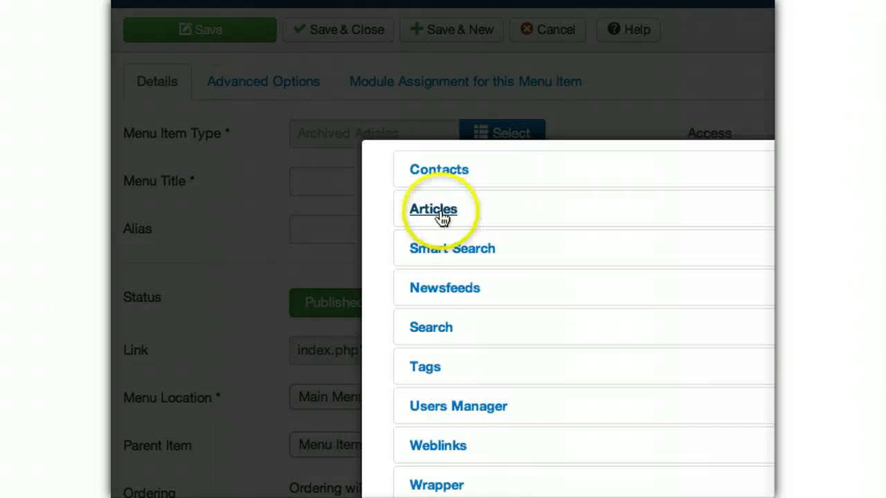
pyautogui.press('Escape')
pyautogui.click(433, 187)
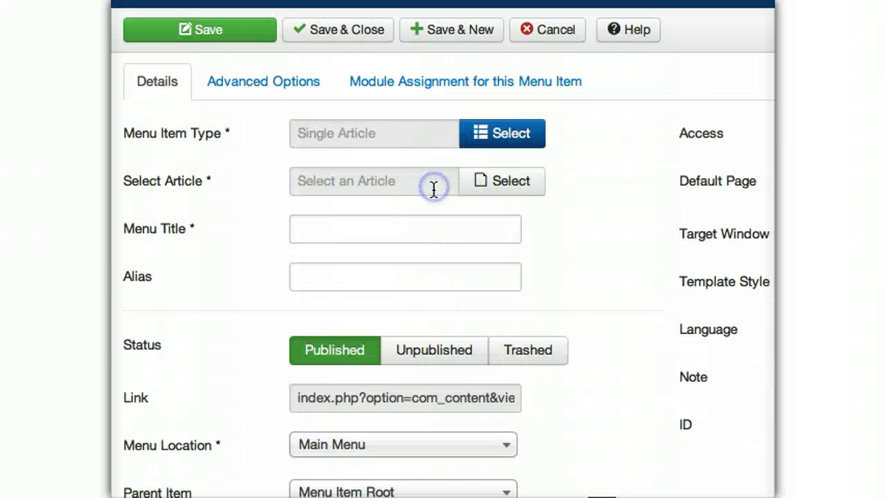
pyautogui.click(501, 178)
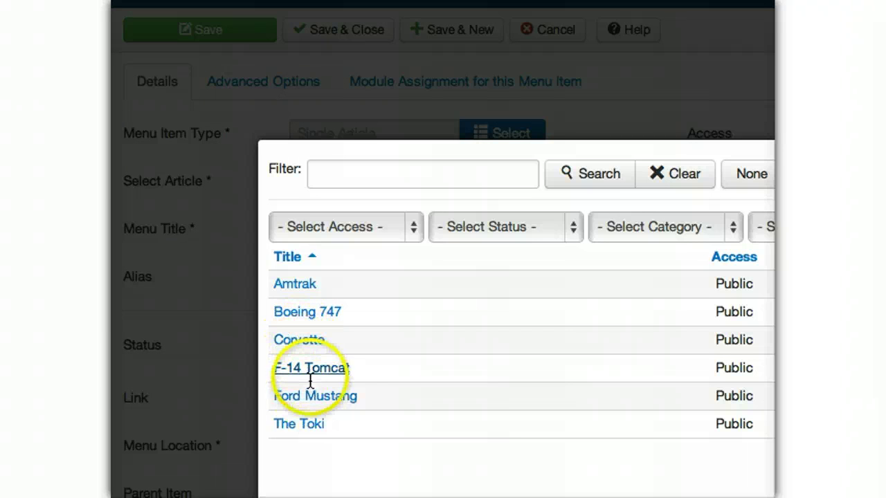
pyautogui.click(312, 396)
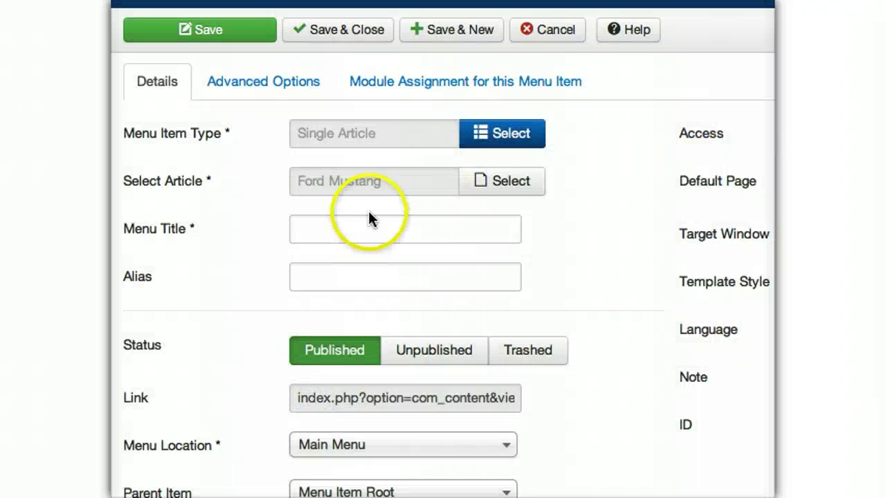
# - Title it Fast Ford Car and nest it under Automobiles
pyautogui.click(369, 216)
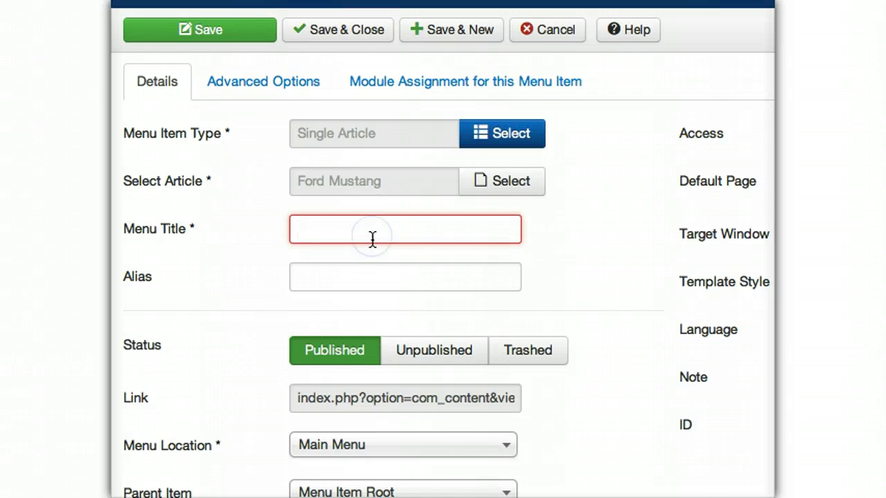
pyautogui.write('Fast Ford')
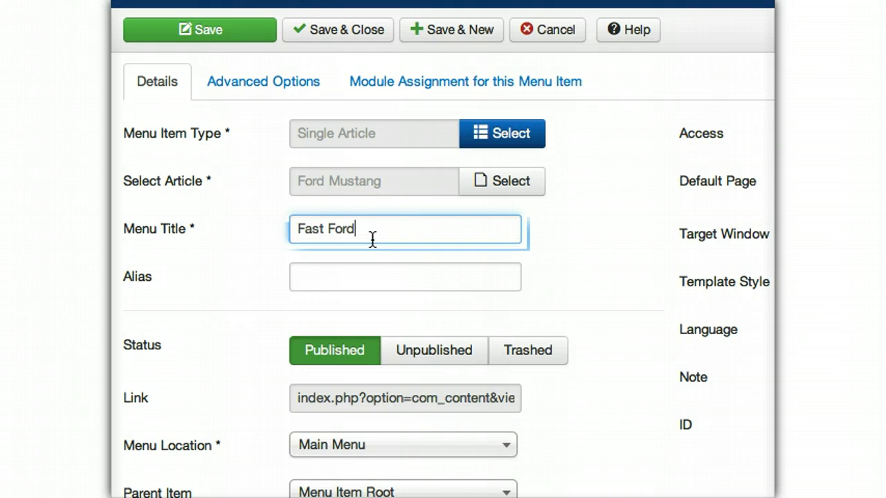
pyautogui.write(' Car')
pyautogui.scroll(-3, 429, 470)
pyautogui.click(311, 335)
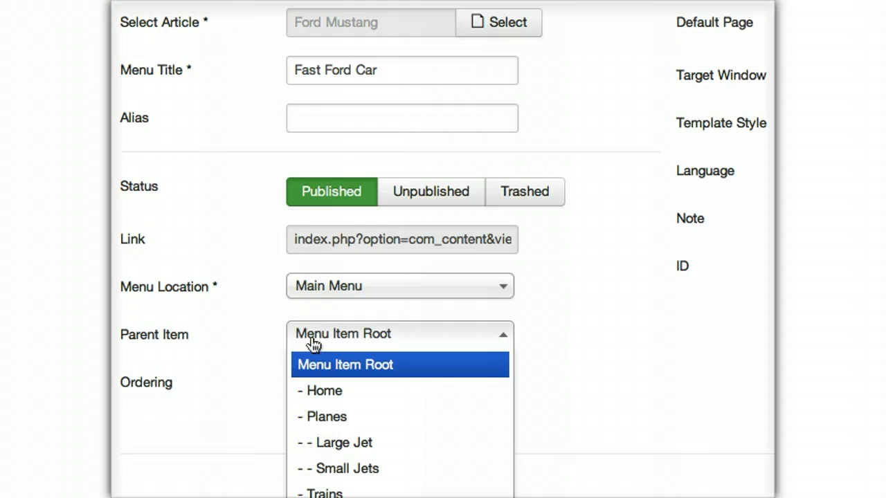
pyautogui.scroll(-2, 372, 448)
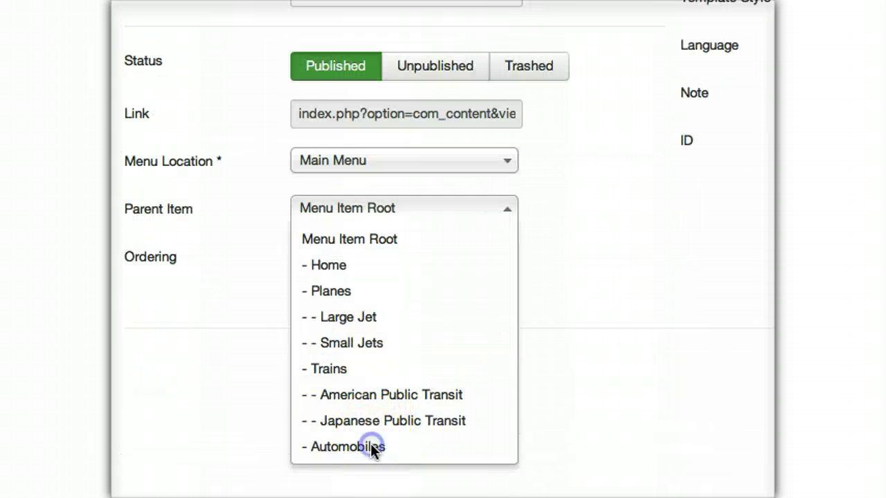
pyautogui.click(371, 447)
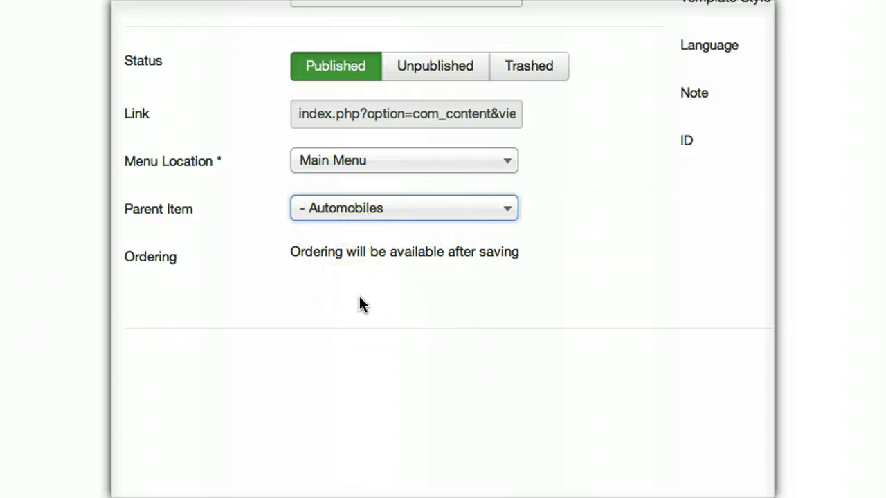
pyautogui.scroll(5, 359, 304)
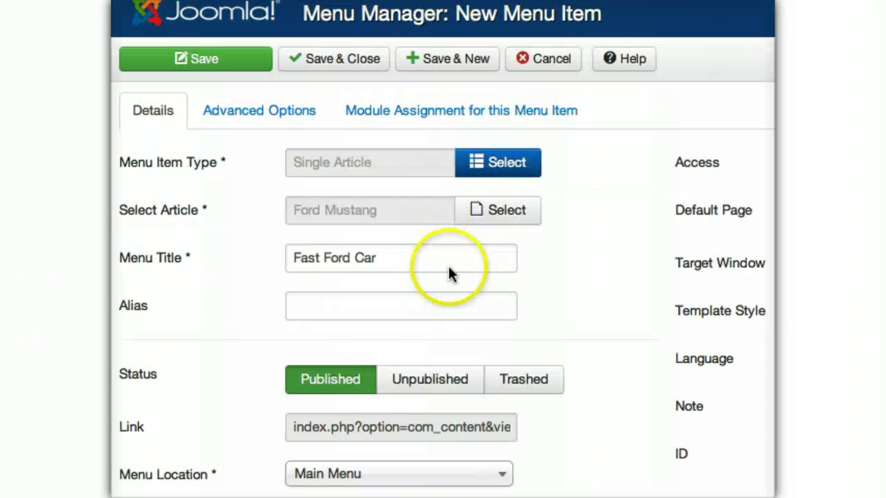
# - Save Fast Ford Car and start a Single Article item linking the Corvette article
pyautogui.click(460, 60)
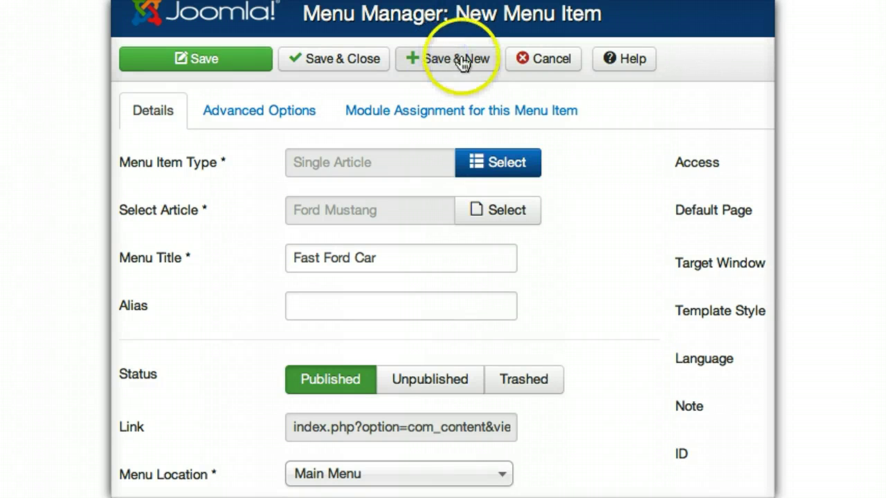
pyautogui.click(490, 245)
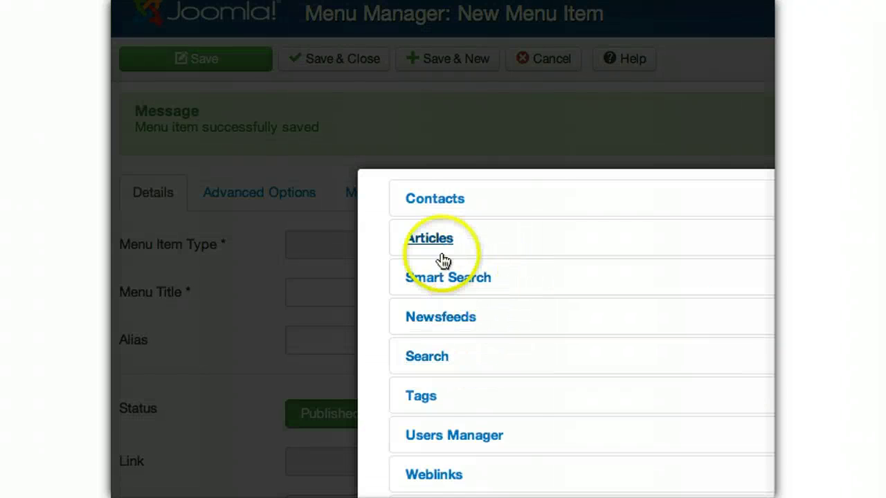
pyautogui.click(430, 239)
pyautogui.click(452, 316)
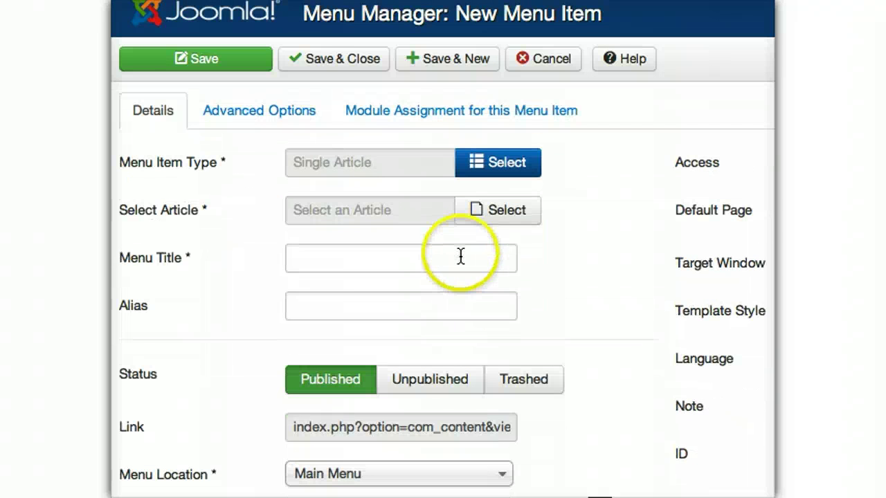
pyautogui.click(481, 207)
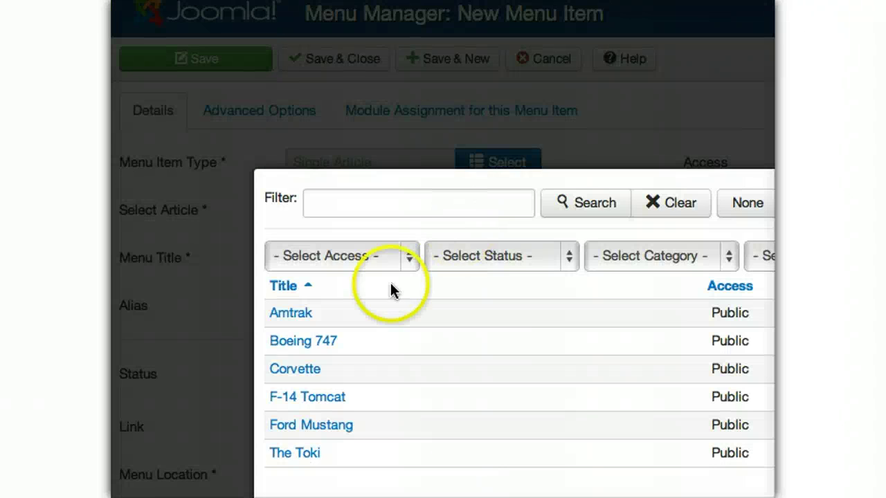
pyautogui.click(281, 369)
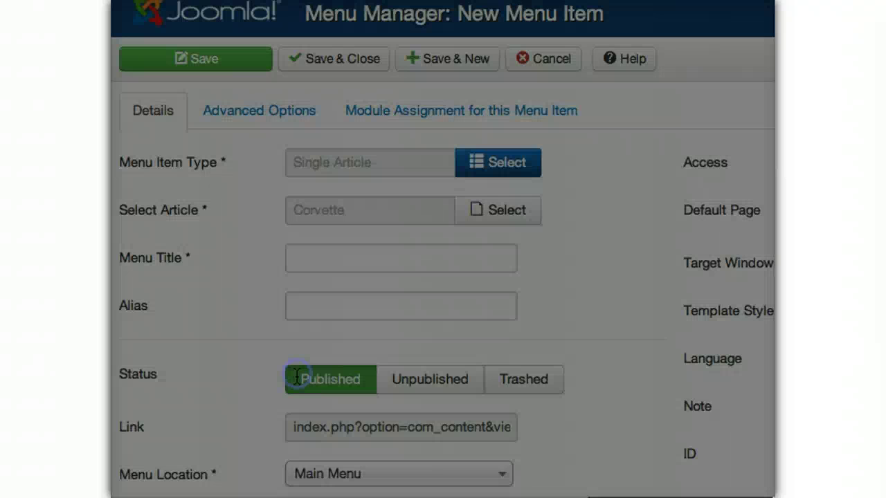
# - Title it Fast GM Car under parent Automobiles, then Save & Close
pyautogui.click(419, 261)
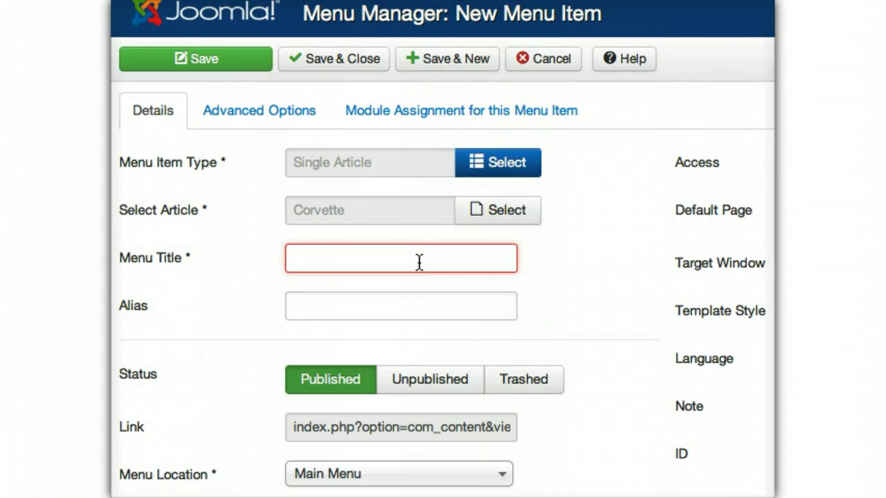
pyautogui.write('Fas')
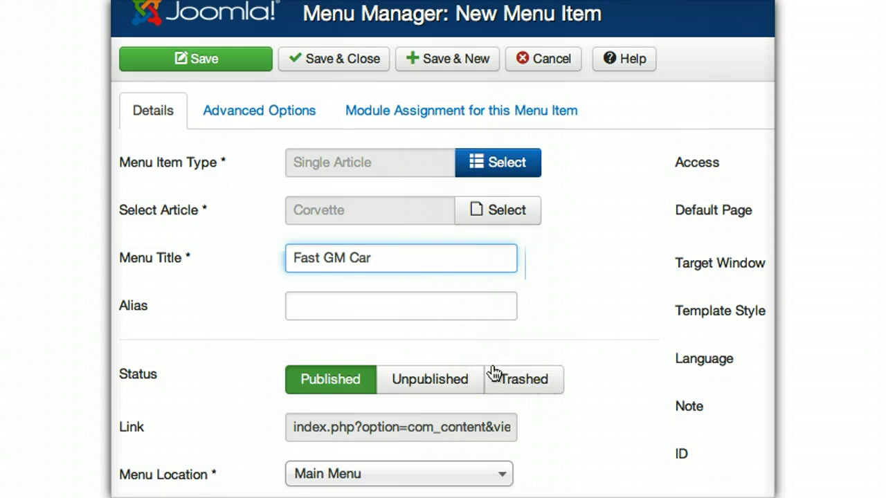
pyautogui.write('t GM Car')
pyautogui.scroll(-3, 415, 367)
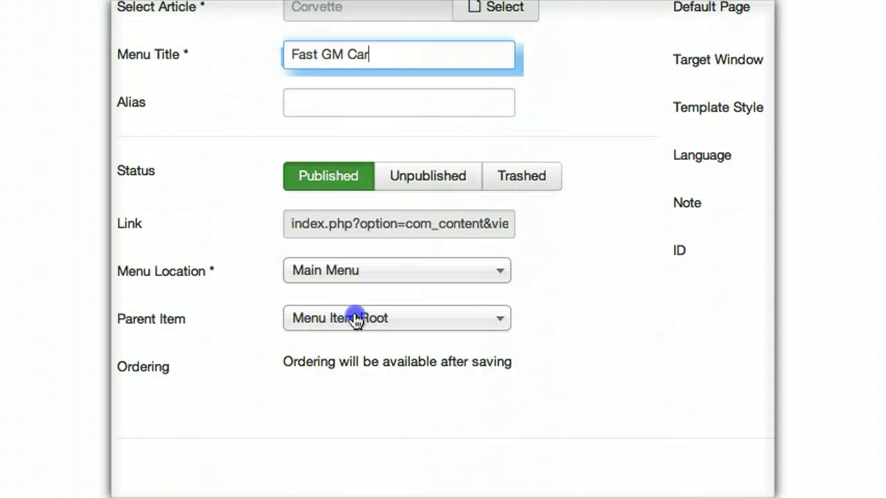
pyautogui.click(356, 318)
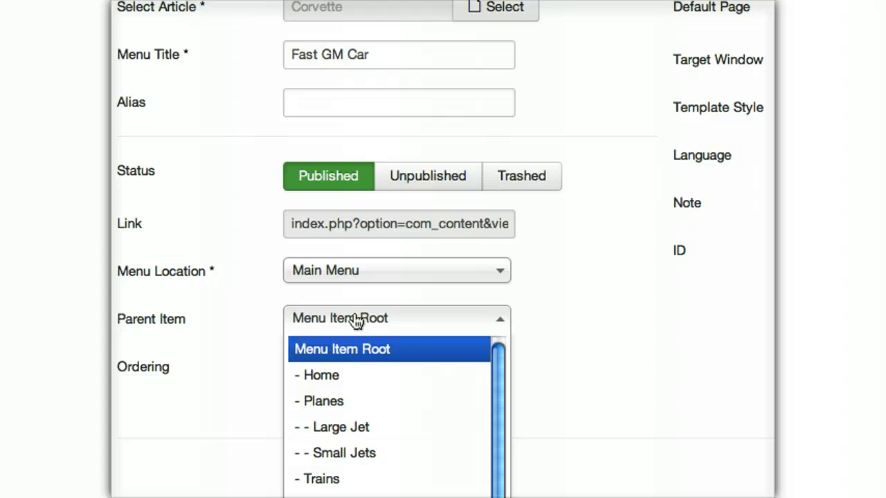
pyautogui.click(363, 434)
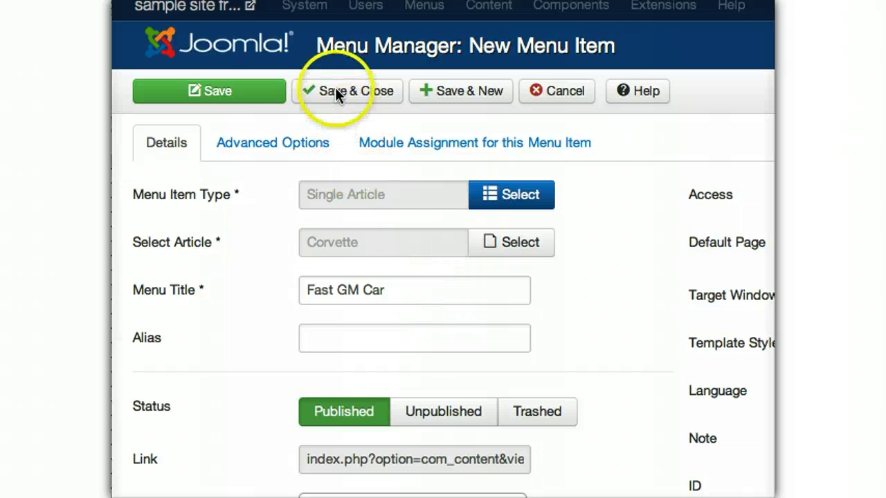
pyautogui.click(346, 89)
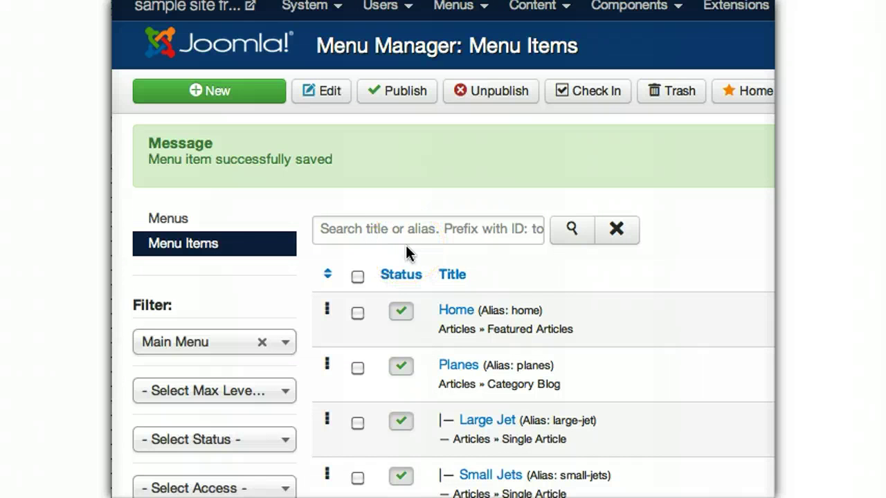
# - Scroll the Menu Items list to check the new car items, then open the site's front end
pyautogui.click(405, 245)
pyautogui.scroll(-5, 406, 245)
pyautogui.hscroll(2, 405, 245)
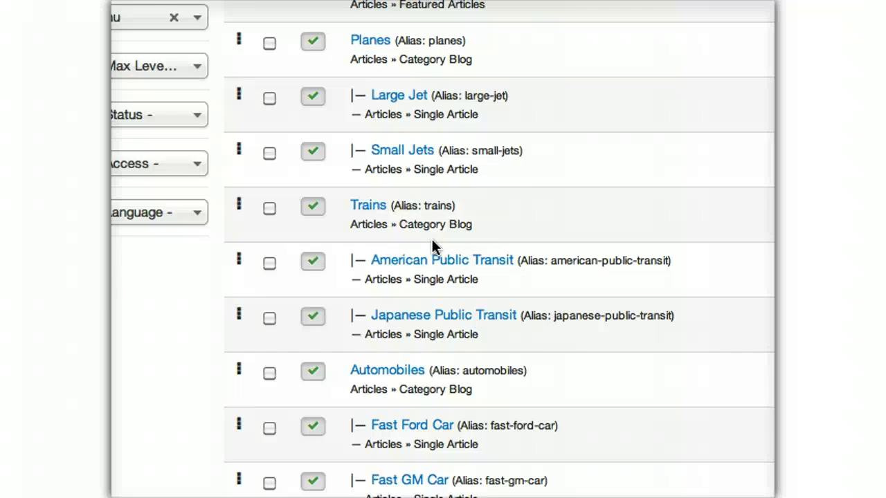
pyautogui.scroll(5, 432, 238)
pyautogui.hscroll(-2, 432, 238)
pyautogui.click(205, 67)
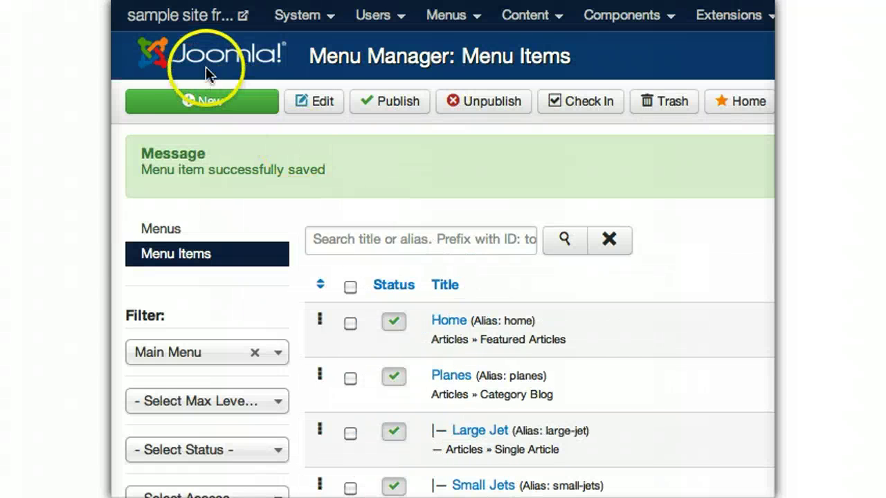
pyautogui.click(192, 19)
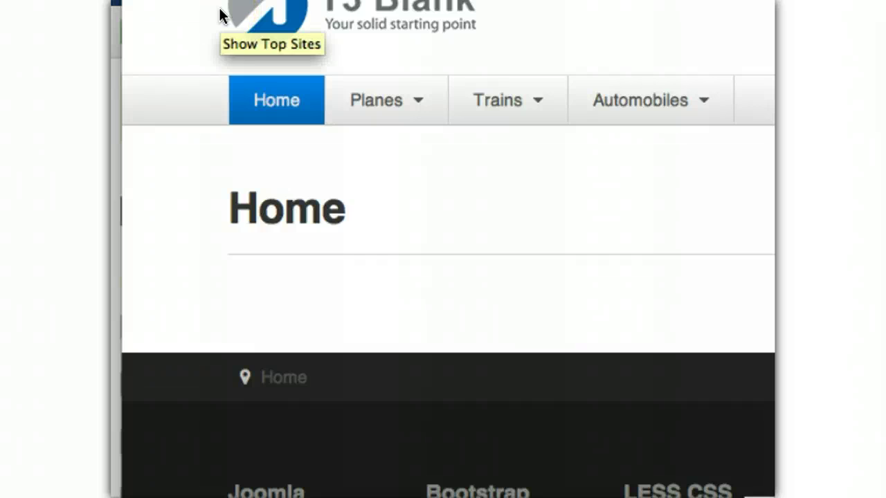
# - On the front end, view the Japanese Public Transit article from the Trains menu
pyautogui.click(341, 138)
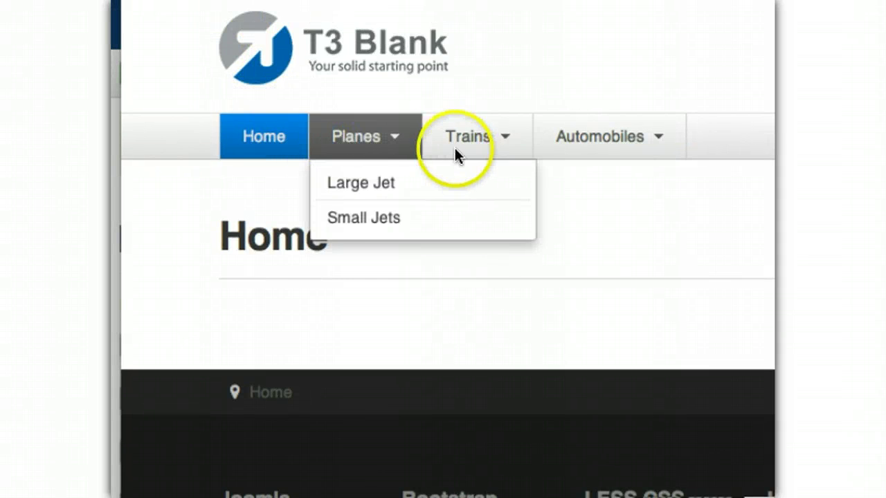
pyautogui.moveTo(326, 167)
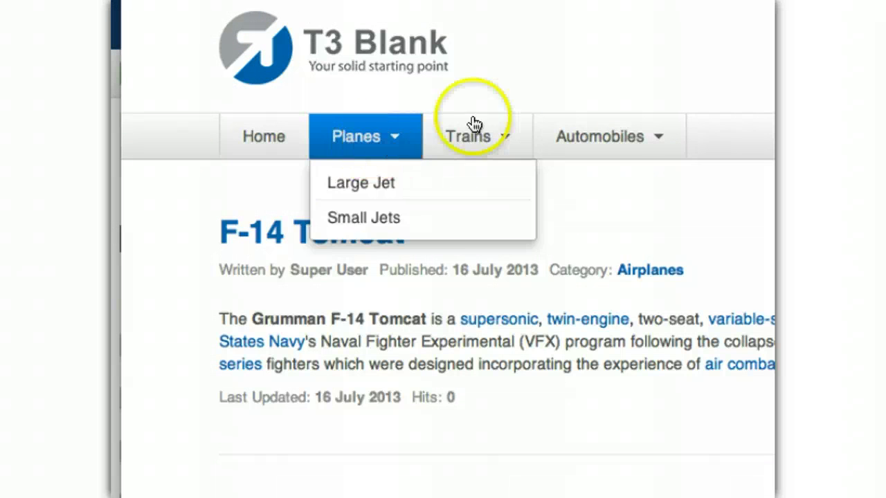
pyautogui.moveTo(588, 138)
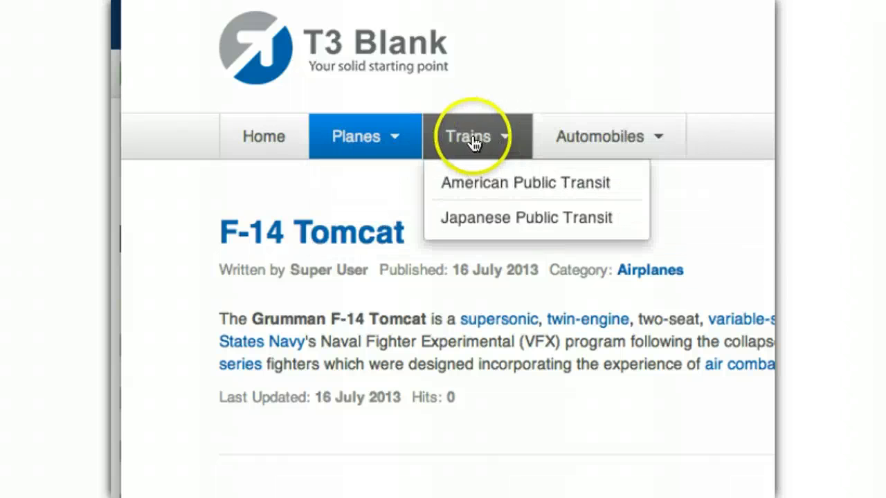
pyautogui.moveTo(466, 151)
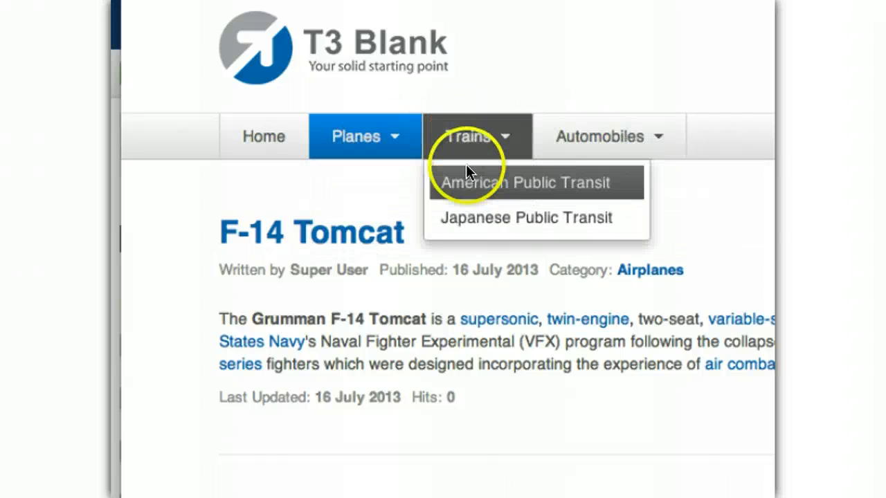
pyautogui.click(469, 218)
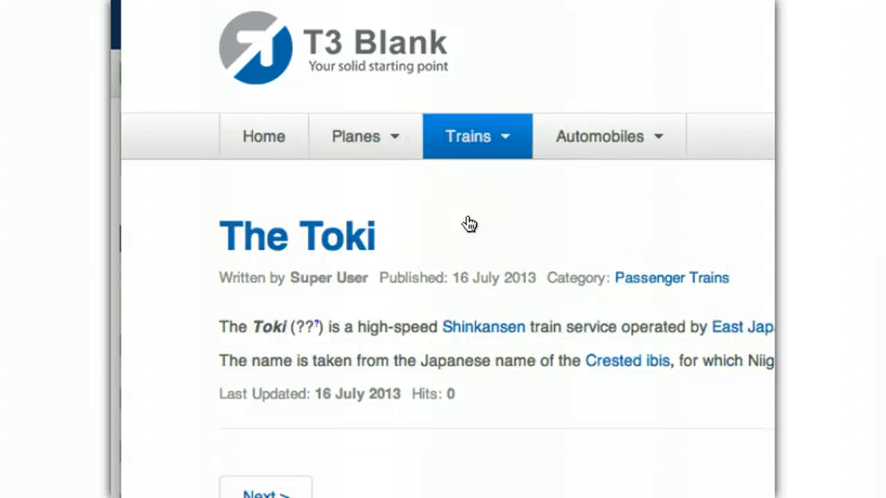
pyautogui.click(453, 306)
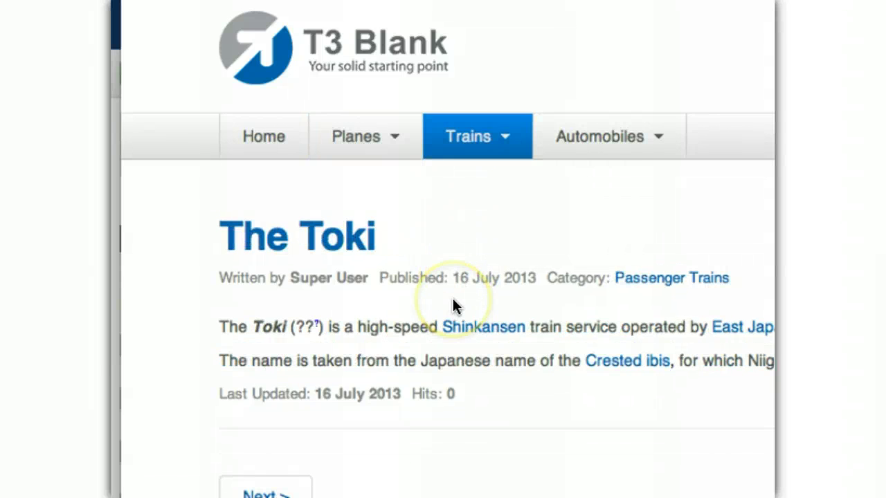
pyautogui.click(530, 345)
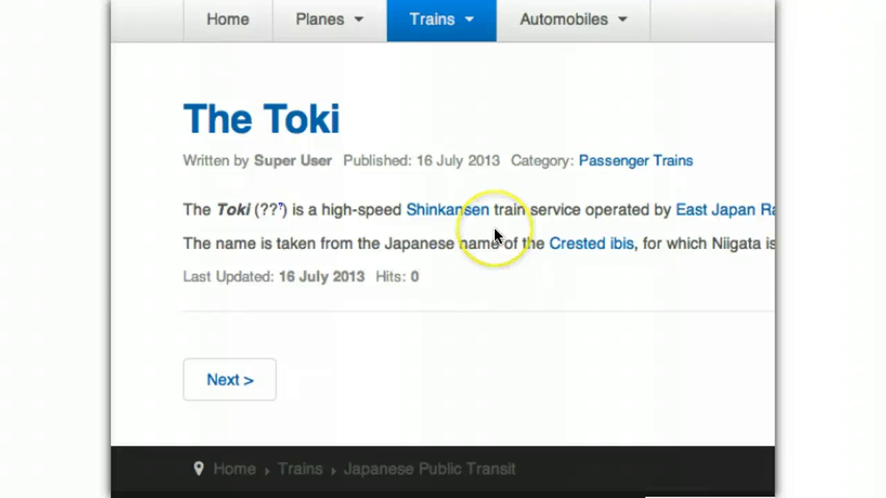
pyautogui.click(506, 330)
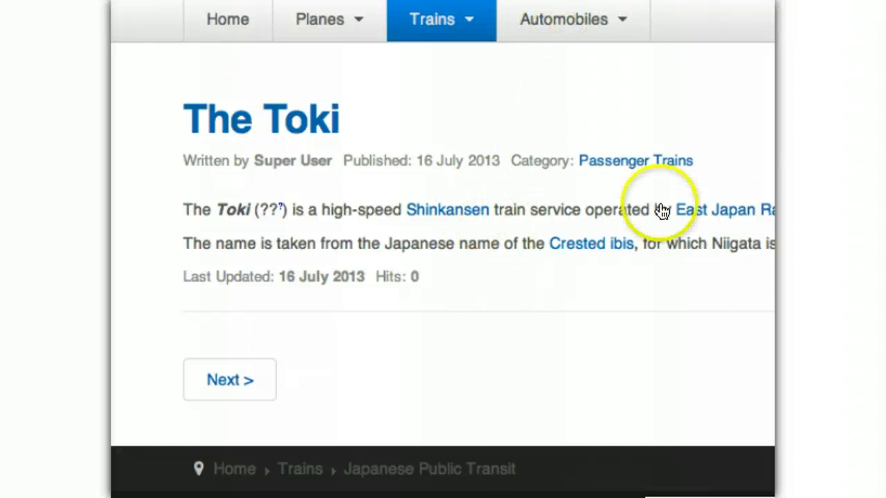
# - View the Fast GM Car and Fast Ford Car articles from the Automobiles menu
pyautogui.click(595, 28)
pyautogui.click(573, 103)
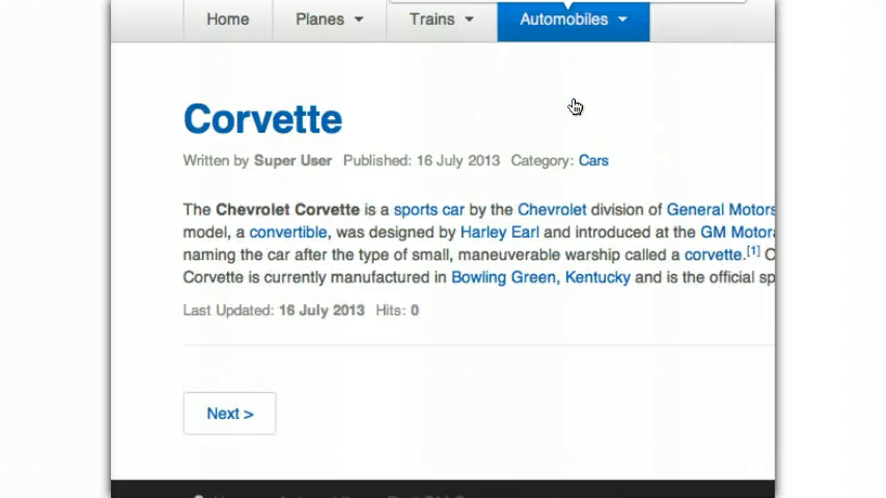
pyautogui.click(557, 21)
pyautogui.click(537, 69)
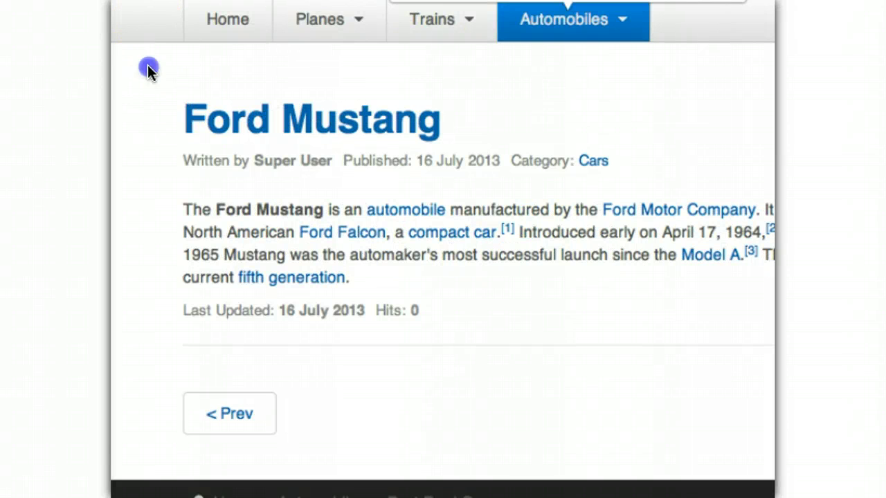
pyautogui.click(317, 19)
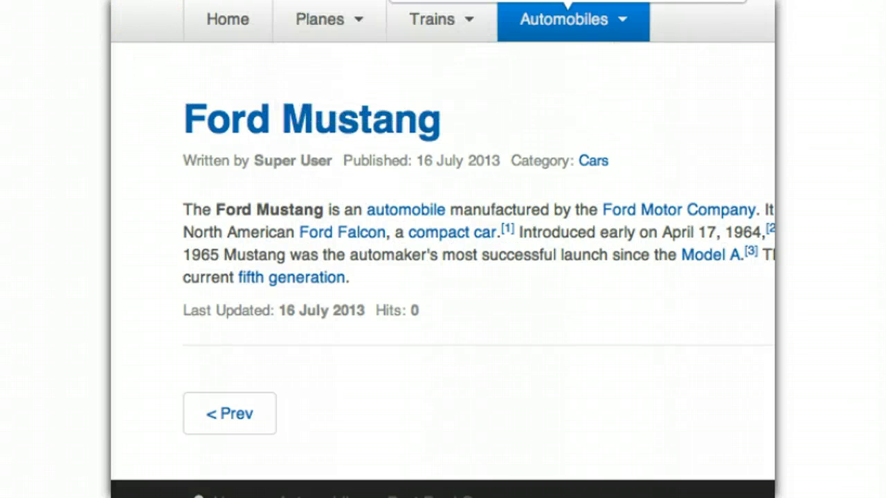
pyautogui.moveTo(395, 36)
# - In the administrator's Global Configuration, set Include Site Name in Page Titles to Before and save
pyautogui.click(452, 236)
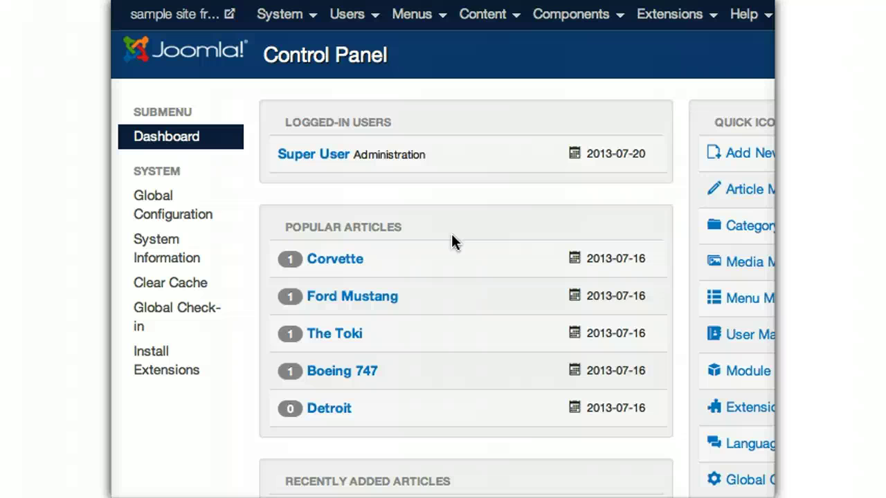
pyautogui.click(282, 15)
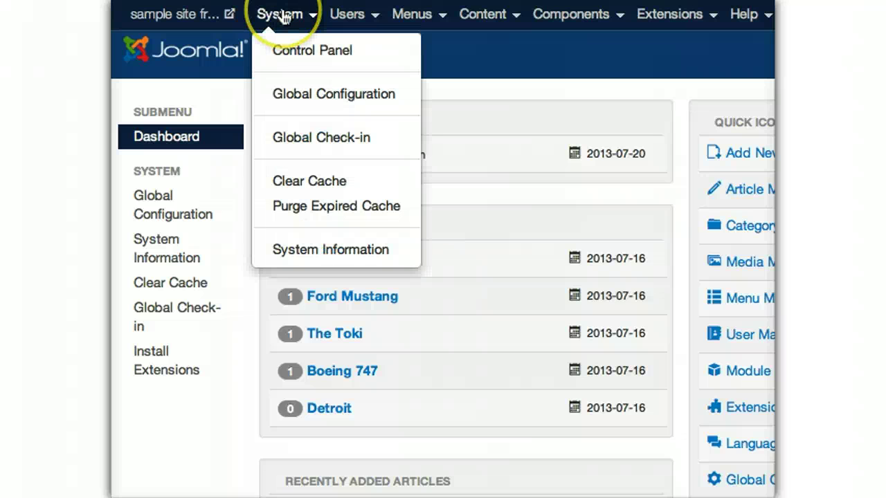
pyautogui.click(315, 93)
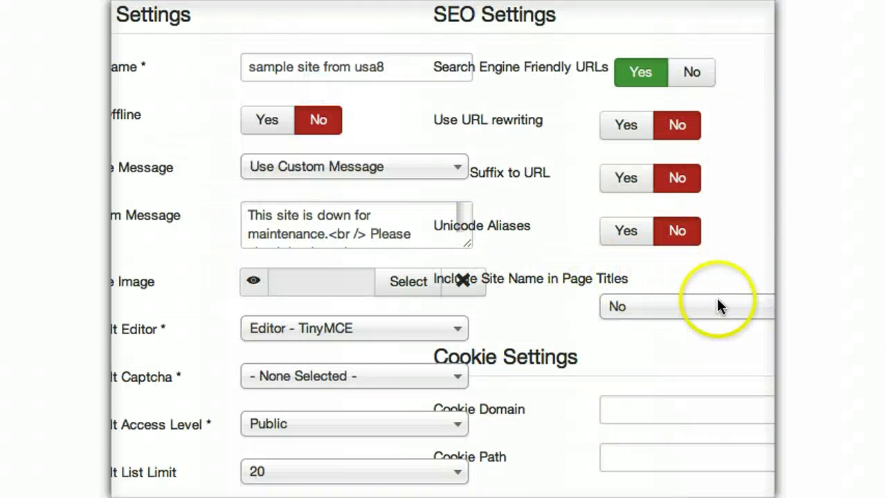
pyautogui.click(649, 298)
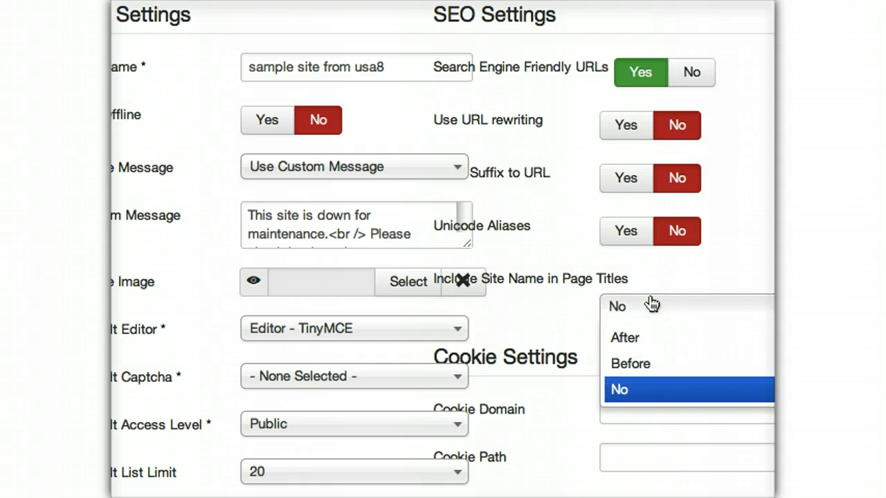
pyautogui.click(631, 365)
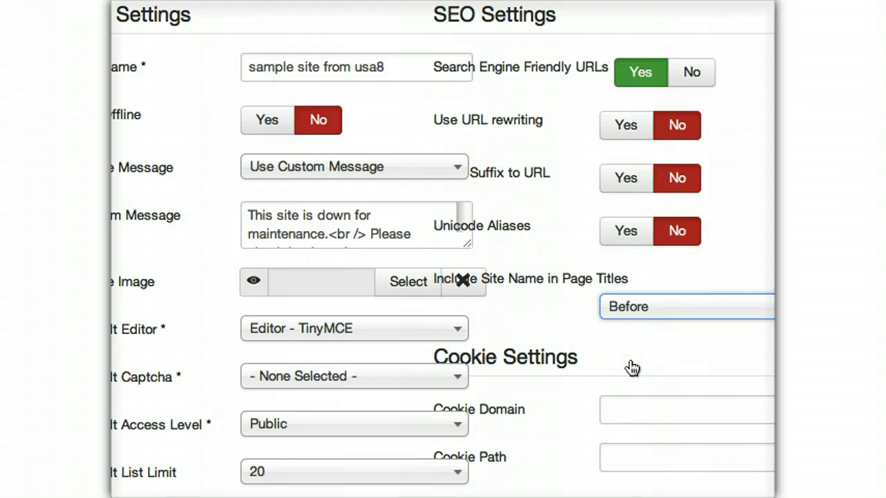
pyautogui.click(335, 64)
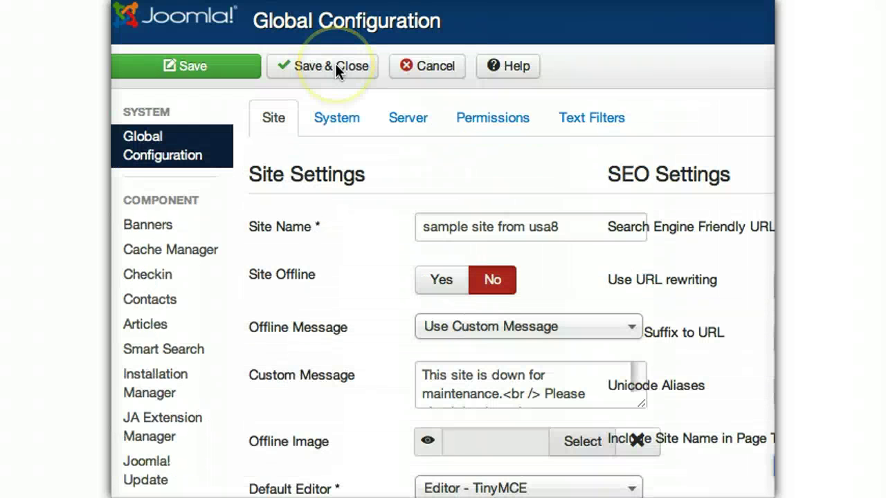
pyautogui.click(335, 64)
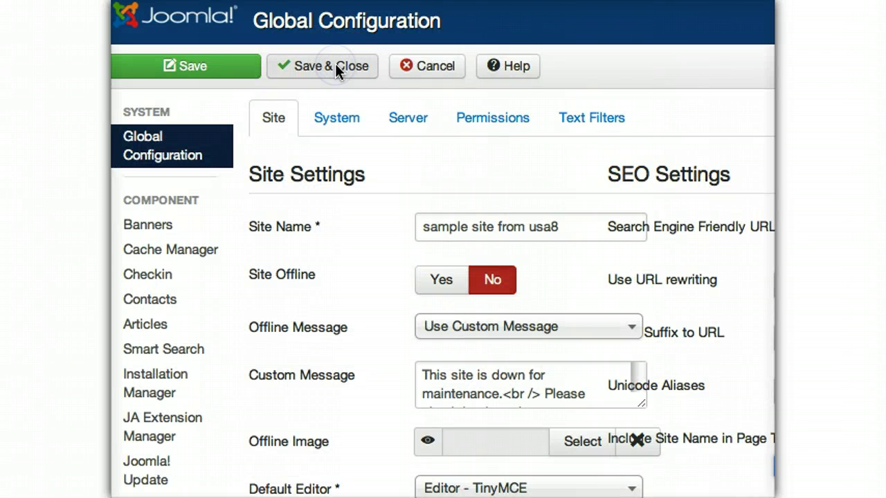
pyautogui.click(335, 65)
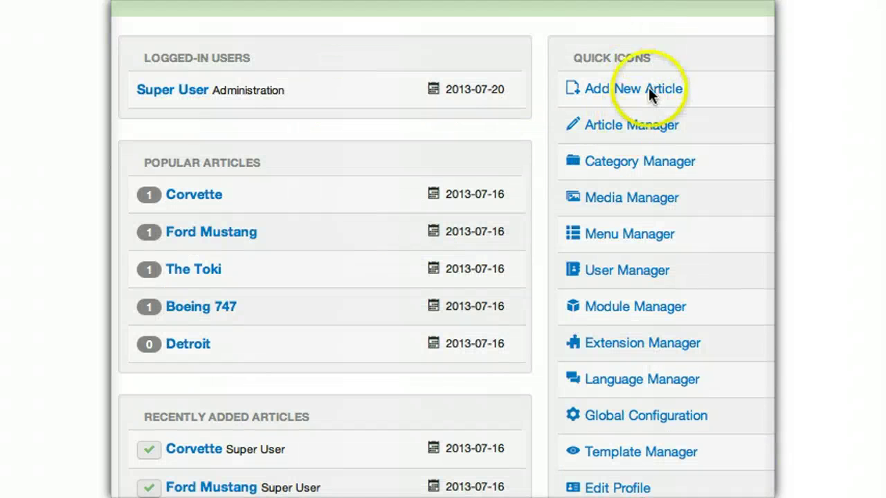
# - In the Article Manager options, hide category, author and modify date
pyautogui.click(615, 129)
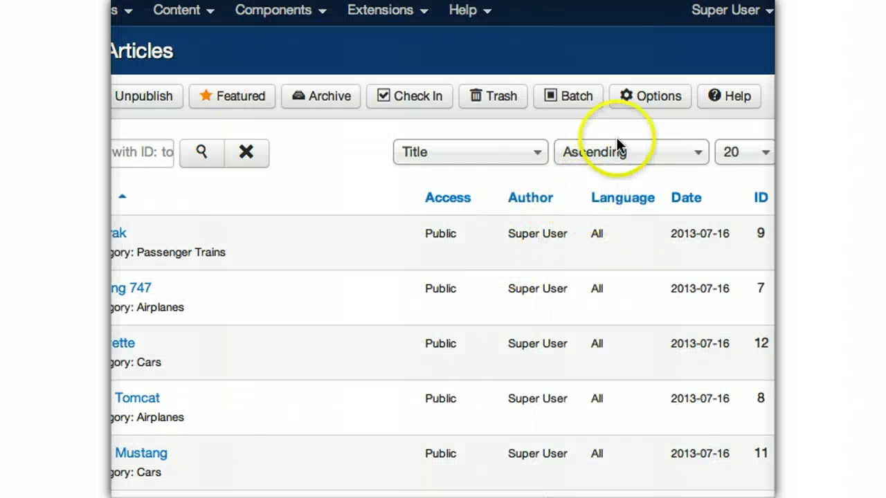
pyautogui.click(659, 99)
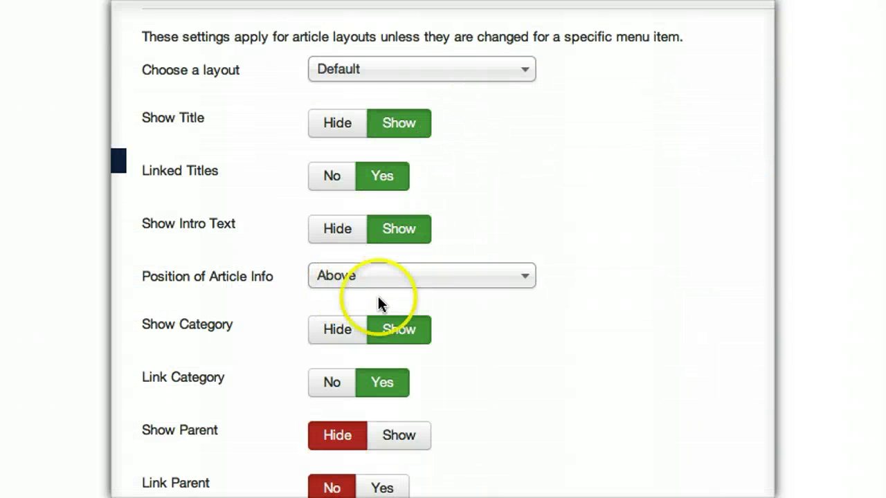
pyautogui.click(335, 331)
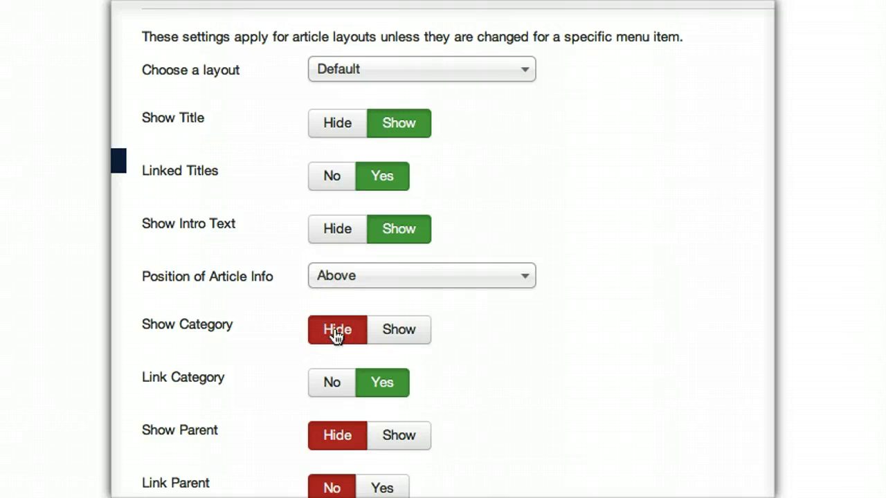
pyautogui.scroll(-7, 695, 151)
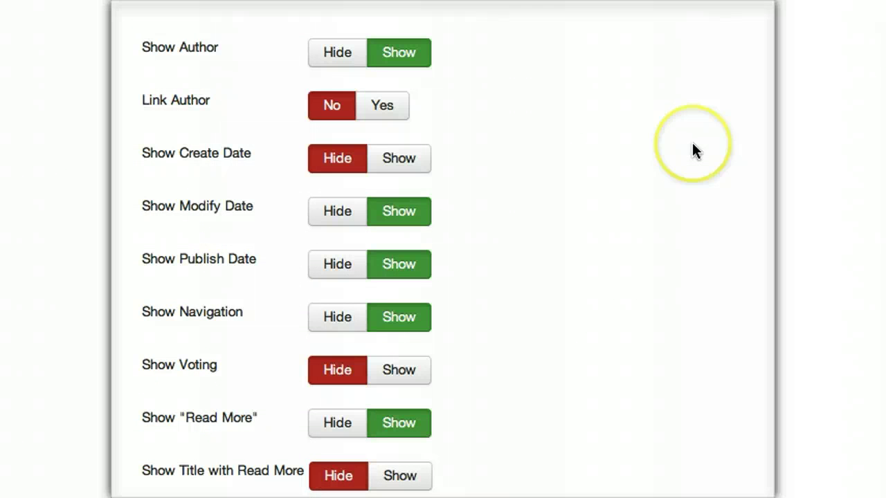
pyautogui.click(342, 51)
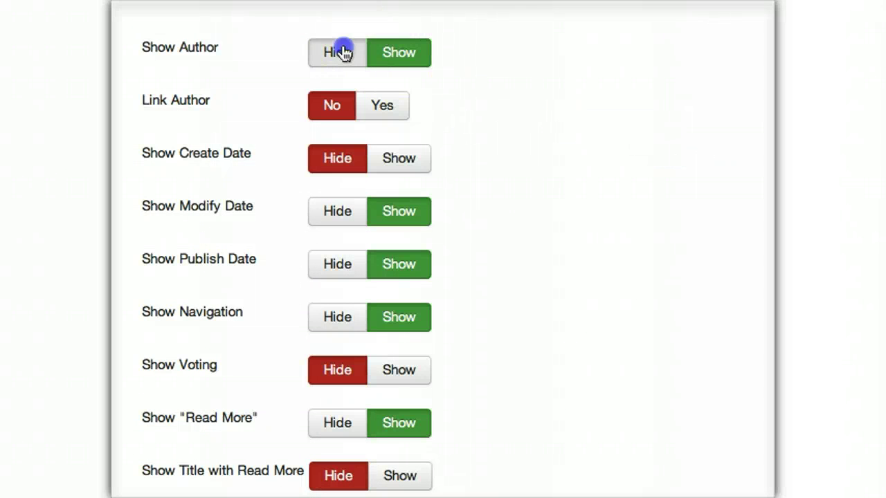
pyautogui.click(316, 211)
# - Also hide publish date, Read More and hits, then save and close the article options
pyautogui.click(343, 263)
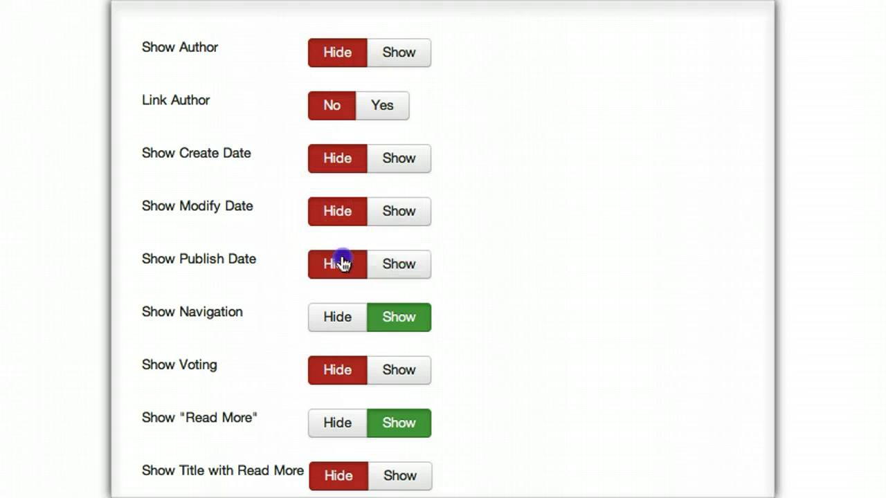
pyautogui.click(338, 320)
pyautogui.click(349, 424)
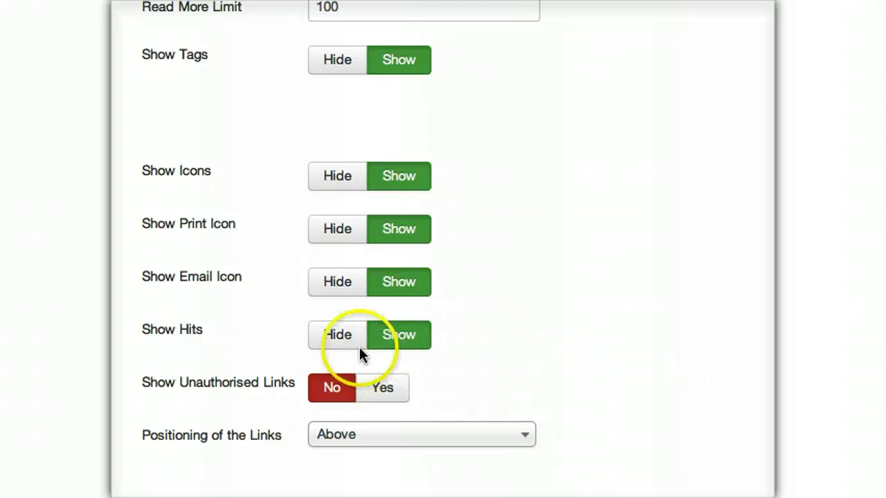
pyautogui.click(334, 339)
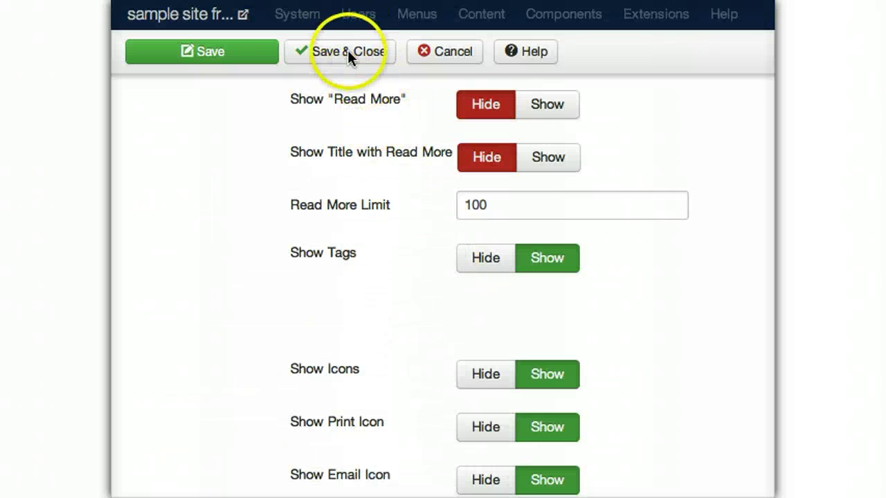
pyautogui.click(347, 52)
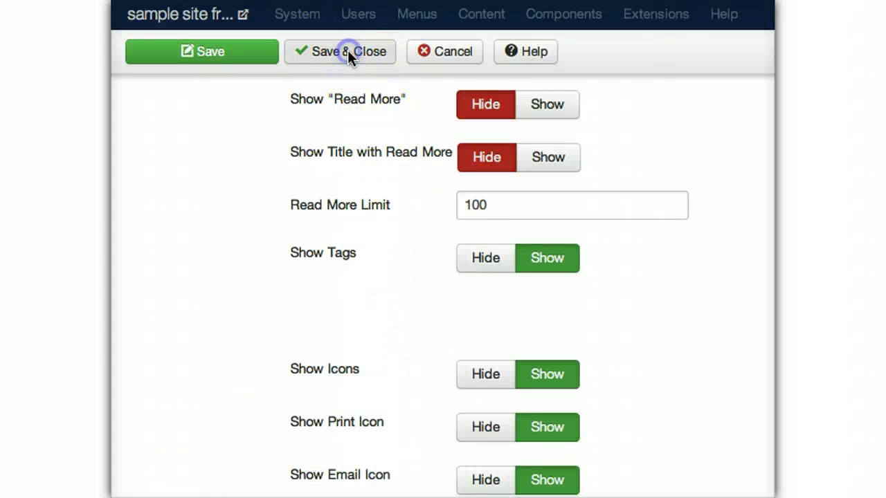
pyautogui.click(348, 53)
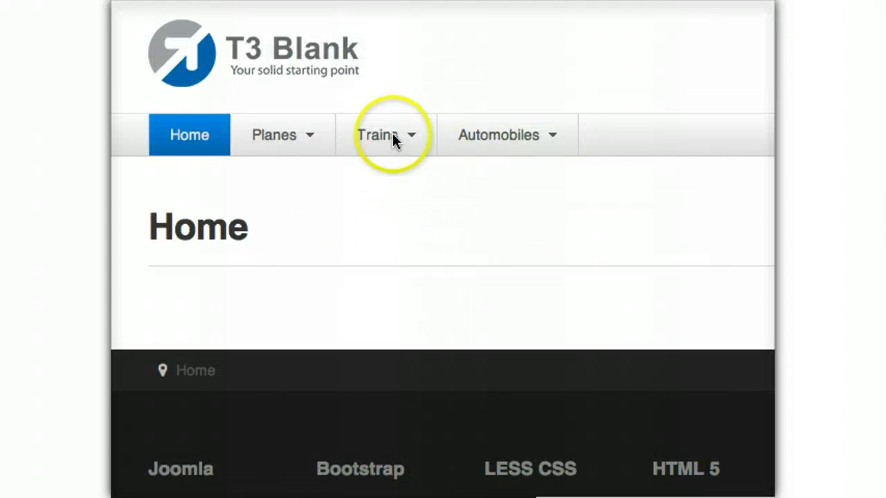
# - Open American Public Transit from the Trains menu to check the article display
pyautogui.click(386, 144)
pyautogui.click(387, 175)
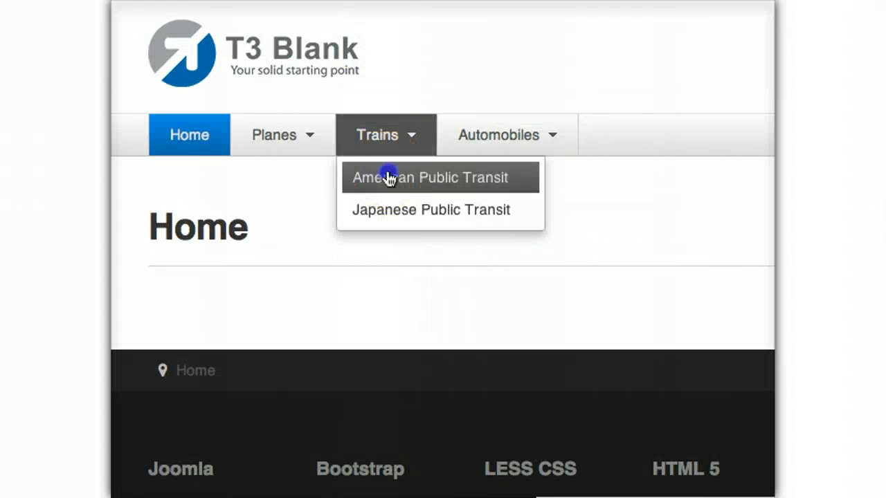
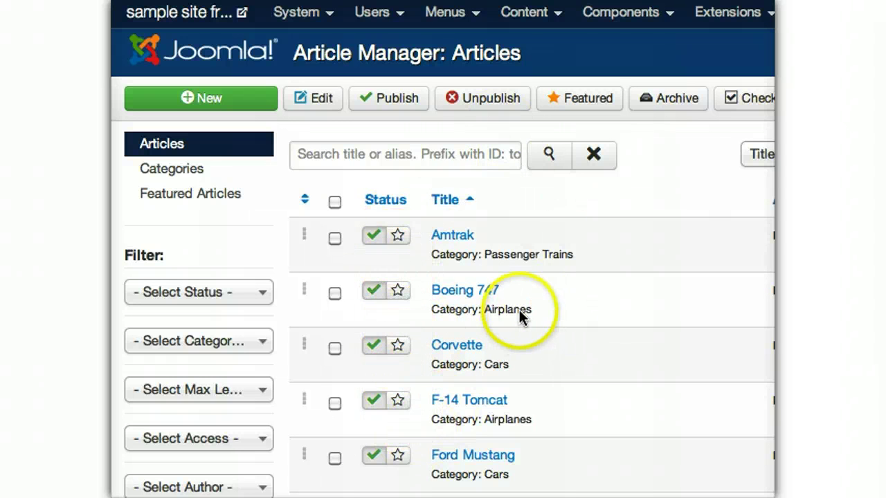
# - Feature the Boeing 747 article and preview the front-end site
pyautogui.click(398, 294)
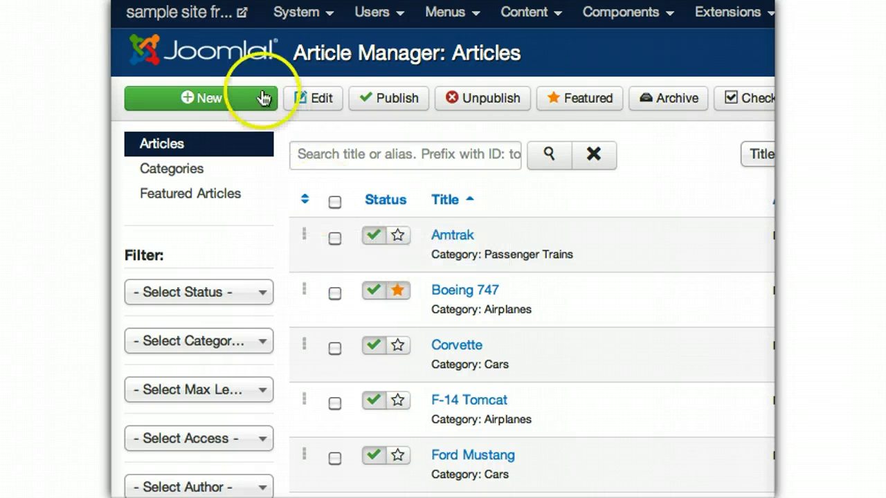
pyautogui.click(208, 18)
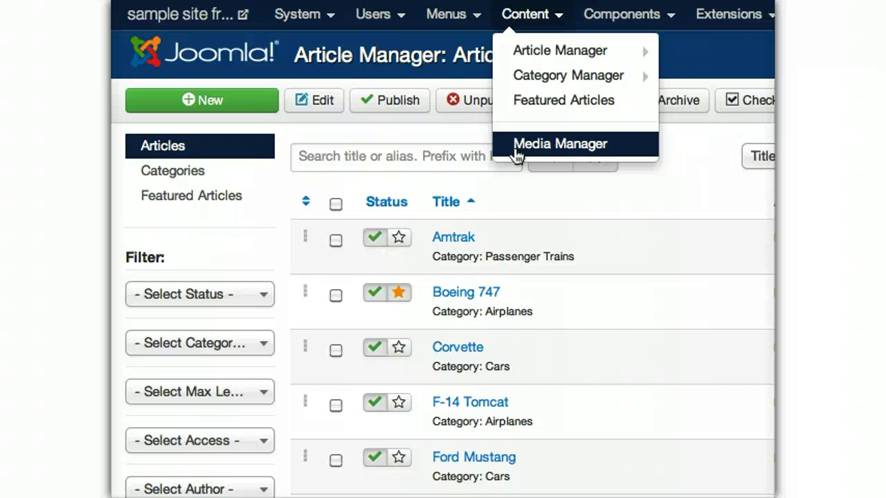
# - Open the Media Manager in Detail View with its upload form showing
pyautogui.click(515, 146)
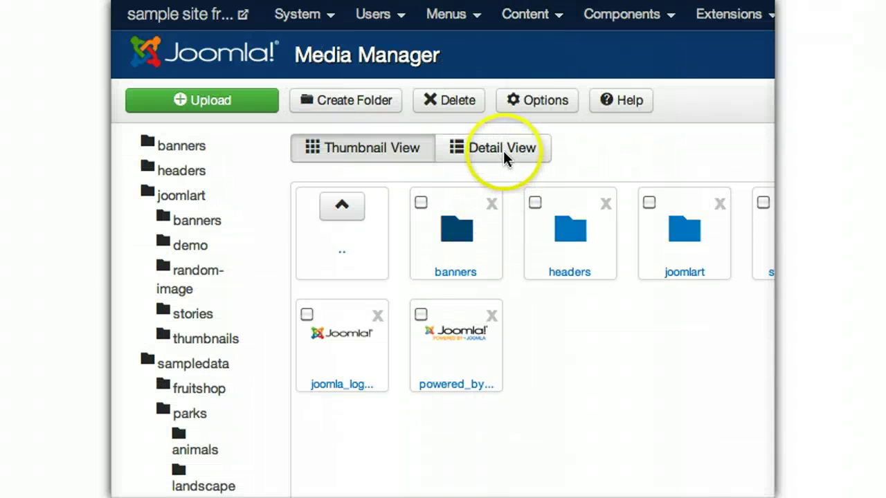
pyautogui.click(494, 151)
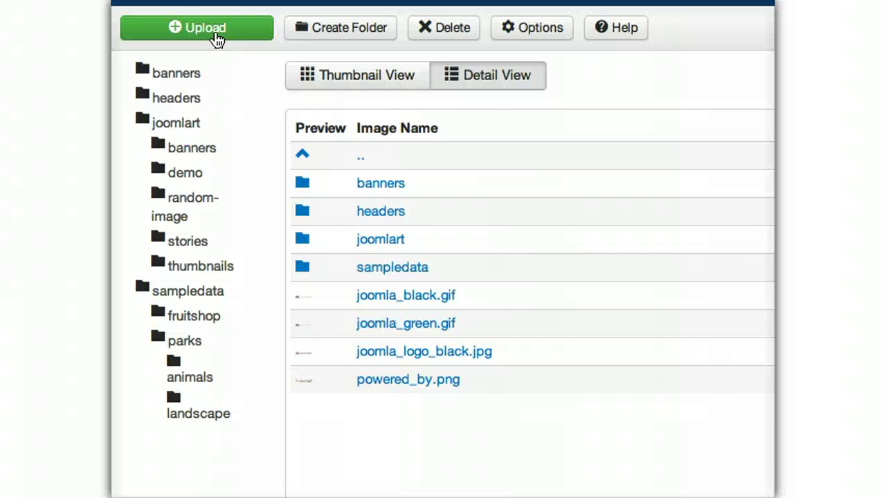
pyautogui.click(216, 36)
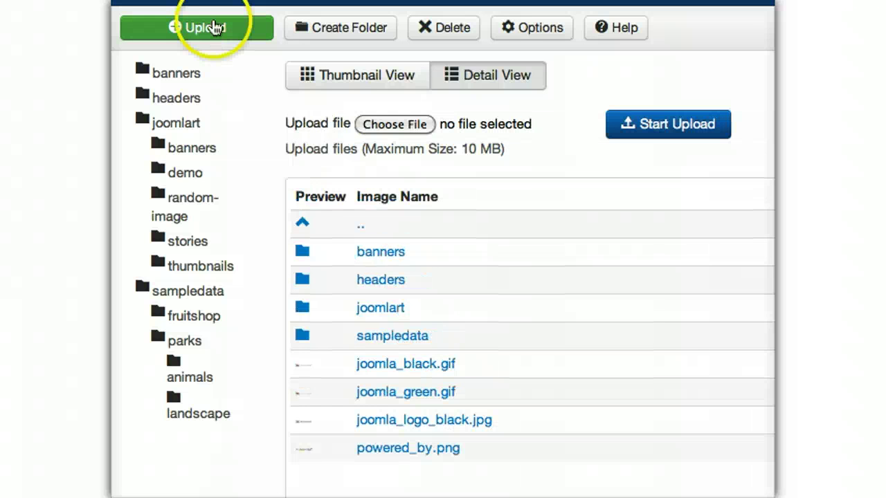
# - Upload all 13 sample images, smallustrain.jpg through the rest, to the media library
pyautogui.click(382, 121)
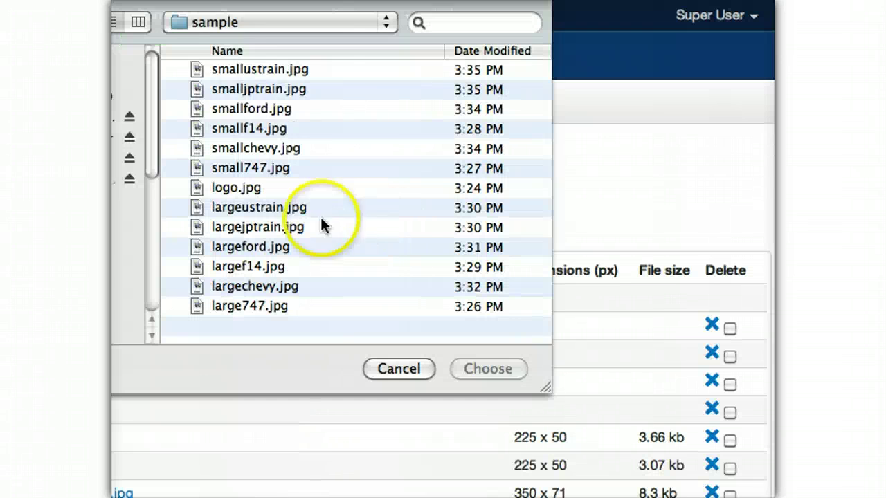
pyautogui.click(240, 67)
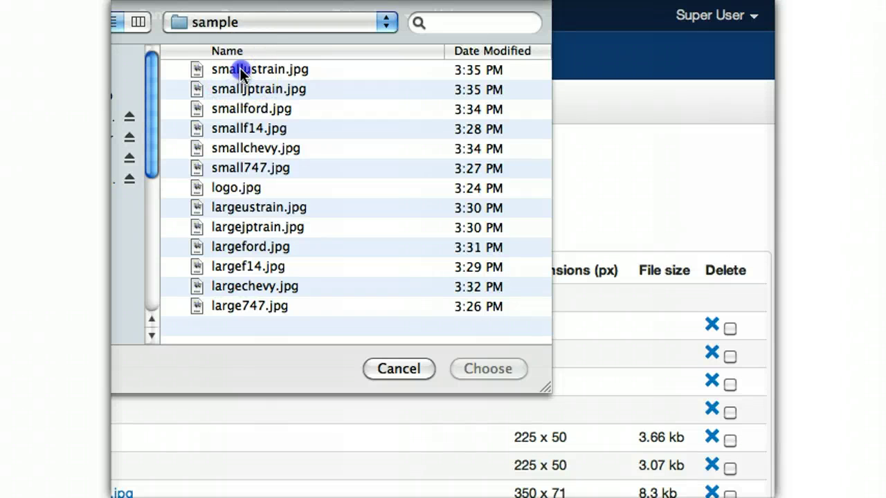
pyautogui.keyDown('shift'); pyautogui.click(234, 304); pyautogui.keyUp('shift')
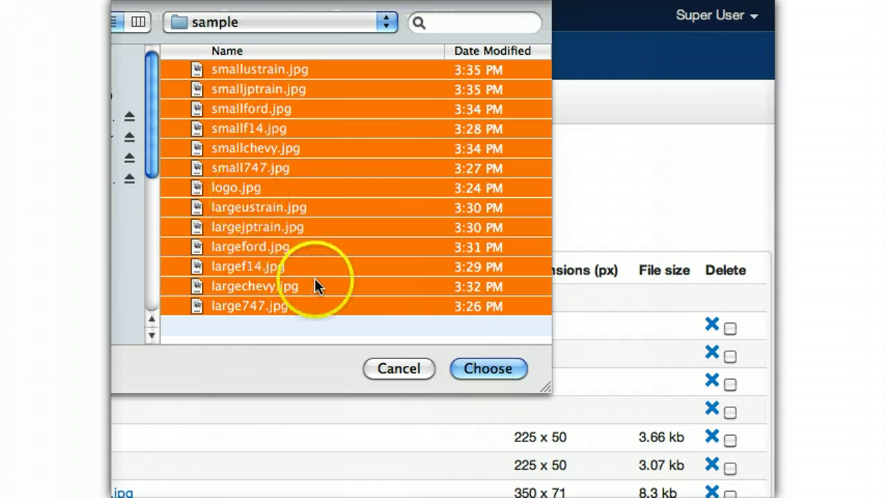
pyautogui.click(487, 369)
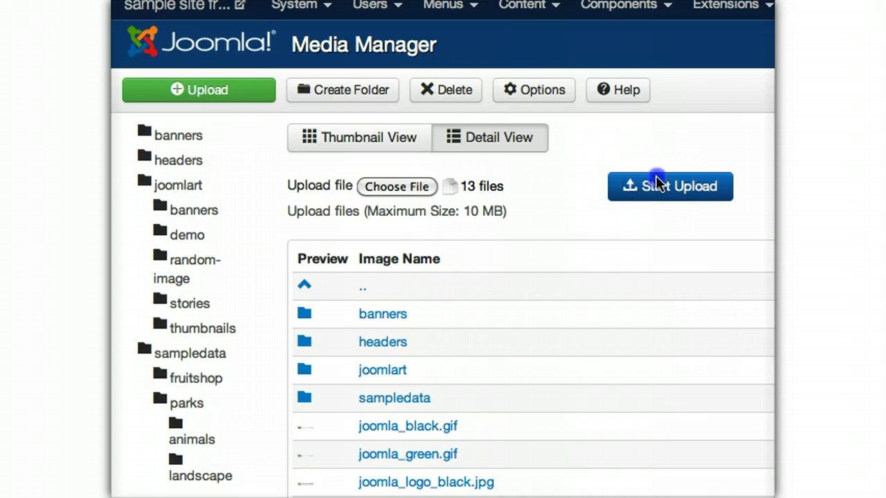
pyautogui.click(661, 189)
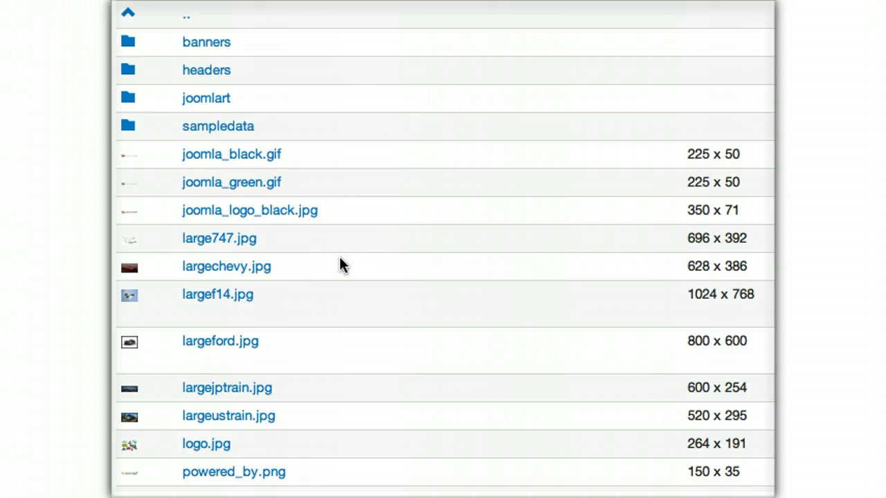
# - Filter the menu items list to Main Menu and open Large Jet for editing
pyautogui.click(447, 15)
pyautogui.click(474, 50)
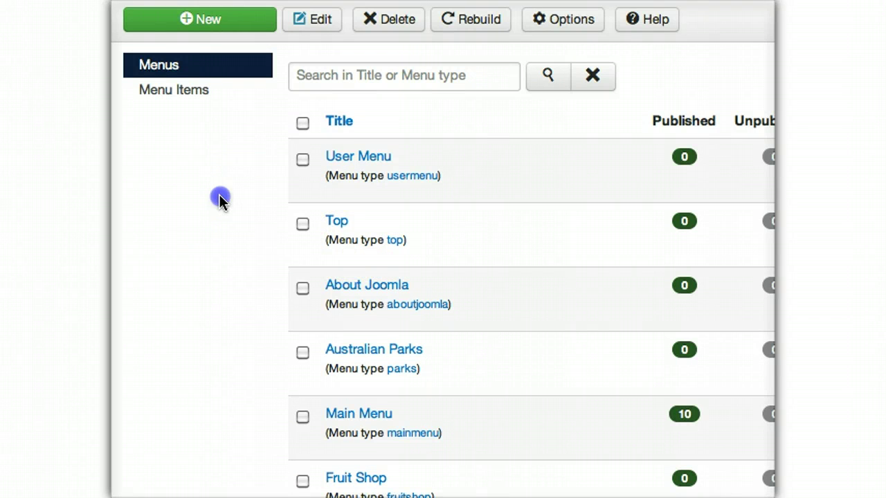
pyautogui.click(186, 95)
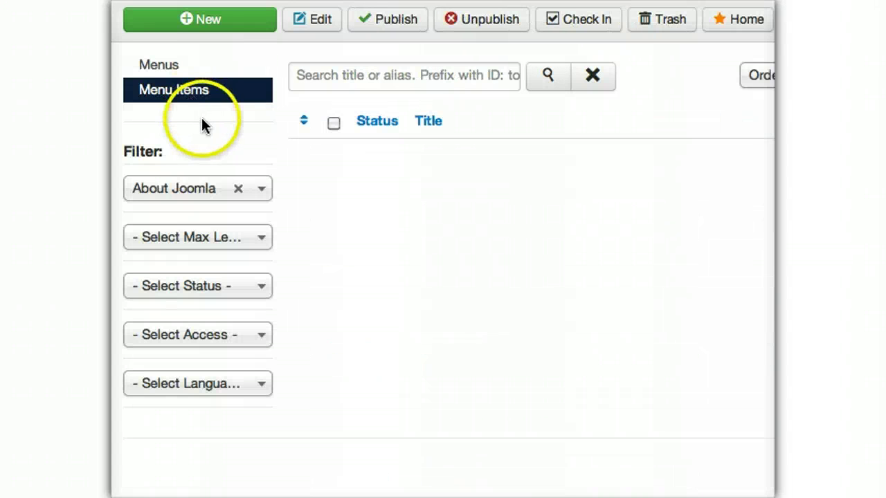
pyautogui.click(177, 188)
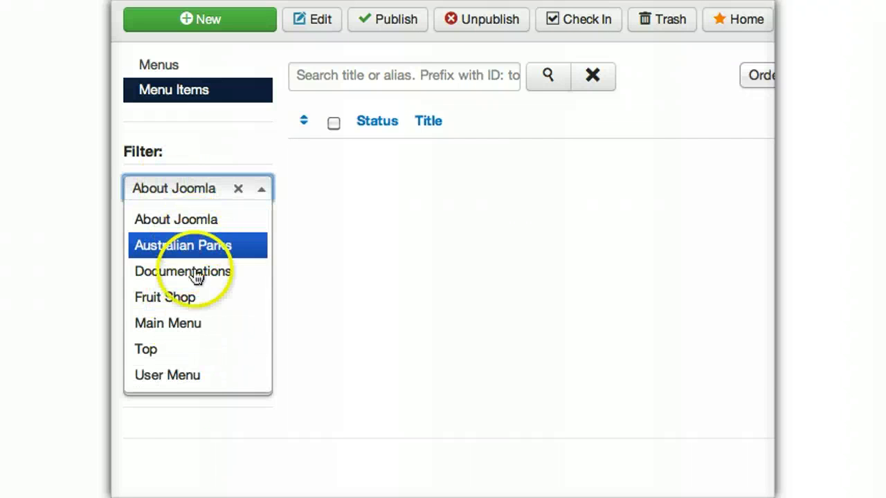
pyautogui.click(185, 323)
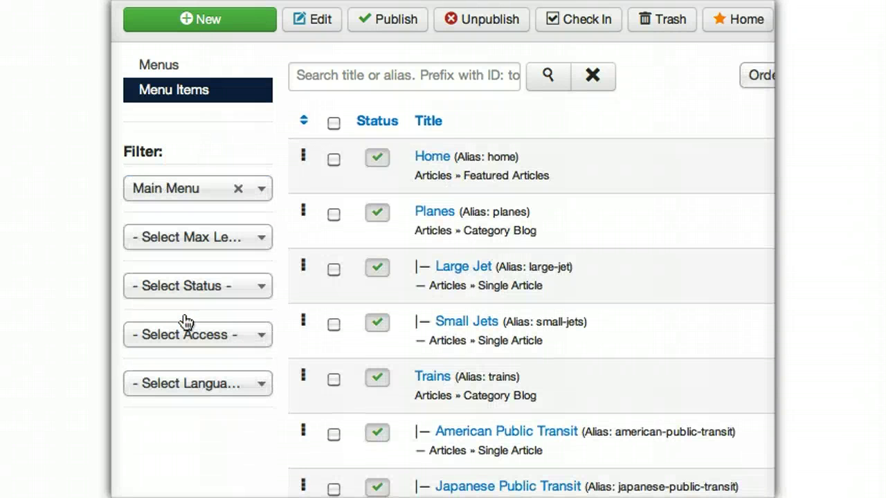
pyautogui.click(187, 329)
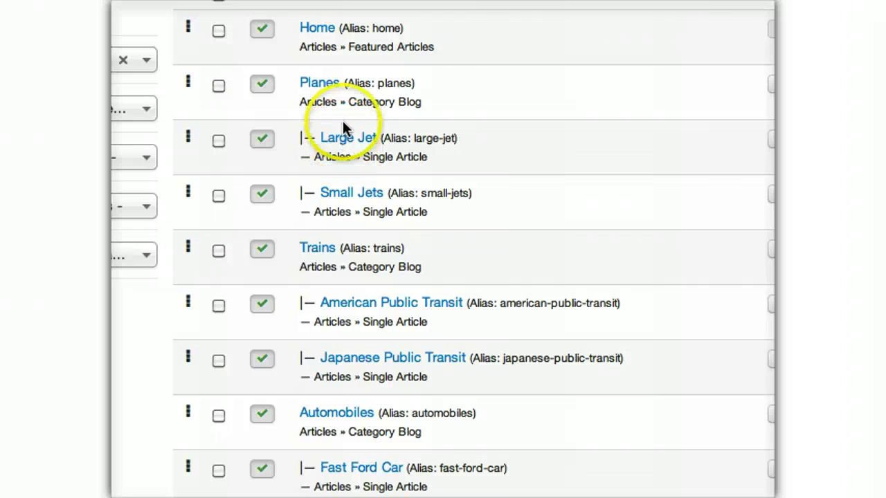
pyautogui.click(348, 137)
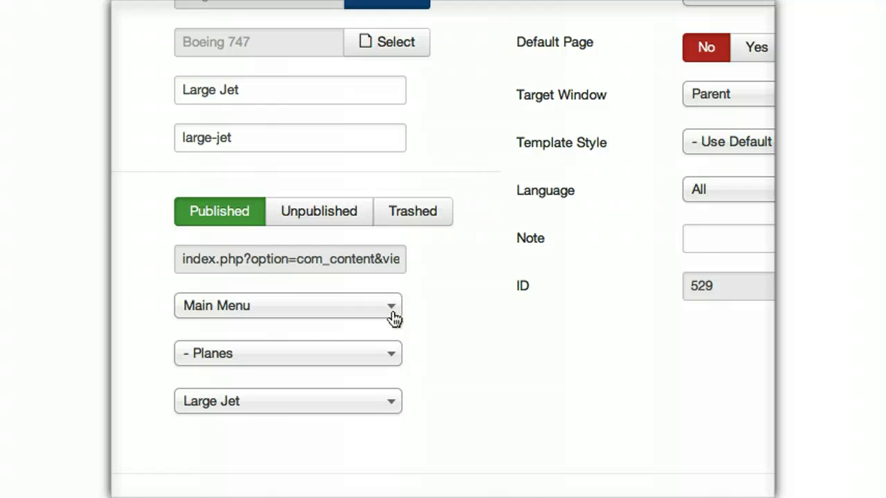
# - Expand Large Jet's Link Type Options under Advanced Options and open the Link Image chooser
pyautogui.click(312, 91)
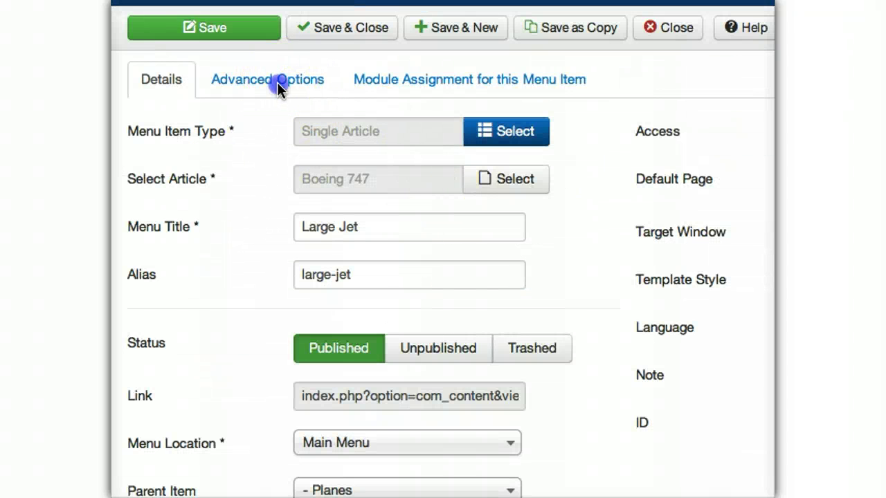
pyautogui.click(275, 82)
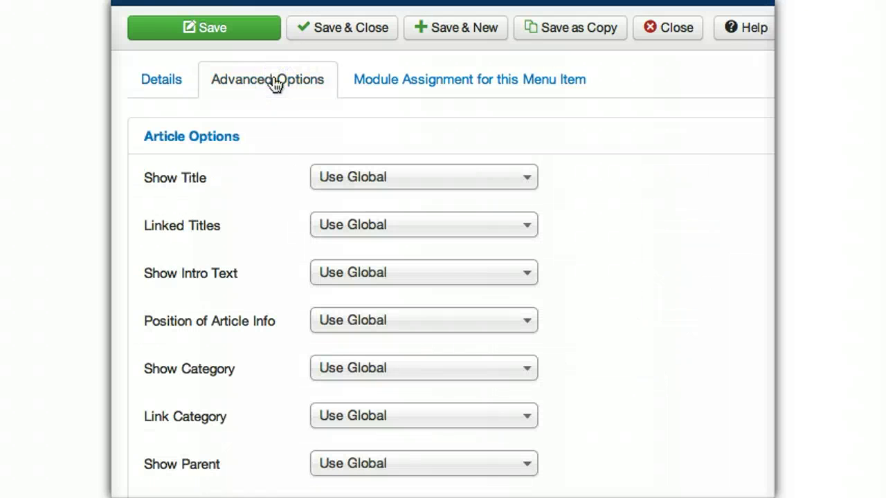
pyautogui.scroll(-10, 418, 381)
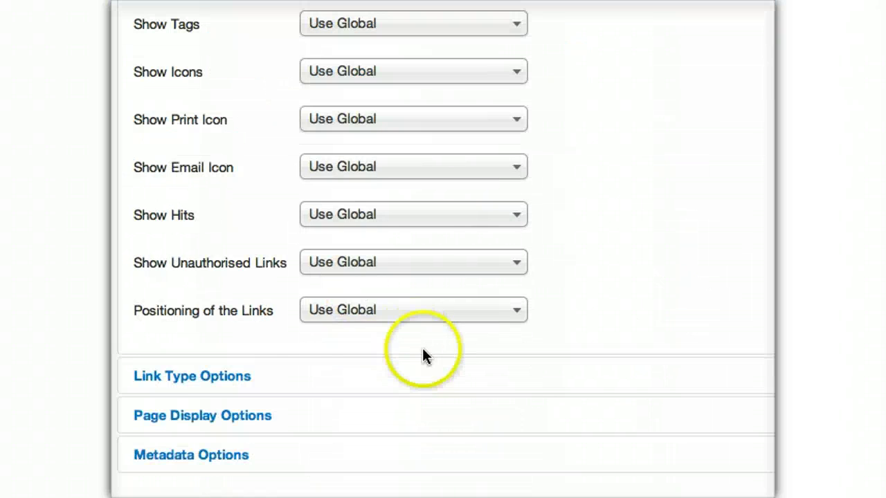
pyautogui.click(198, 379)
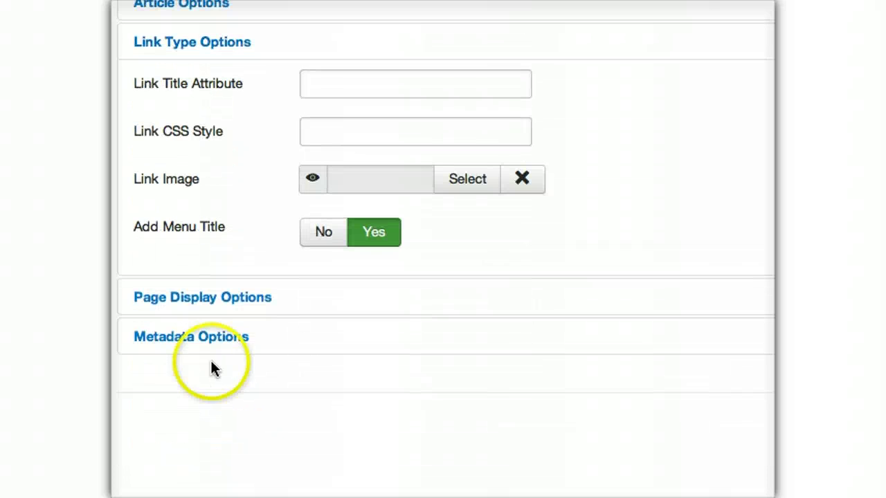
pyautogui.click(474, 182)
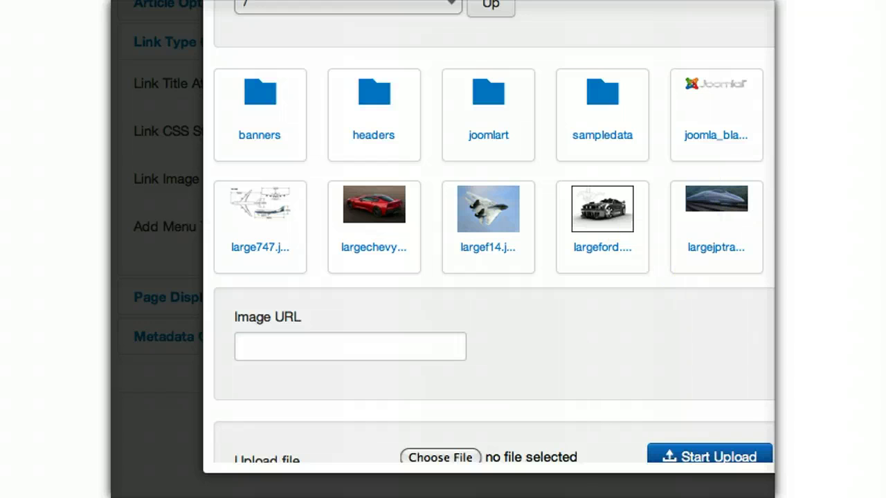
# - Set small747.jpg as Large Jet's link image and save the item
pyautogui.scroll(-5, 489, 171)
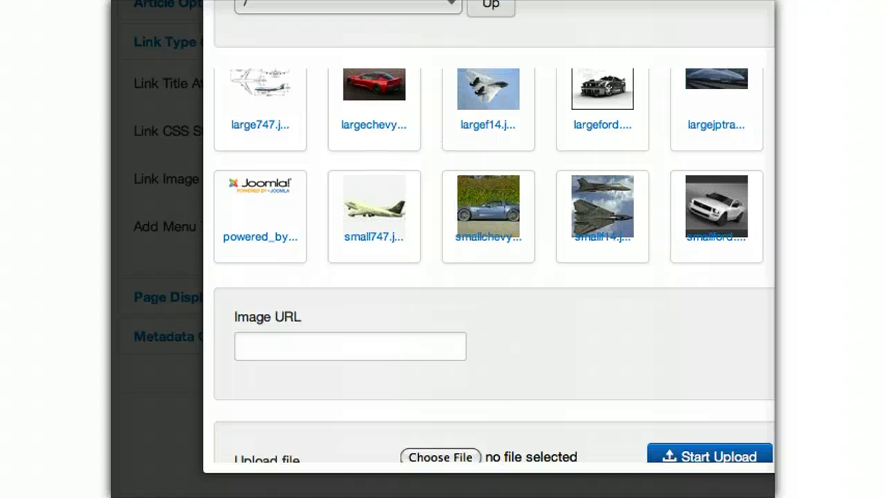
pyautogui.click(371, 204)
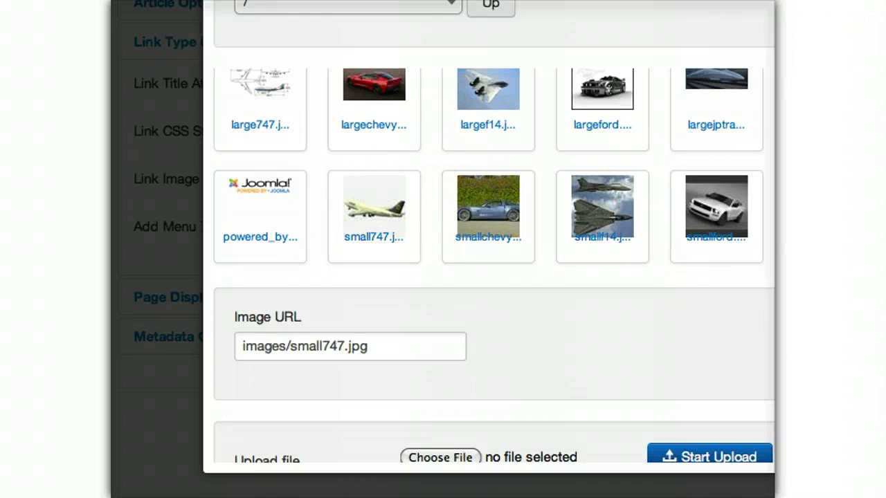
pyautogui.click(504, 322)
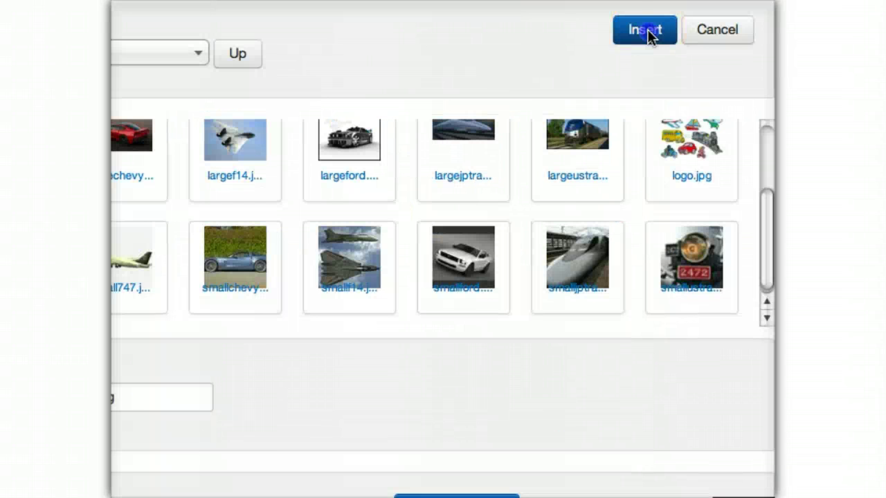
pyautogui.click(646, 32)
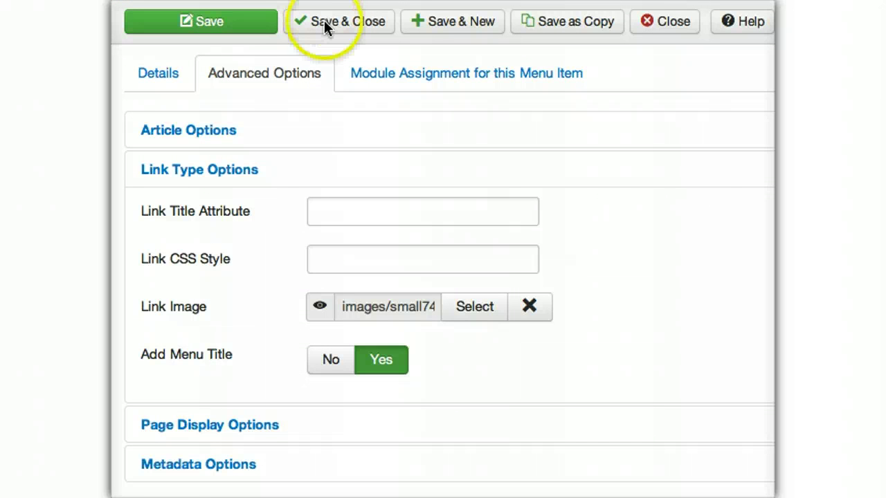
pyautogui.click(328, 24)
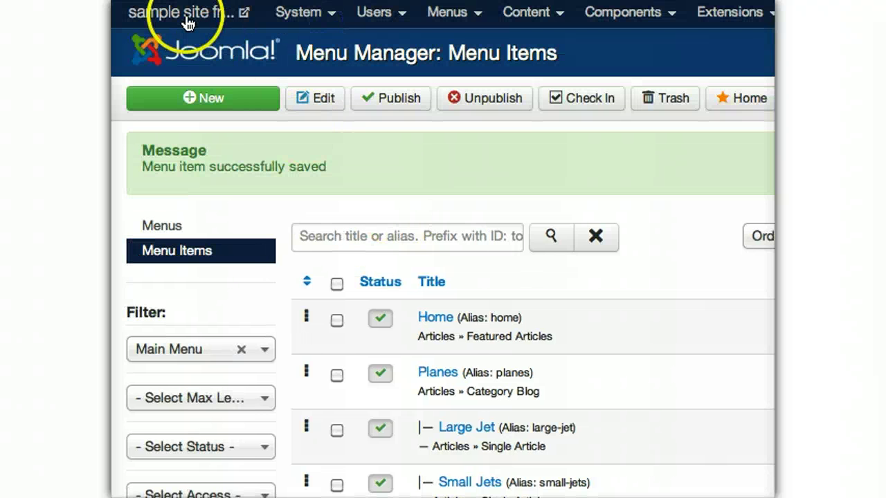
# - Check the Large Jet thumbnail in the site's Planes submenu, then edit Small Jets
pyautogui.click(185, 21)
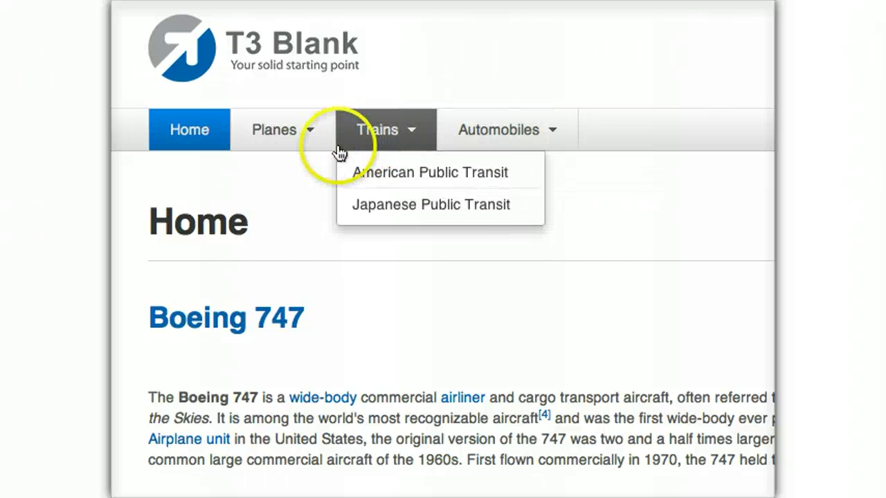
pyautogui.moveTo(384, 131)
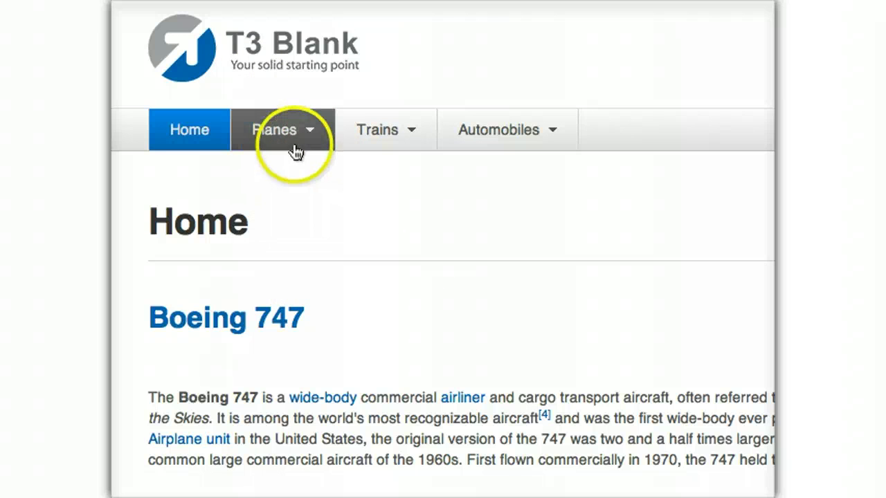
pyautogui.moveTo(288, 136)
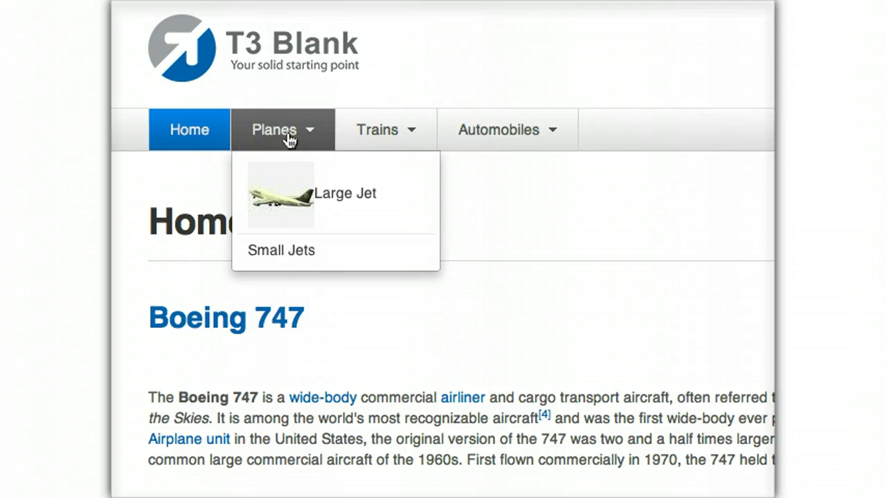
pyautogui.click(414, 289)
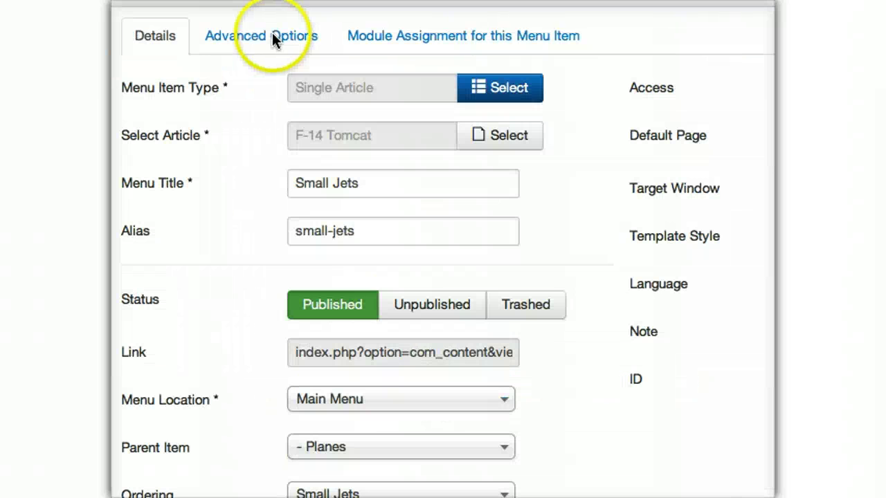
# - Insert smallf14.jpg as the Small Jets link image under Link Type Options
pyautogui.click(263, 39)
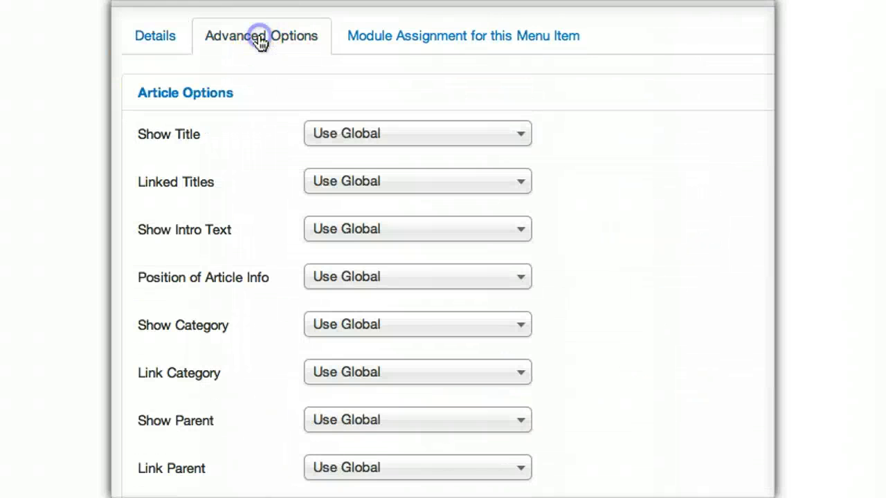
pyautogui.scroll(-12, 212, 415)
pyautogui.click(212, 436)
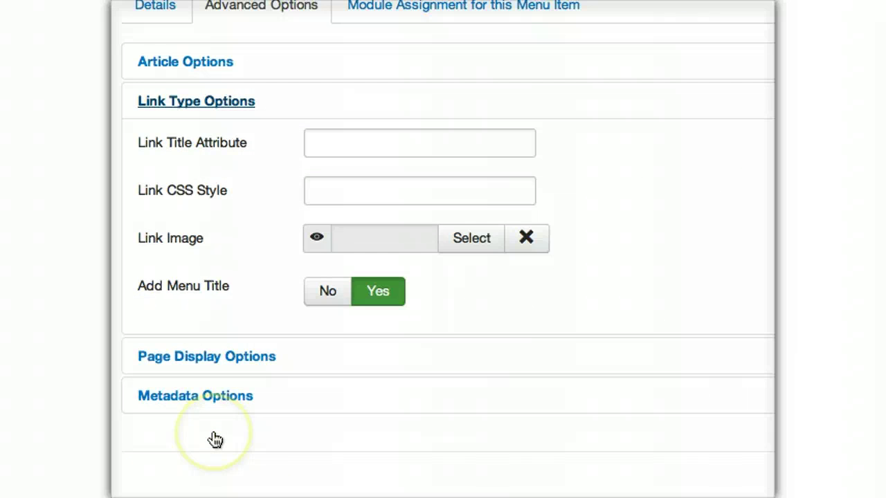
pyautogui.click(470, 239)
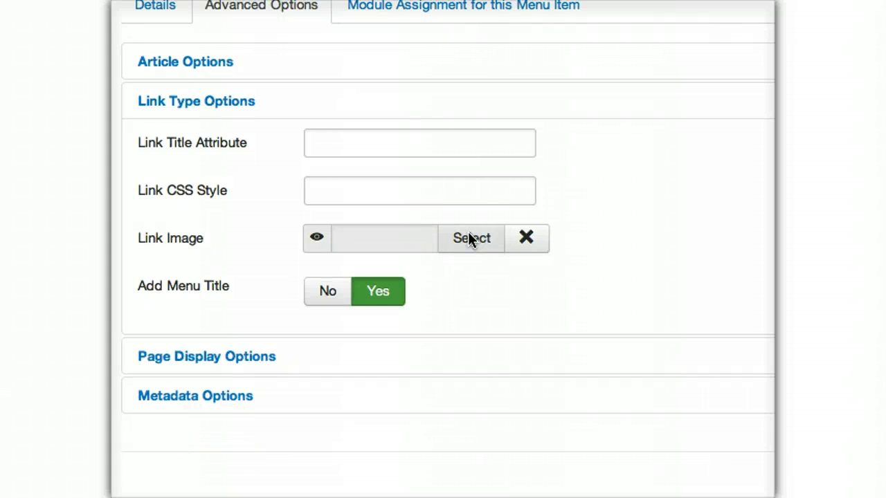
pyautogui.click(471, 241)
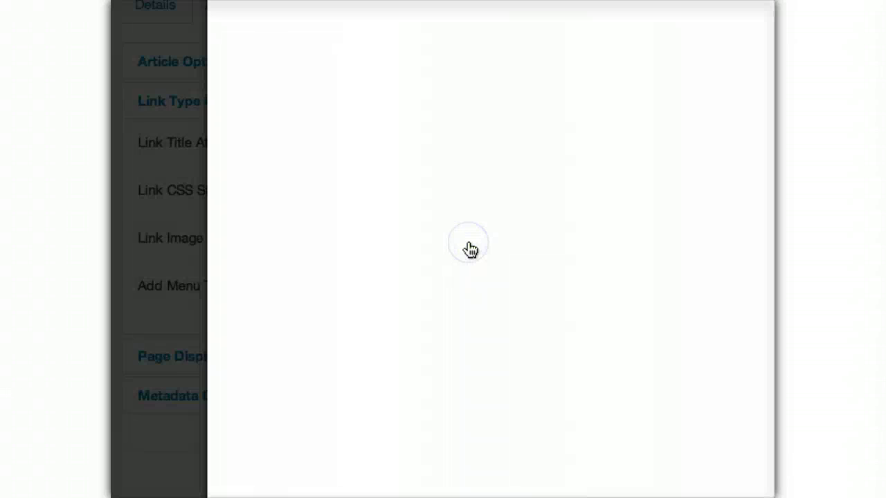
pyautogui.click(392, 260)
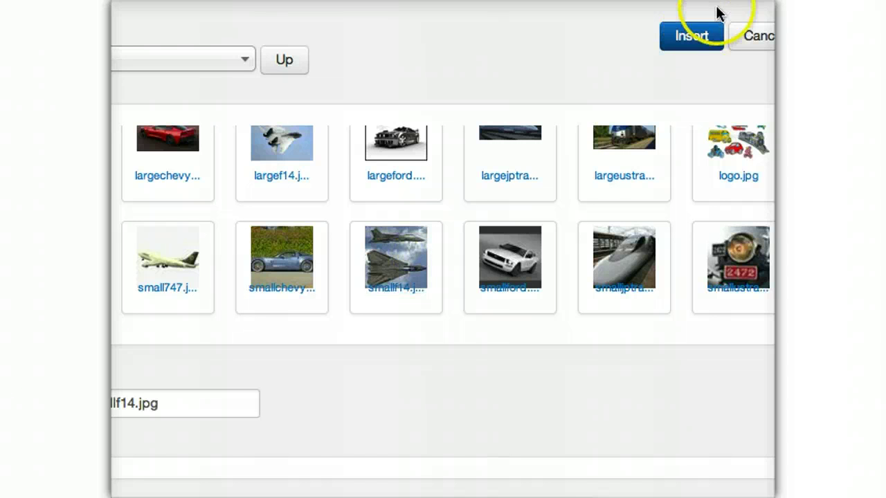
pyautogui.click(694, 38)
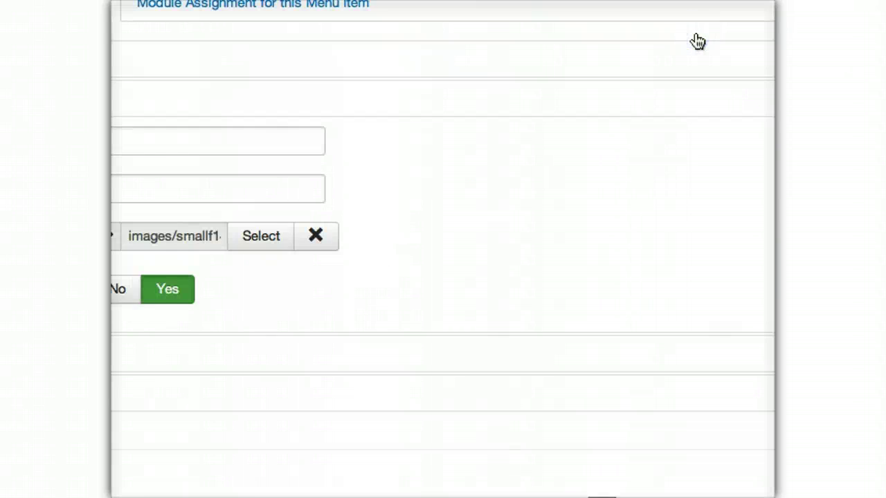
# - Save Small Jets and show the next menu item's link type options
pyautogui.click(349, 45)
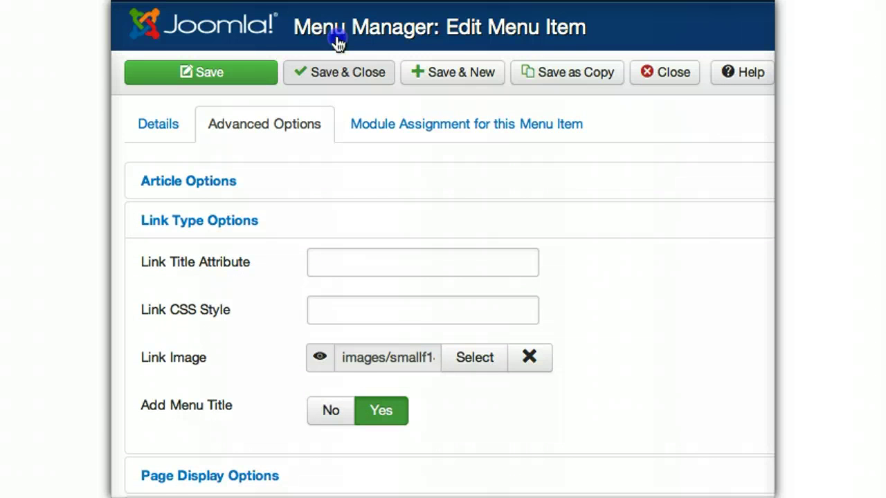
pyautogui.click(259, 68)
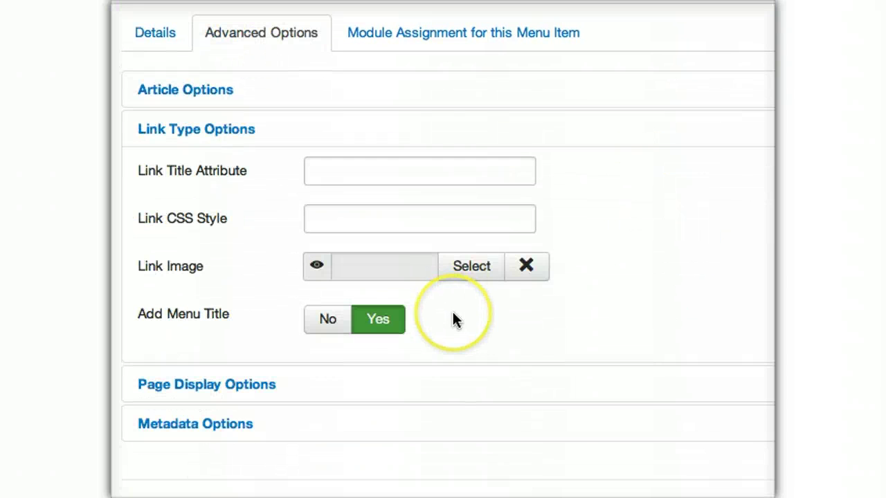
pyautogui.click(463, 261)
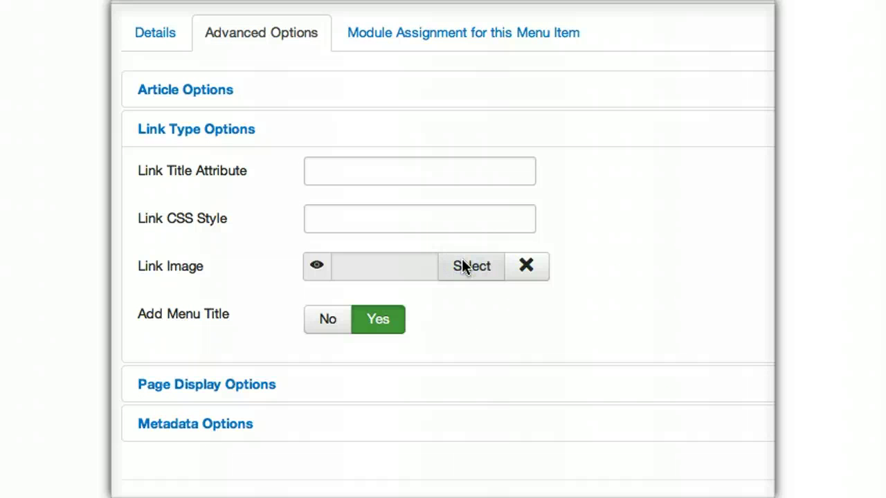
# - Give American Public Transit the smallustrain.jpg link image and save it
pyautogui.click(463, 265)
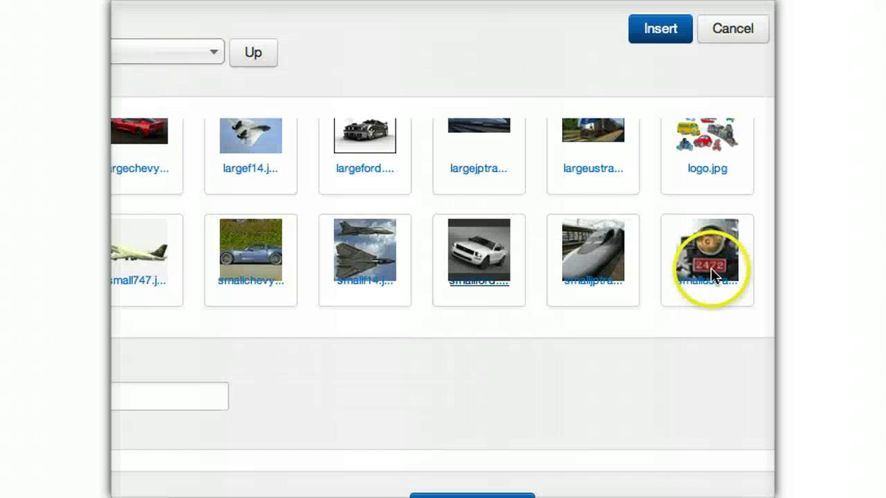
pyautogui.click(700, 231)
pyautogui.click(654, 31)
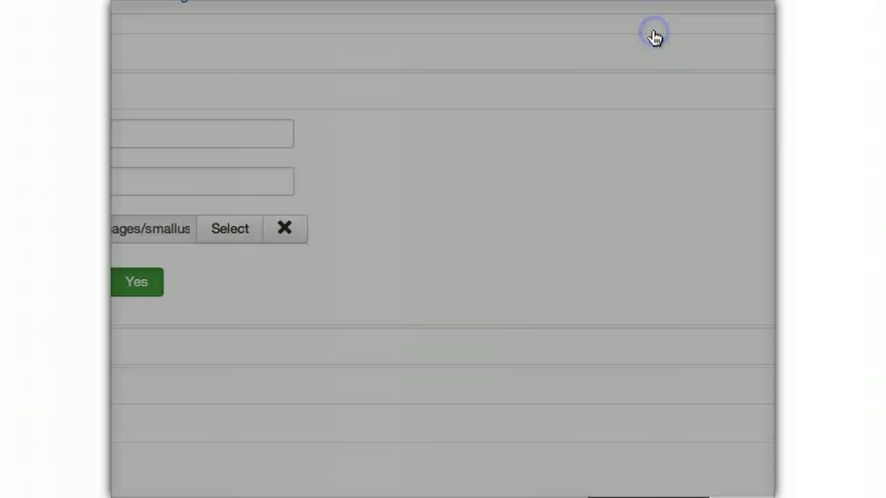
pyautogui.click(338, 28)
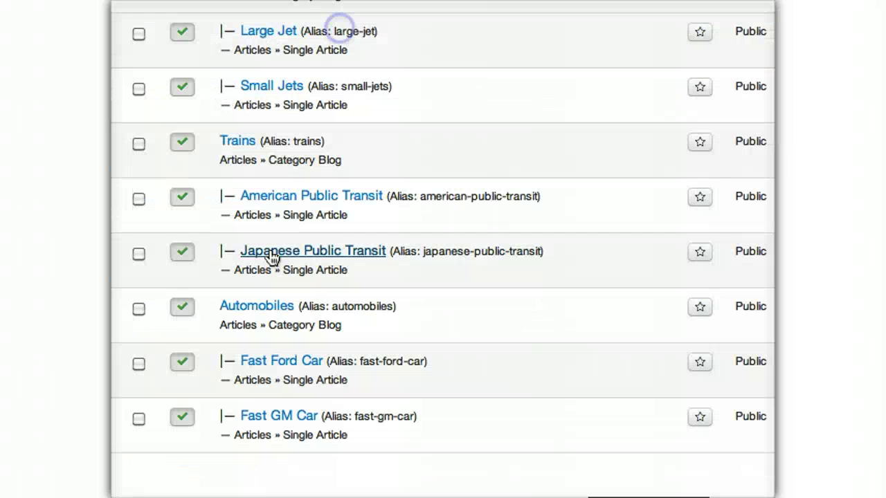
# - Set smalljptrain.jpg as the Japanese Public Transit link image
pyautogui.click(272, 258)
pyautogui.click(271, 34)
pyautogui.scroll(-10, 239, 426)
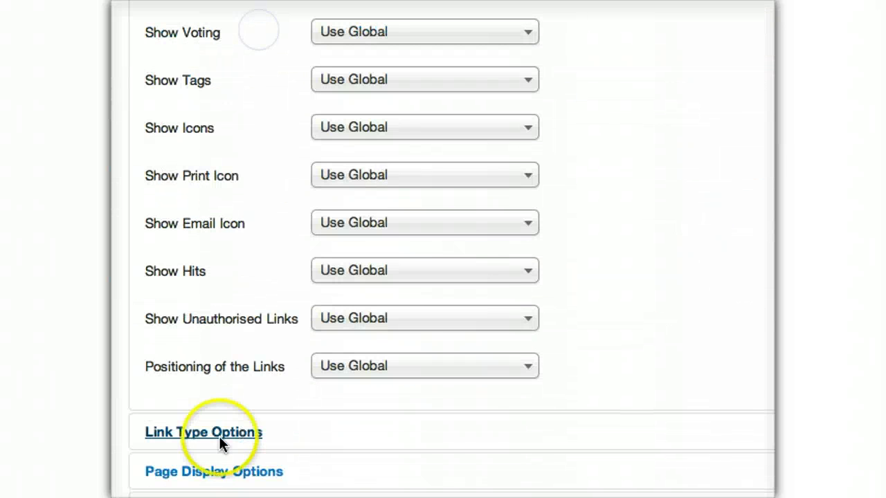
pyautogui.click(220, 438)
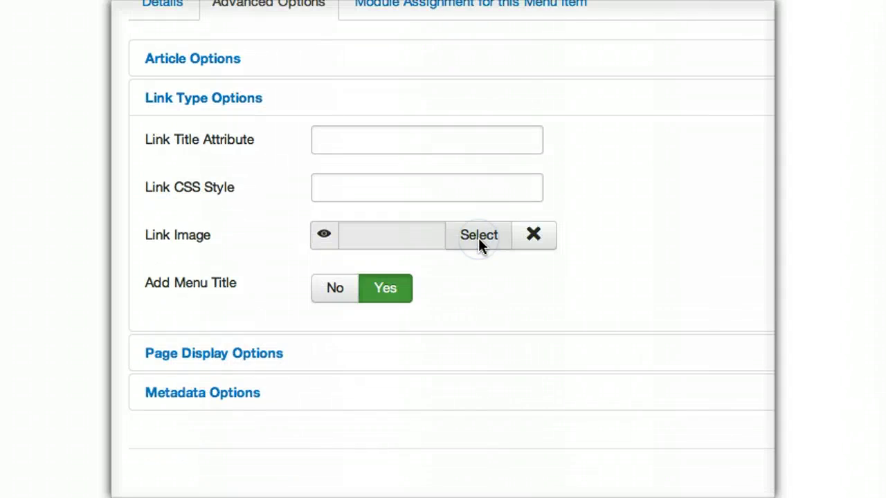
pyautogui.click(478, 236)
pyautogui.click(647, 242)
pyautogui.click(710, 27)
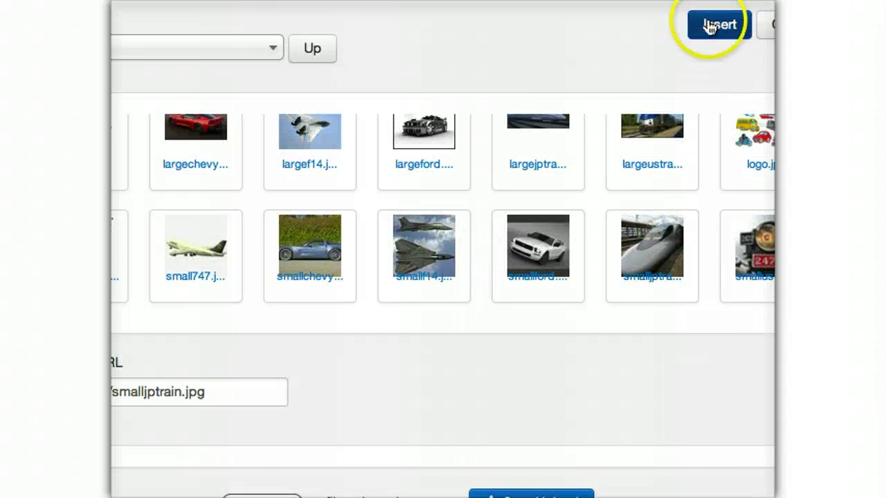
pyautogui.scroll(4, 329, 44)
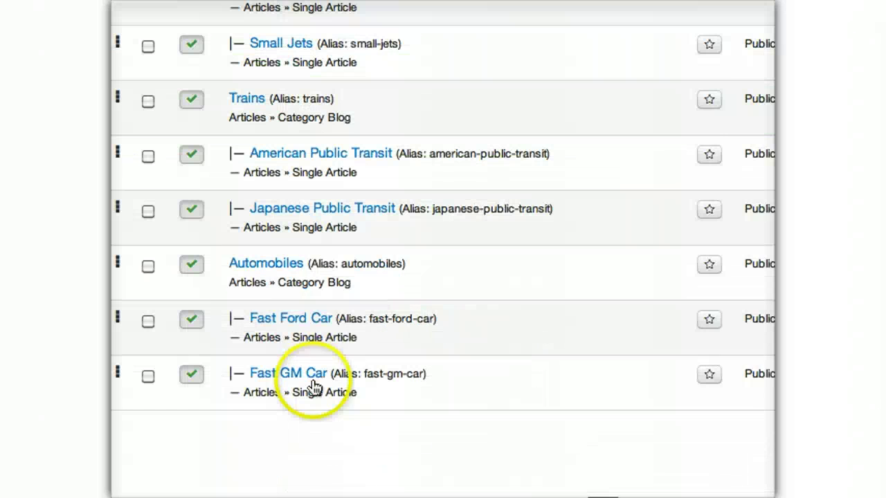
# - Give Fast Ford Car the smallford.jpg link image and save it
pyautogui.click(270, 328)
pyautogui.scroll(-10, 225, 434)
pyautogui.click(225, 434)
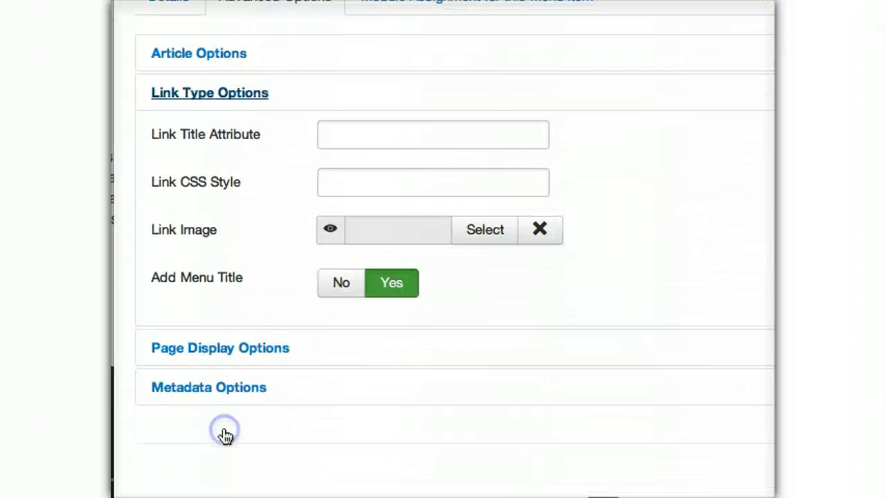
pyautogui.click(472, 240)
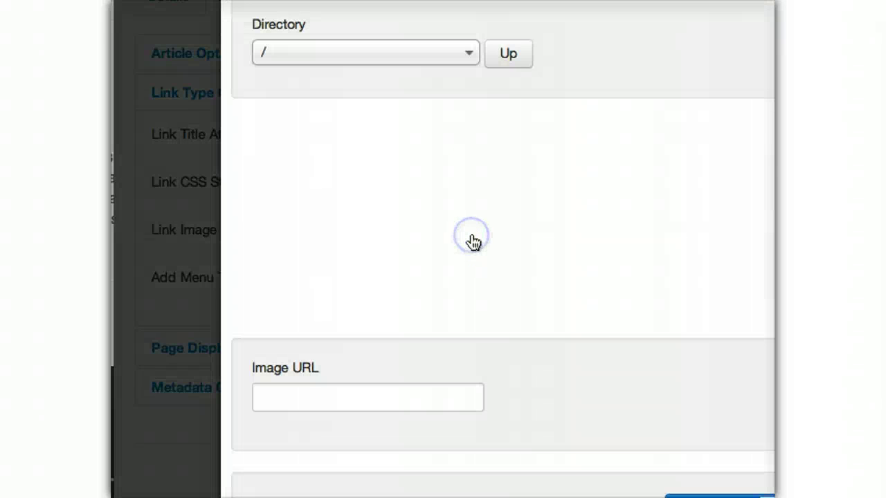
pyautogui.scroll(-3, 632, 309)
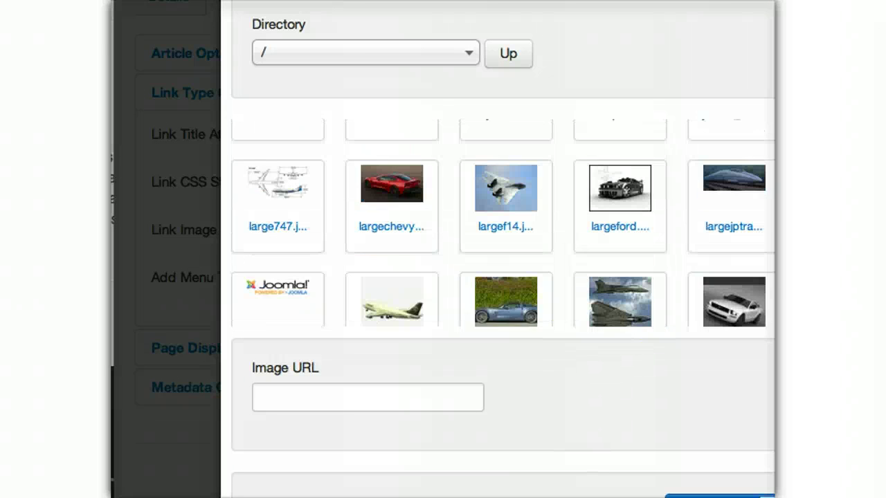
pyautogui.click(706, 255)
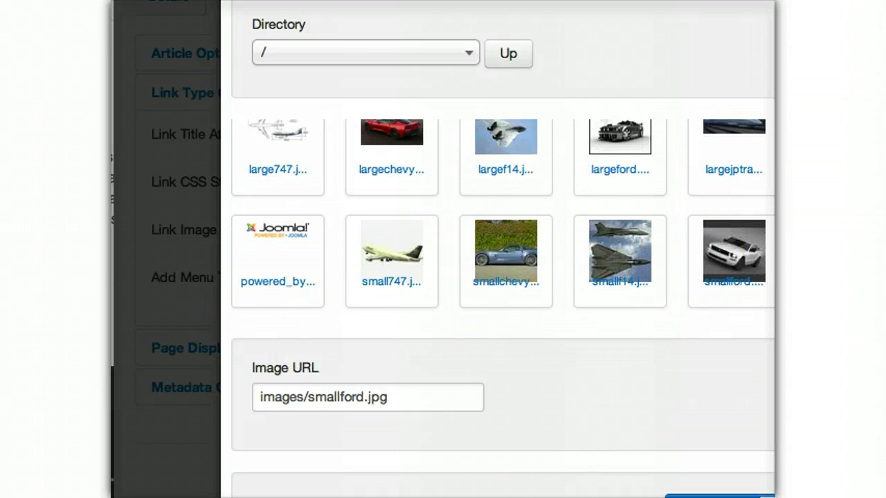
pyautogui.click(720, 496)
pyautogui.scroll(3, 352, 23)
pyautogui.click(352, 24)
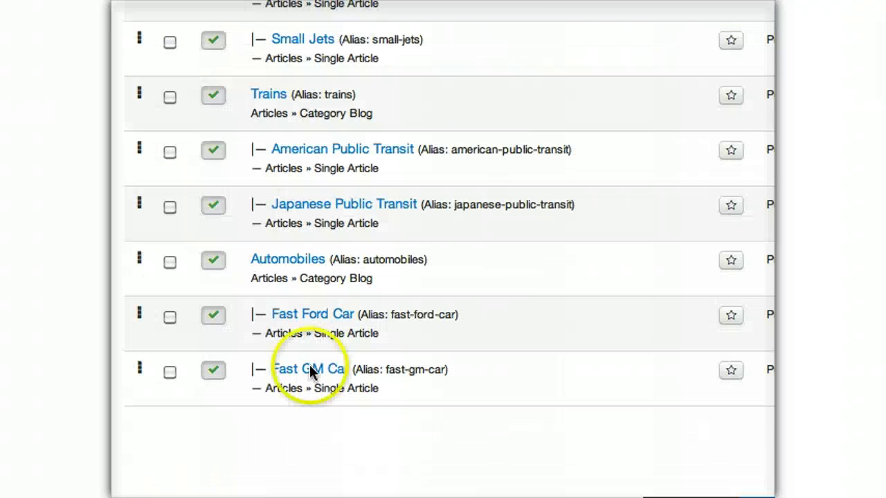
# - Give Fast GM Car the smallchevy.jpg link image and save it
pyautogui.click(299, 369)
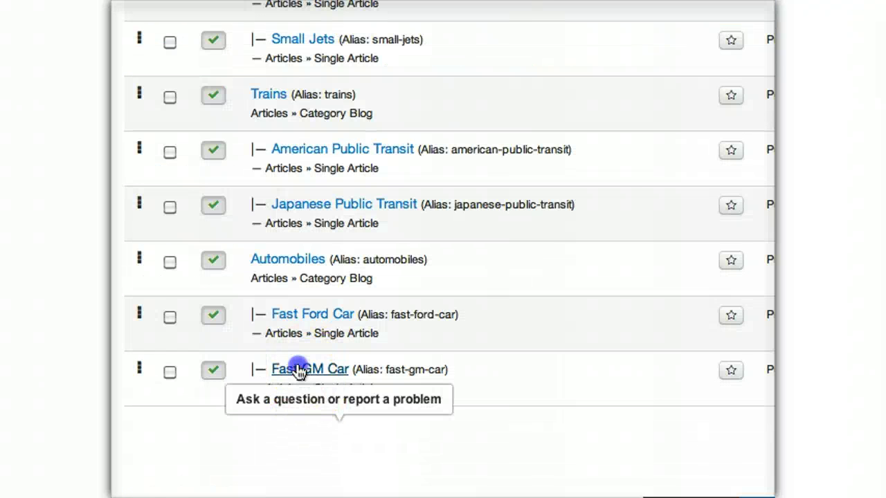
pyautogui.click(258, 32)
pyautogui.scroll(-5, 223, 431)
pyautogui.click(225, 434)
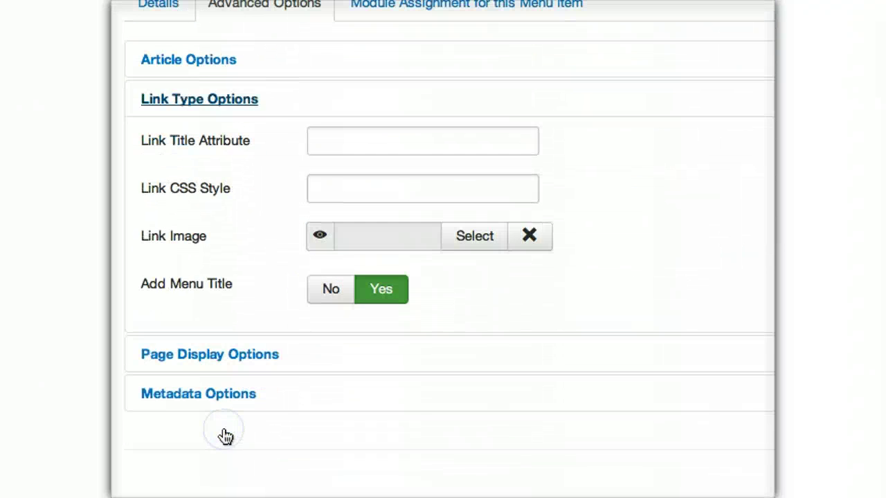
pyautogui.click(475, 236)
pyautogui.click(371, 254)
pyautogui.click(762, 33)
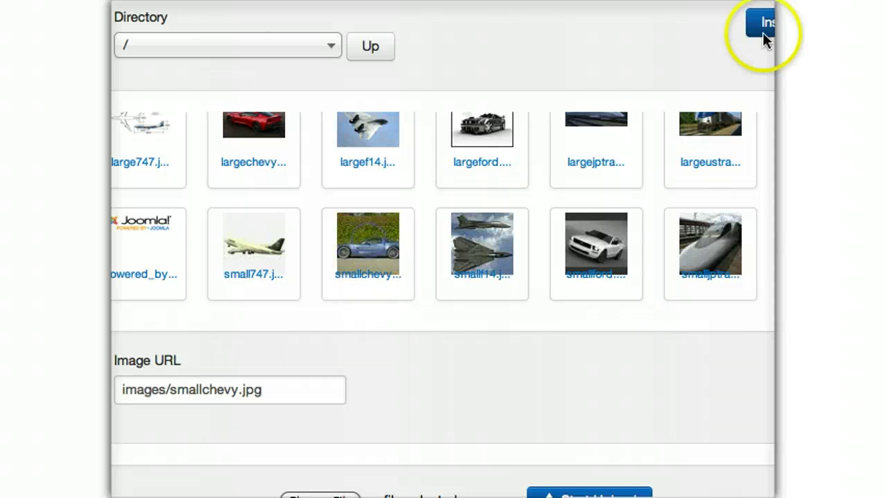
pyautogui.scroll(4, 300, 31)
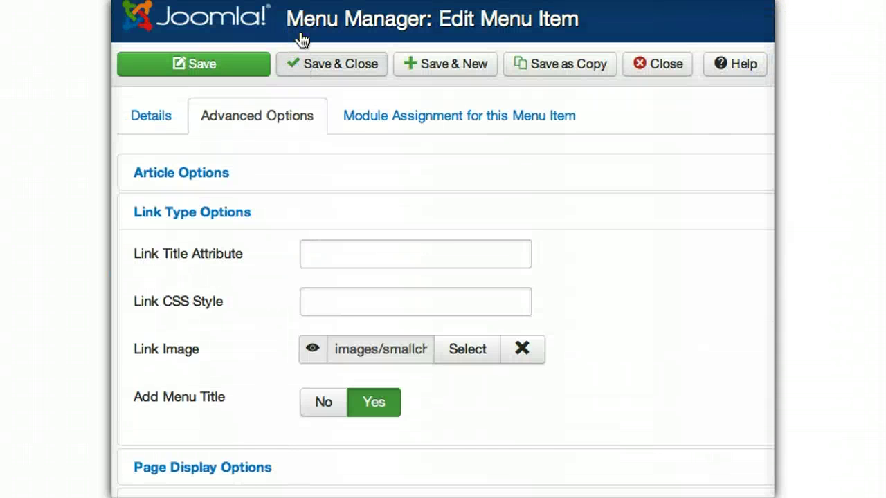
pyautogui.click(323, 56)
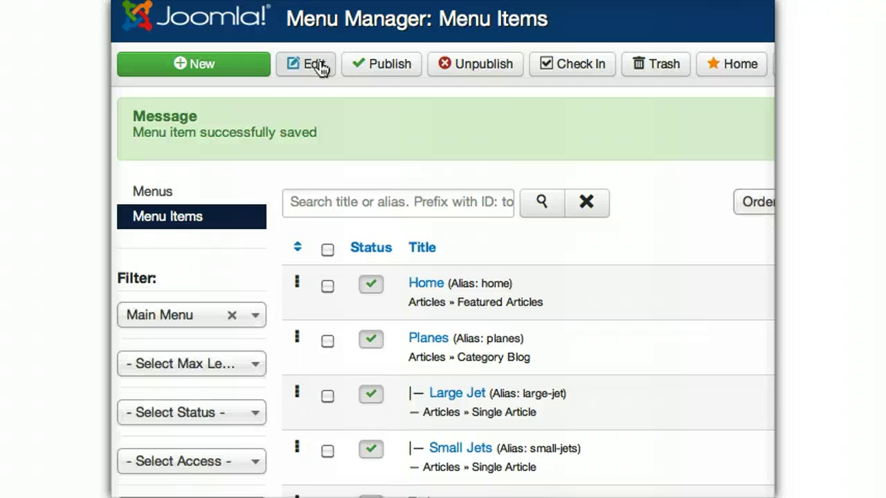
# - Preview the live site's Trains dropdown showing American and Japanese Public Transit beside thumbnails
pyautogui.click(429, 308)
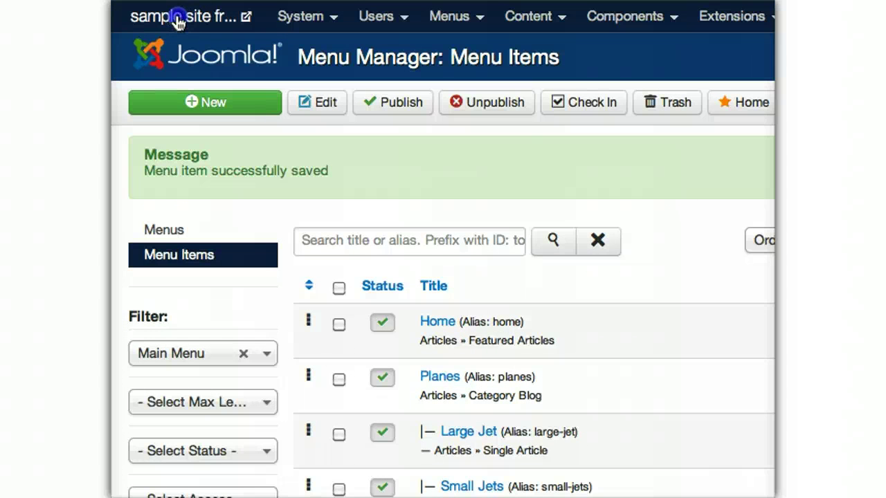
pyautogui.click(179, 21)
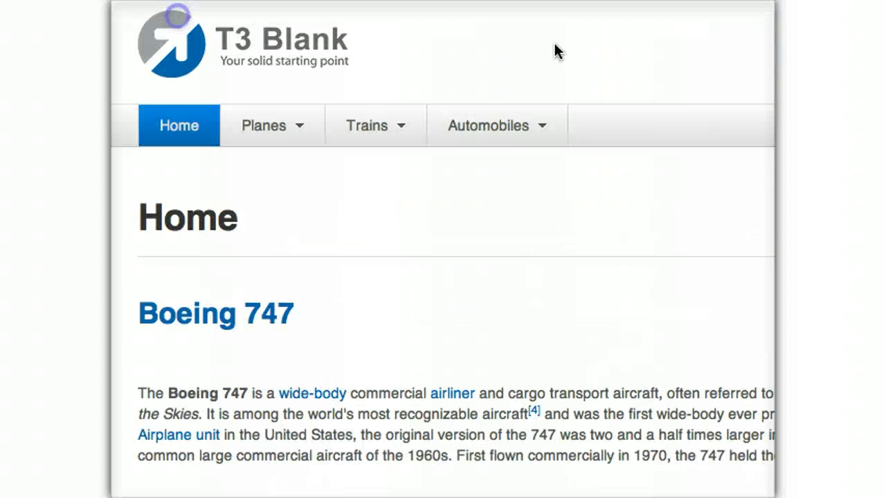
pyautogui.moveTo(370, 128)
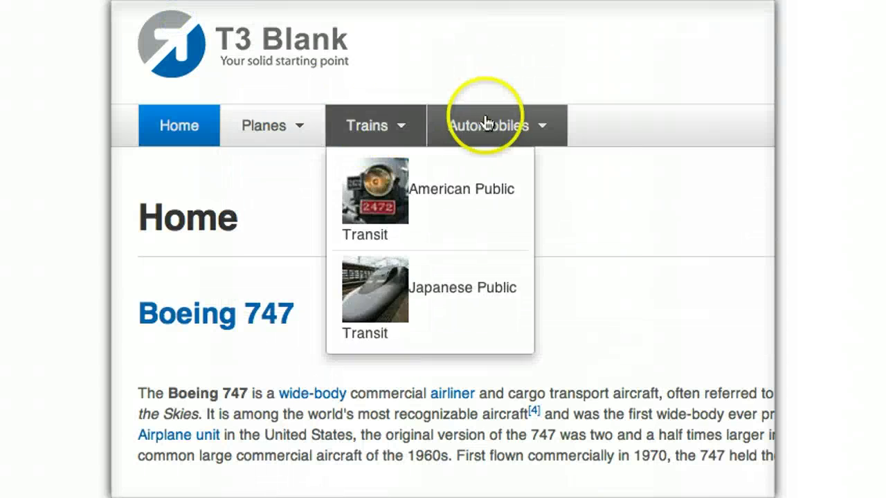
pyautogui.moveTo(489, 131)
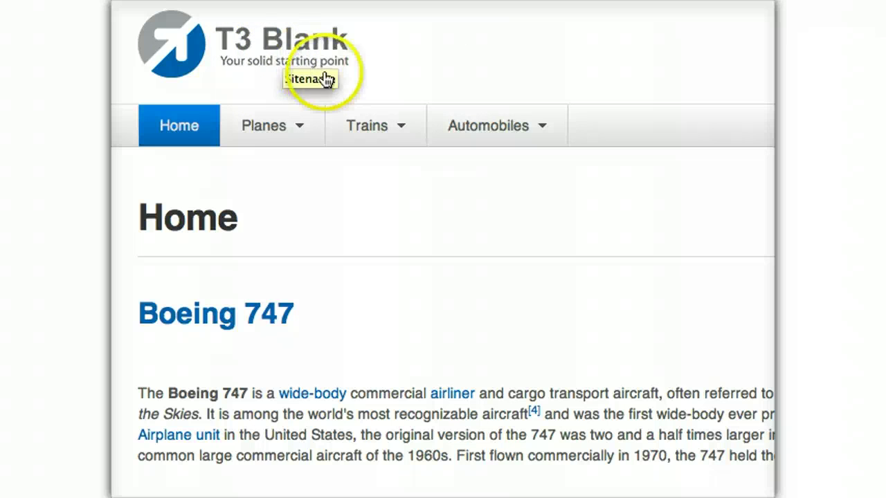
pyautogui.moveTo(358, 139)
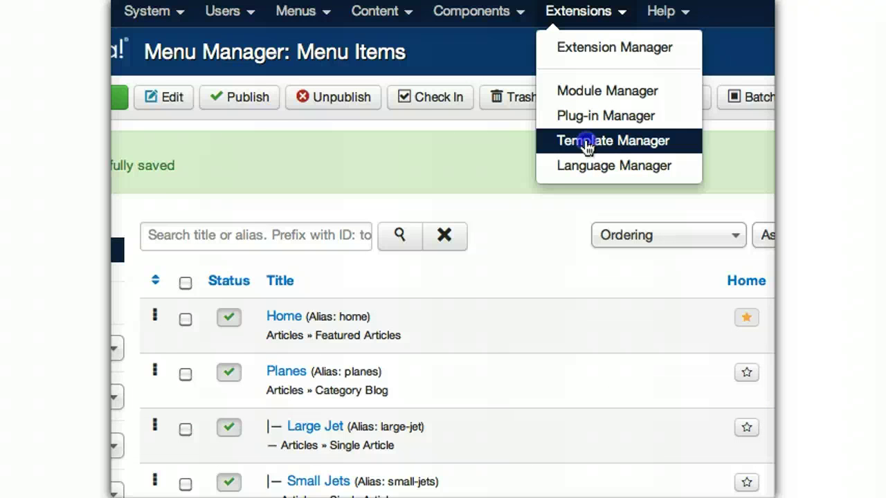
# - In the t3_blank - Default style's Theme settings, choose images/logo.jpg as the logo image
pyautogui.click(585, 142)
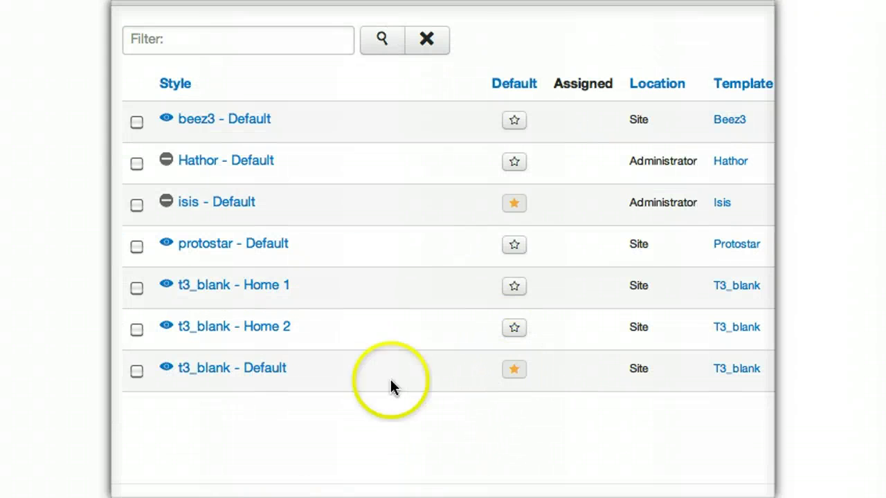
pyautogui.click(208, 370)
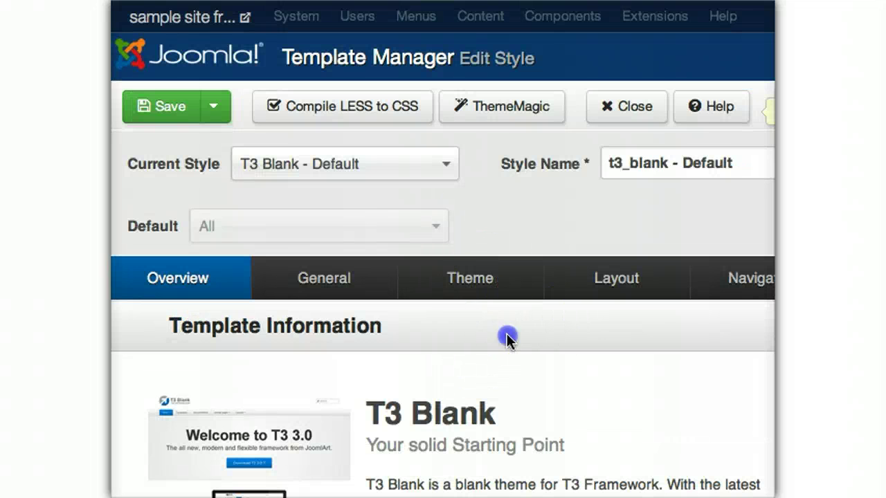
pyautogui.click(461, 276)
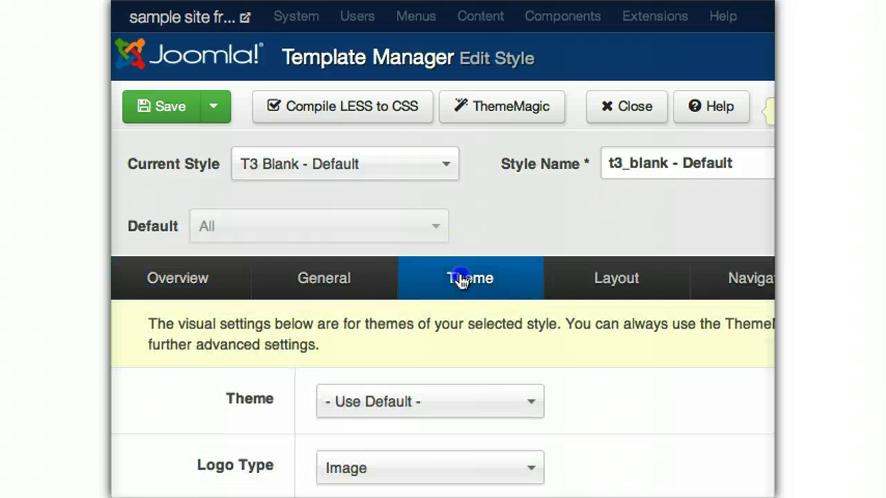
pyautogui.scroll(-5, 463, 284)
pyautogui.click(562, 399)
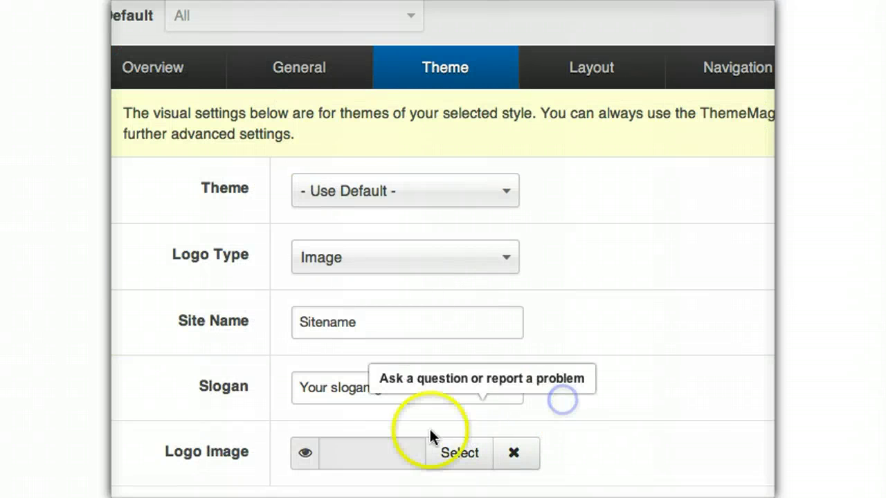
pyautogui.click(458, 454)
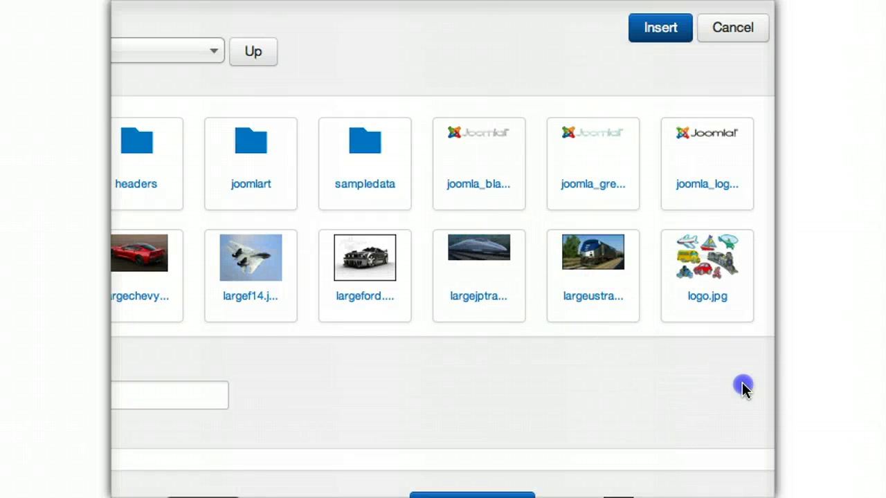
pyautogui.click(705, 271)
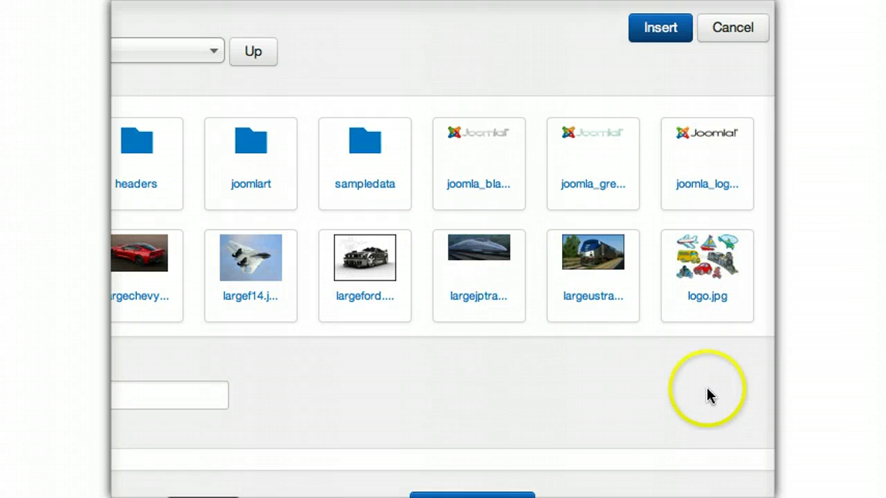
pyautogui.click(703, 275)
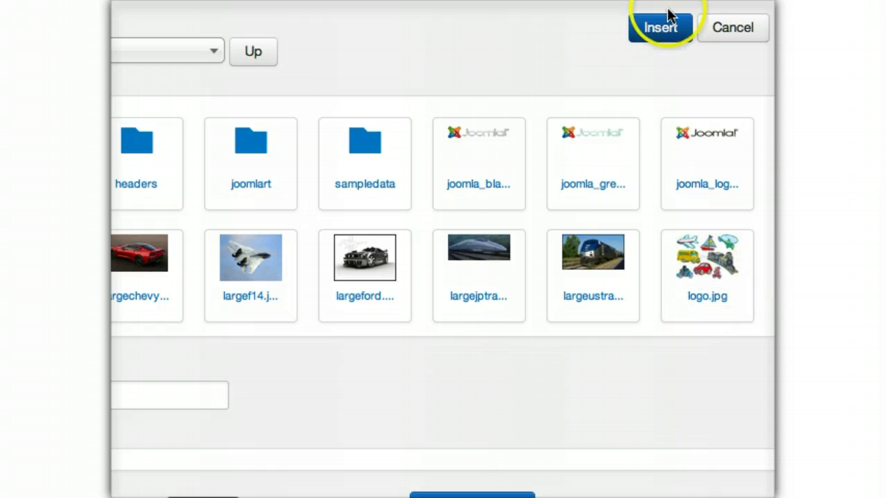
pyautogui.click(662, 32)
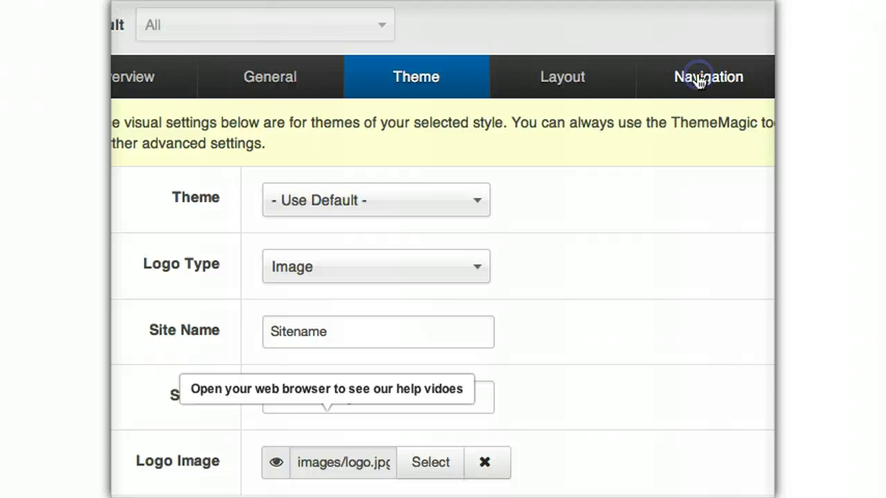
# - In the Megamenu Toolbox, give the Trains submenu a Submenu Width of 250 px
pyautogui.click(700, 80)
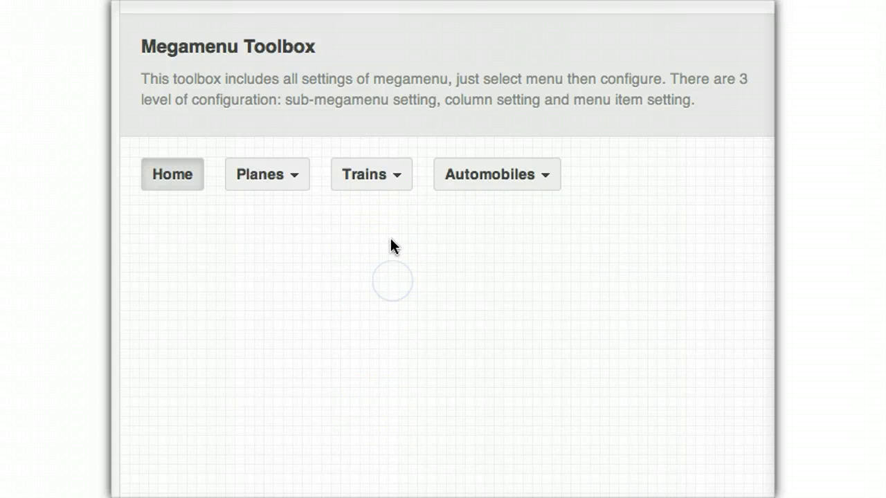
pyautogui.click(365, 177)
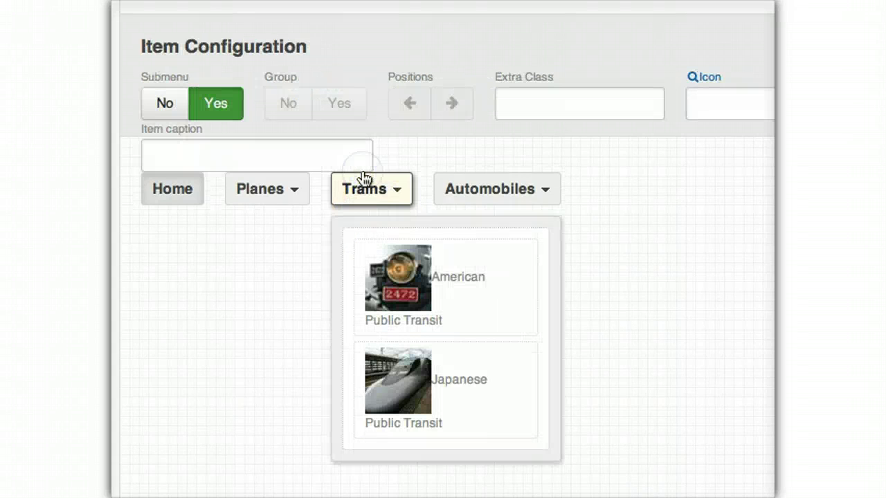
pyautogui.click(377, 226)
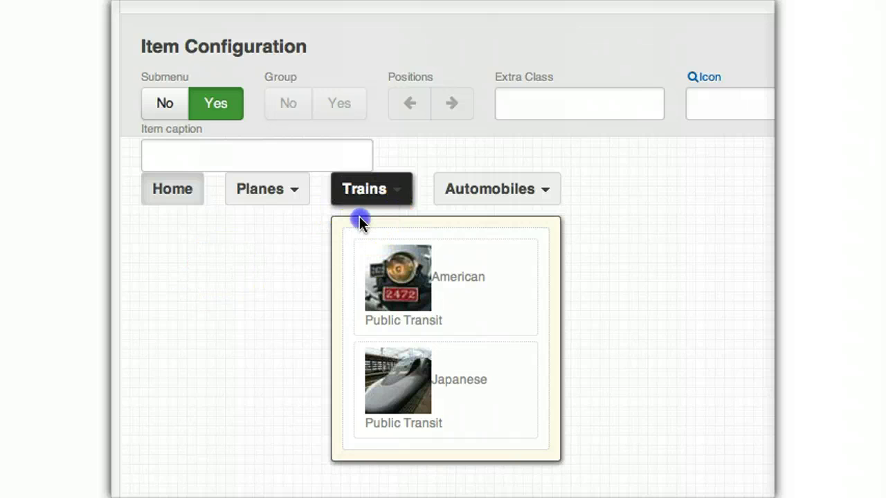
pyautogui.click(359, 218)
pyautogui.click(376, 103)
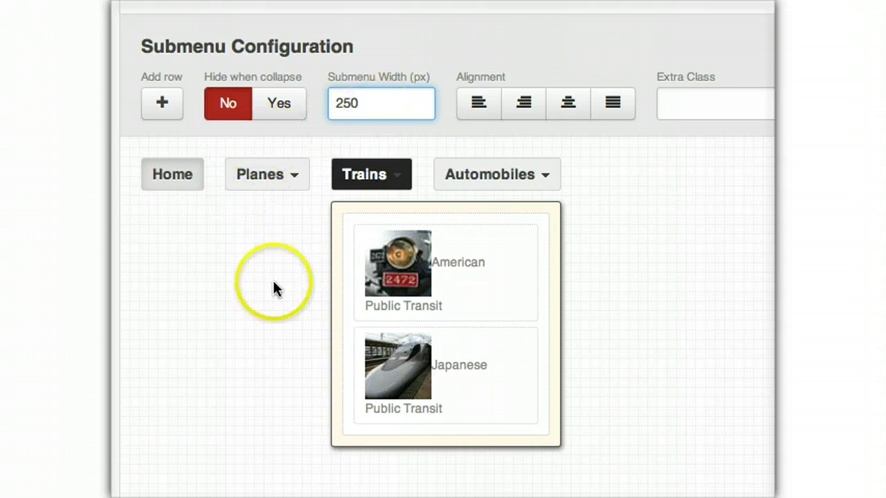
pyautogui.click(634, 256)
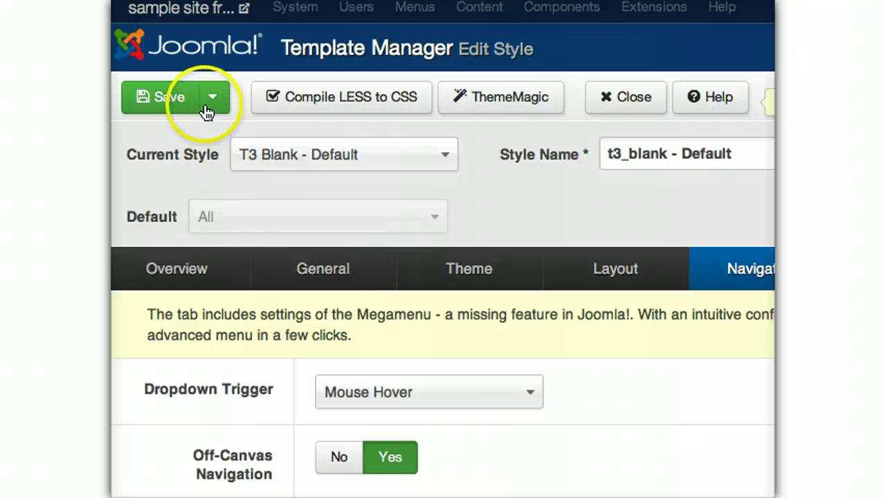
pyautogui.click(206, 104)
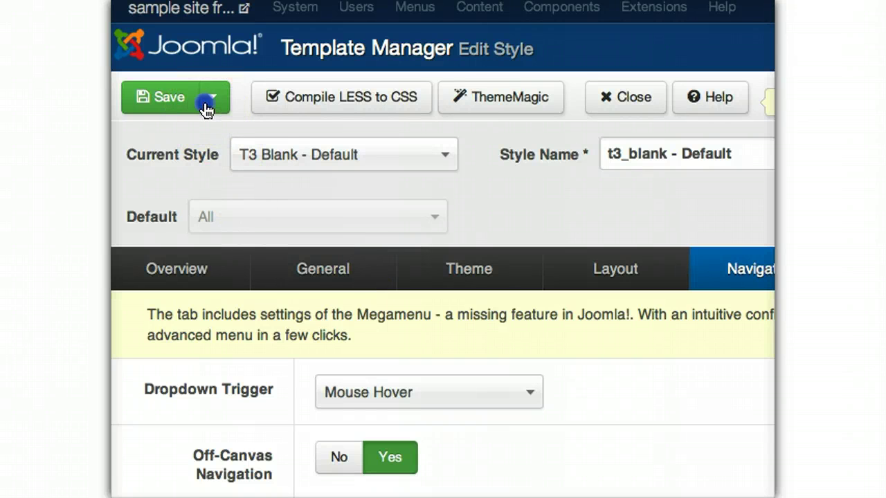
# - Save the t3_blank - Default style and check the new logo and wider Trains submenu on the live site
pyautogui.click(170, 97)
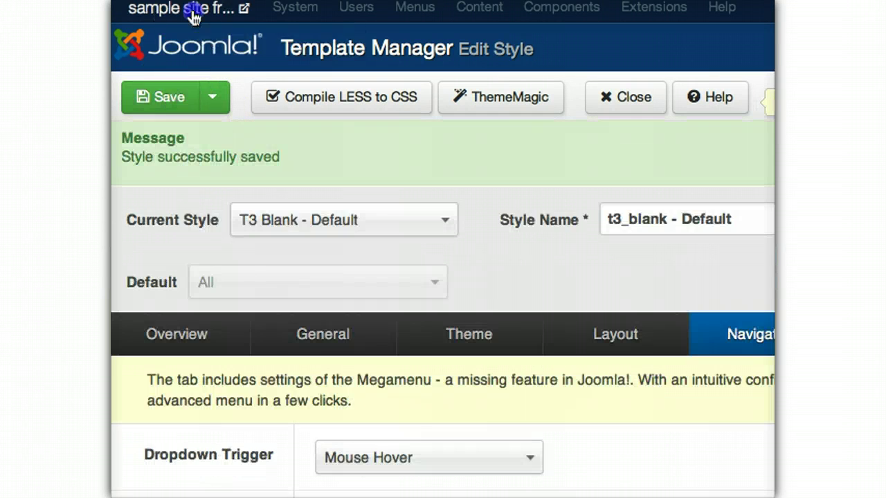
pyautogui.click(193, 16)
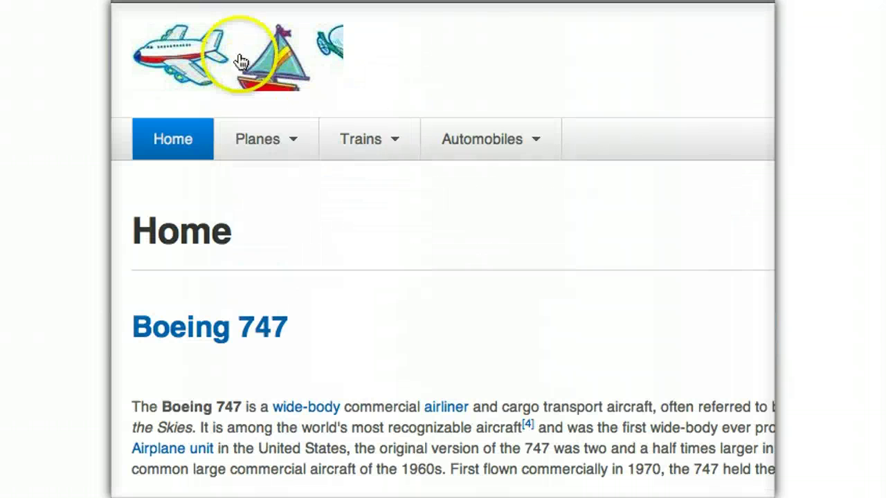
pyautogui.moveTo(366, 139)
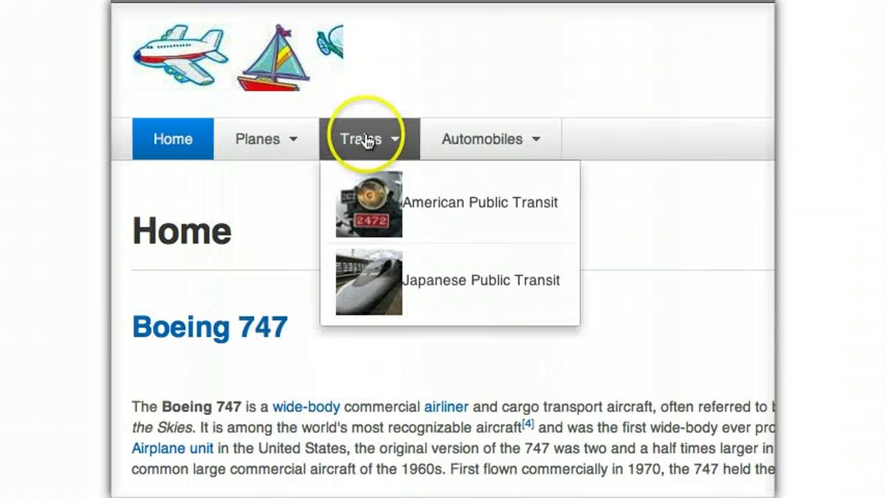
pyautogui.moveTo(538, 135)
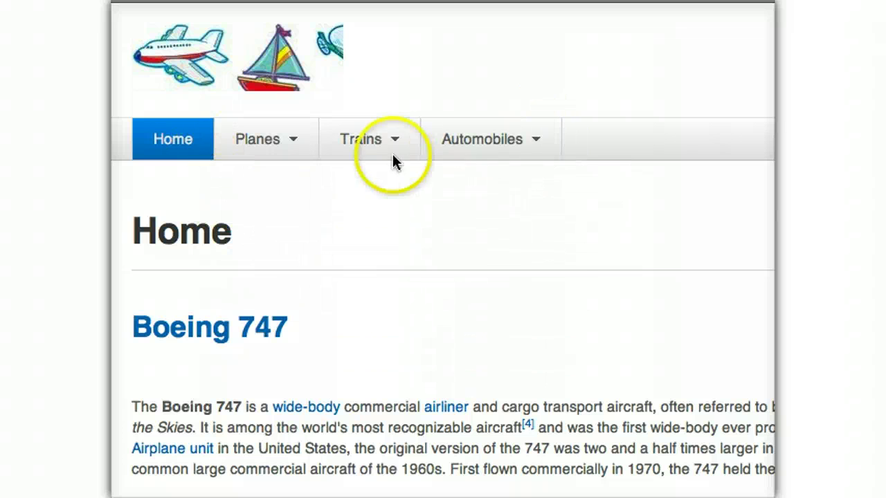
pyautogui.moveTo(325, 133)
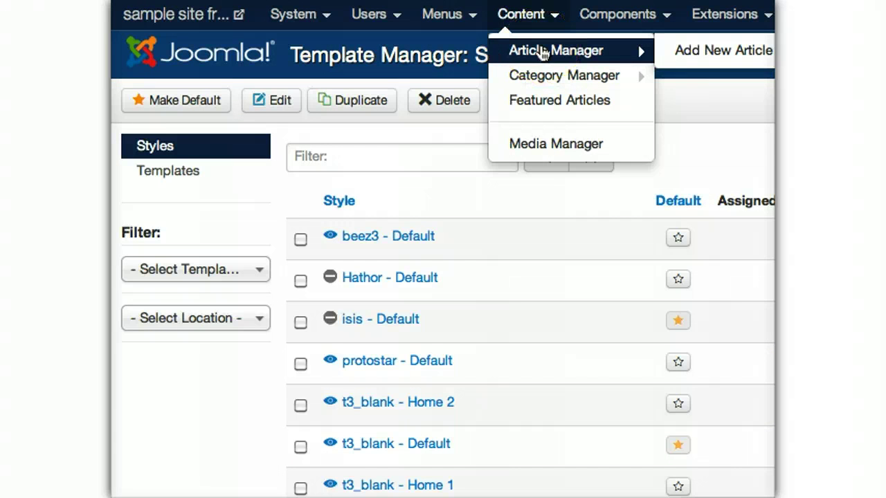
# - Open the Boeing 747 article and add a blank line above its text
pyautogui.click(544, 52)
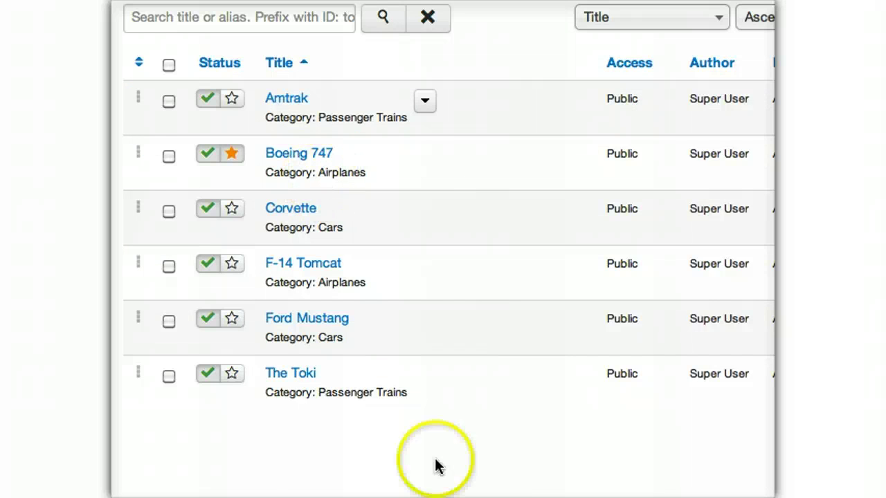
pyautogui.click(360, 463)
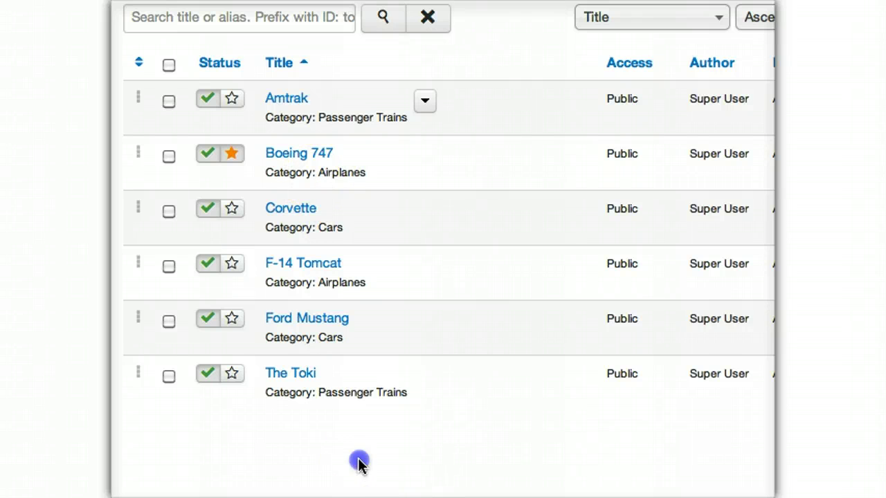
pyautogui.click(290, 160)
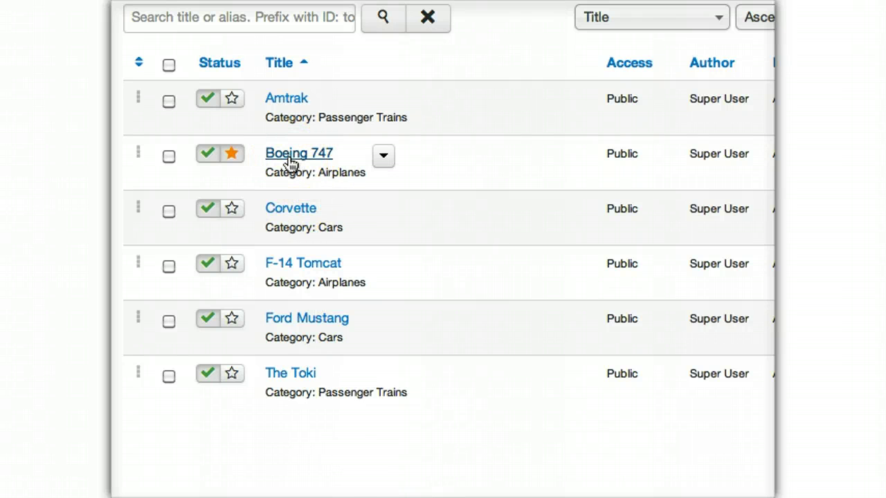
pyautogui.click(290, 162)
pyautogui.press('Return')
pyautogui.press('Return')
pyautogui.press('Up')
pyautogui.press('Up')
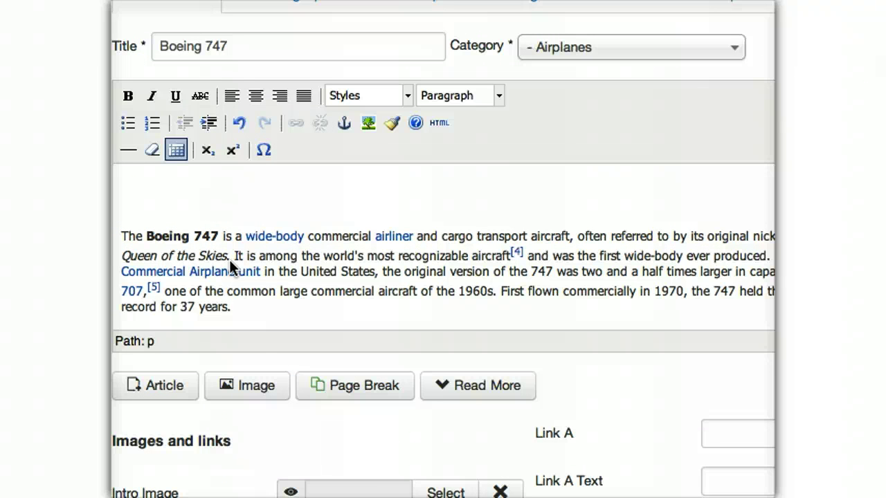
# - Insert the large747.jpg diagram into the article and save and close it
pyautogui.click(254, 338)
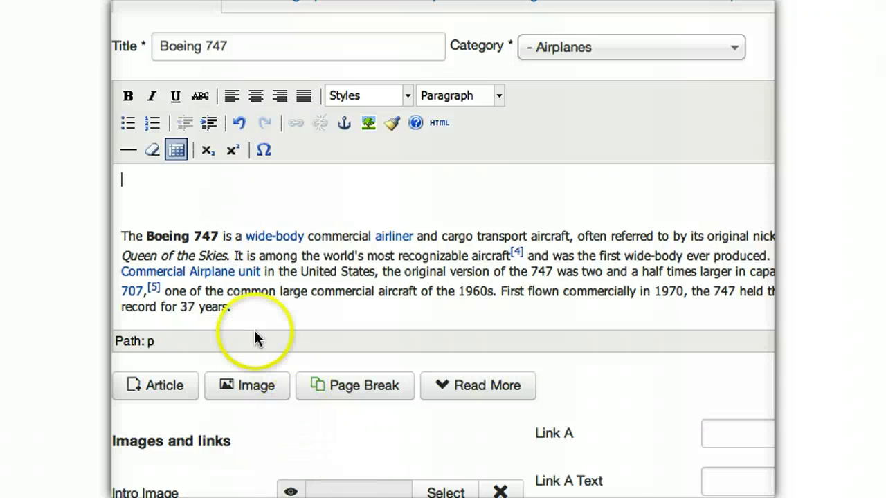
pyautogui.click(255, 391)
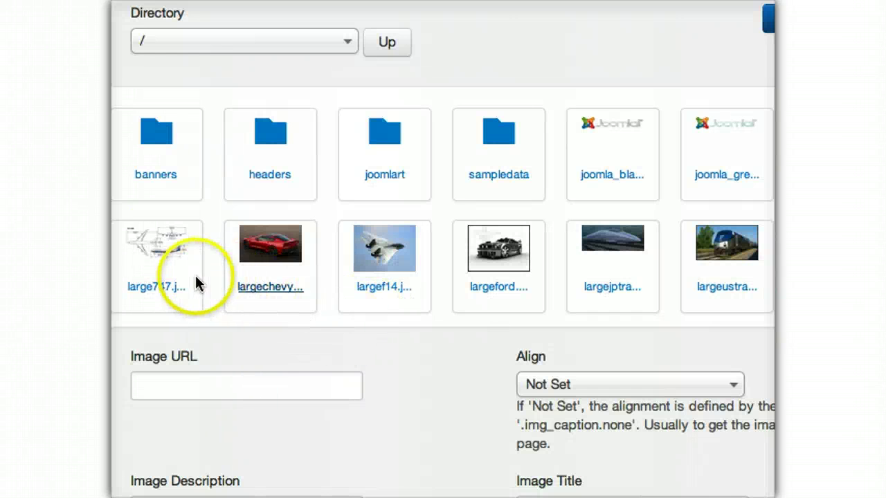
pyautogui.click(272, 351)
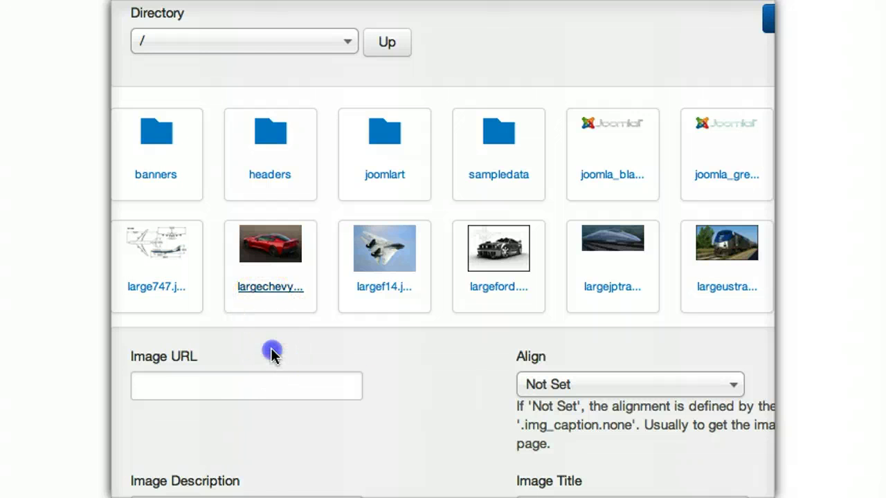
pyautogui.click(156, 286)
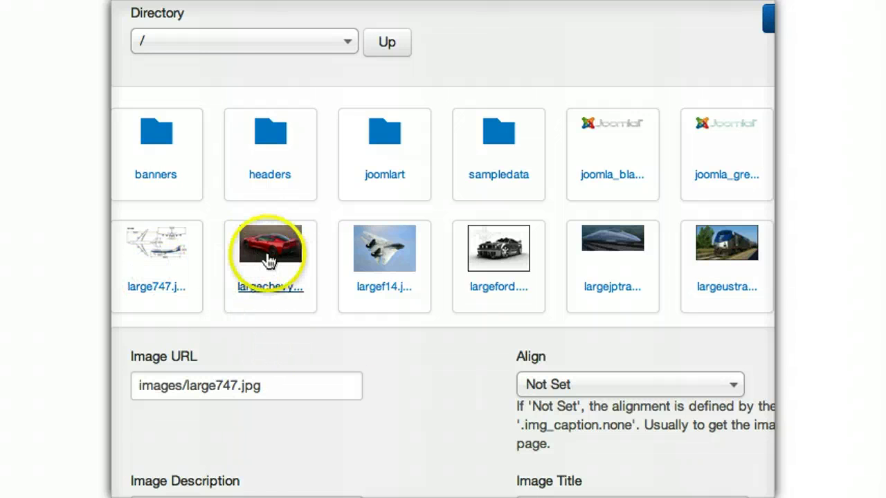
pyautogui.click(668, 29)
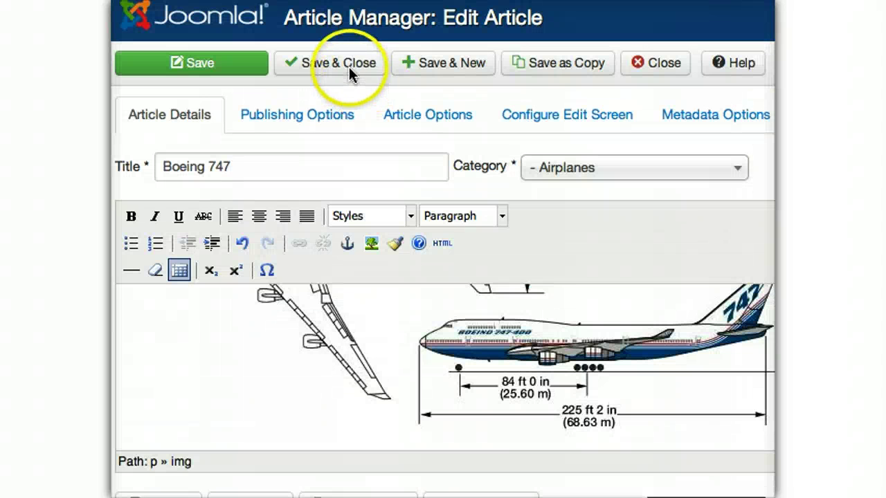
pyautogui.click(335, 61)
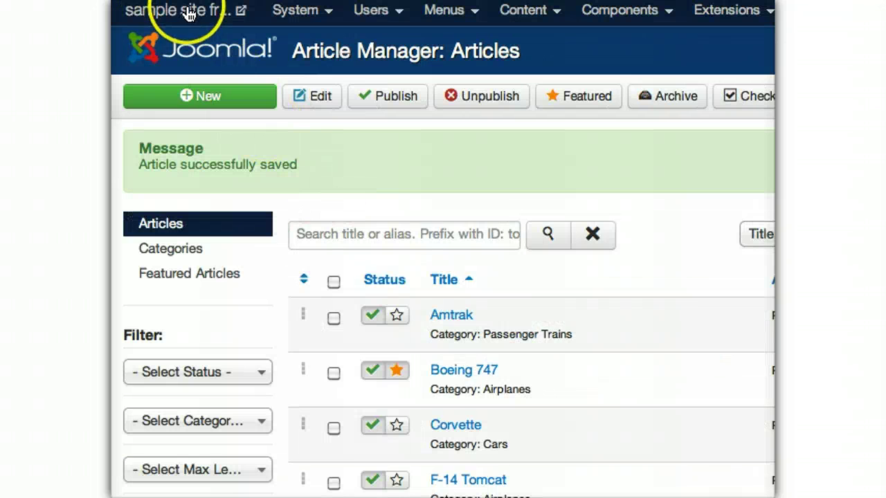
# - View the public Home page and scroll over the Boeing 747 article with its 747-400 diagram
pyautogui.click(189, 12)
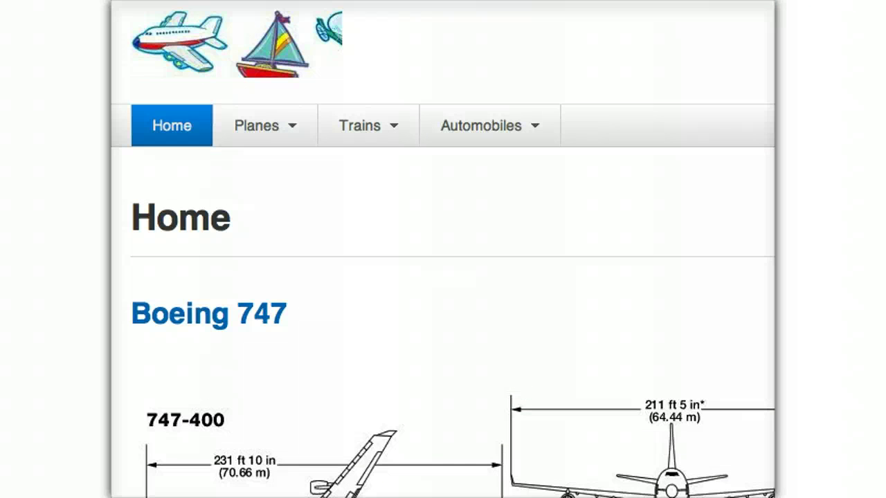
pyautogui.scroll(-8, 443, 250)
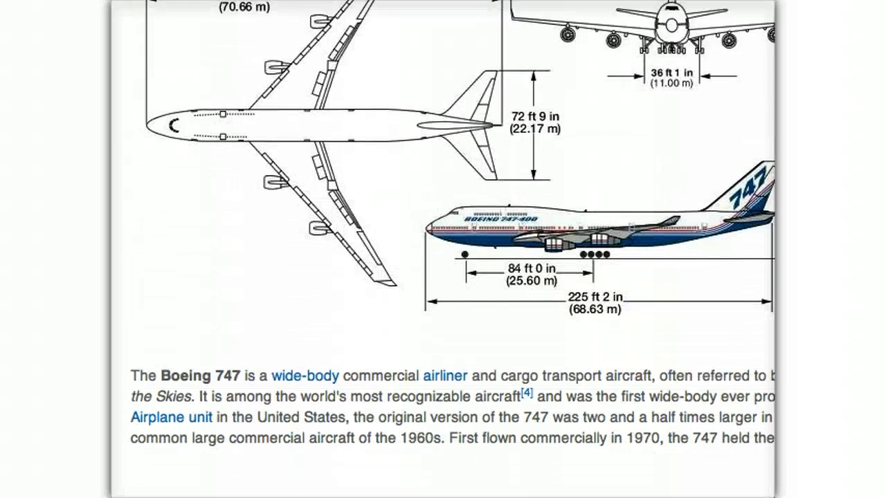
pyautogui.scroll(6, 443, 249)
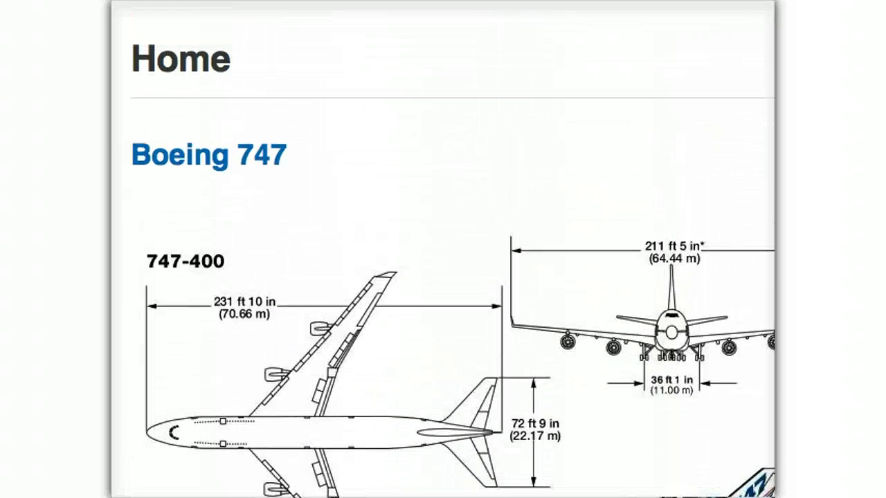
pyautogui.scroll(-10, 443, 249)
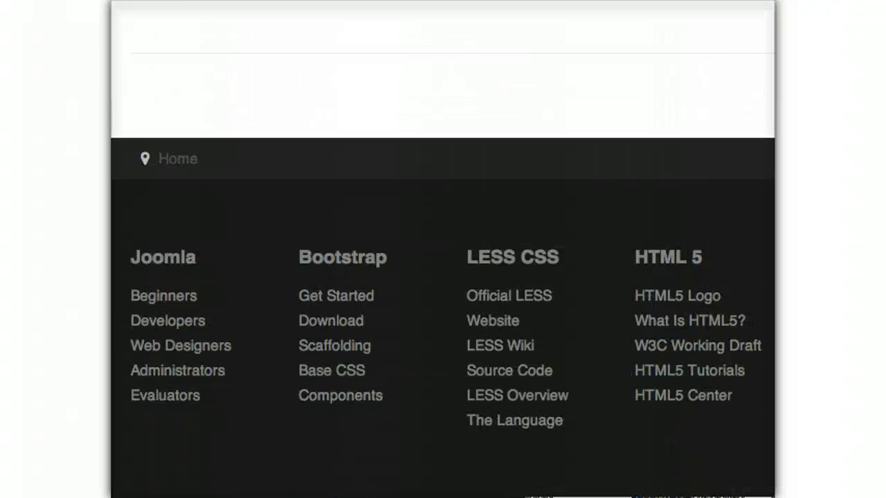
pyautogui.scroll(10, 443, 249)
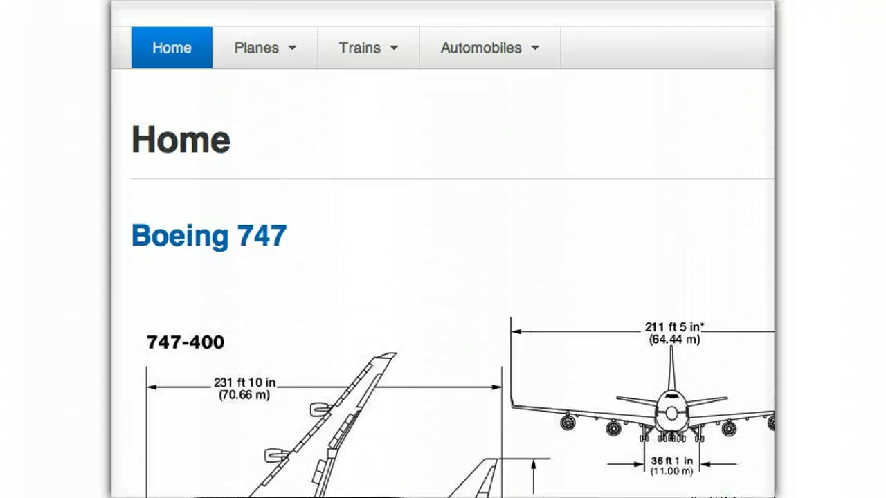
pyautogui.scroll(2, 443, 249)
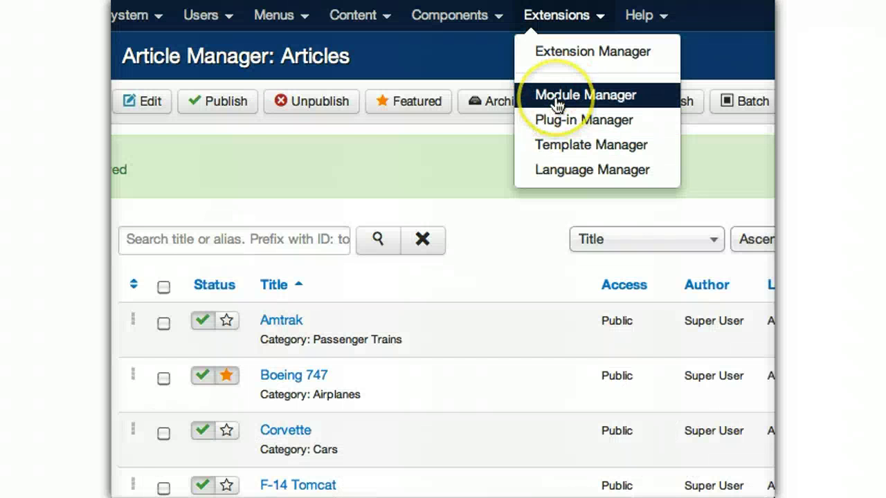
# - List all site modules on one page and unpublish the Joomla footer module
pyautogui.click(558, 103)
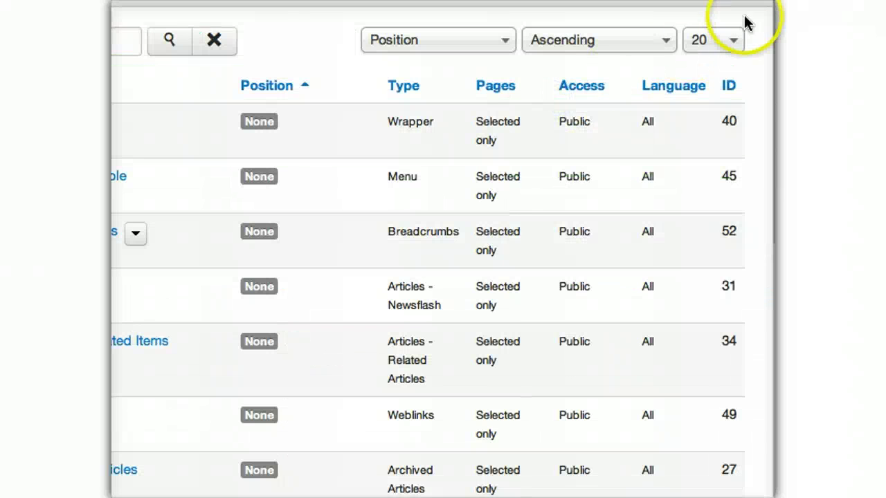
pyautogui.click(734, 13)
pyautogui.click(712, 43)
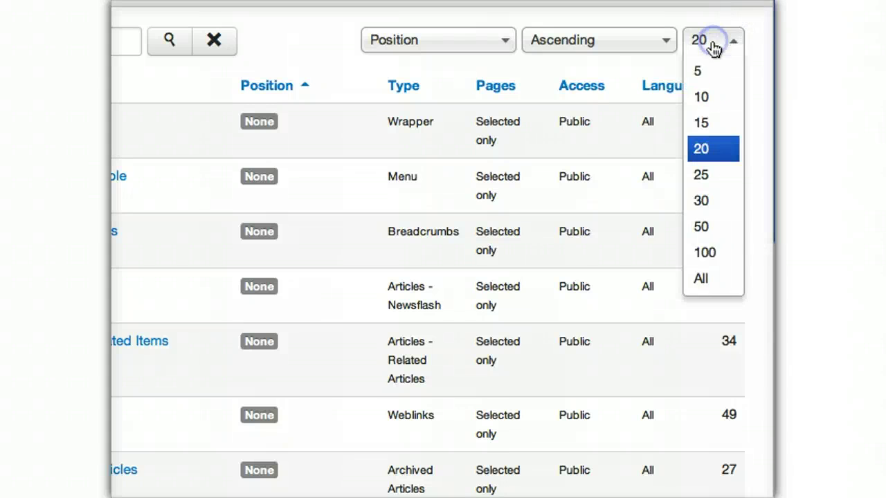
pyautogui.click(723, 280)
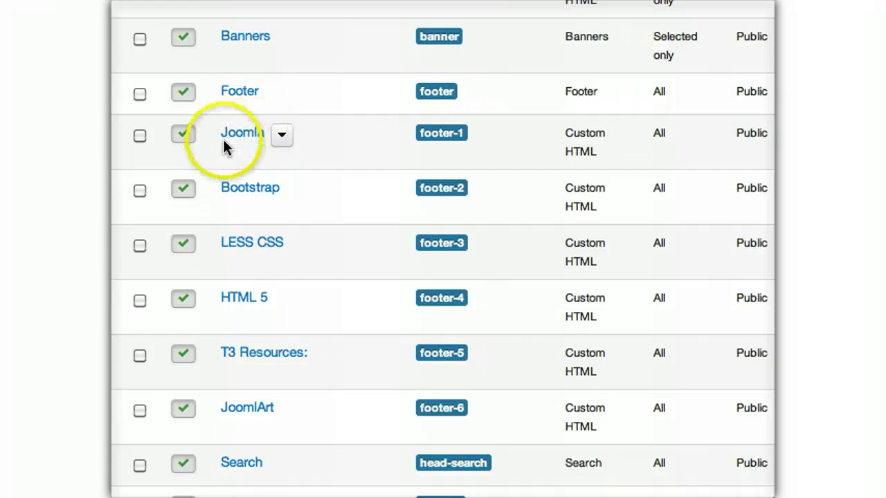
pyautogui.click(185, 140)
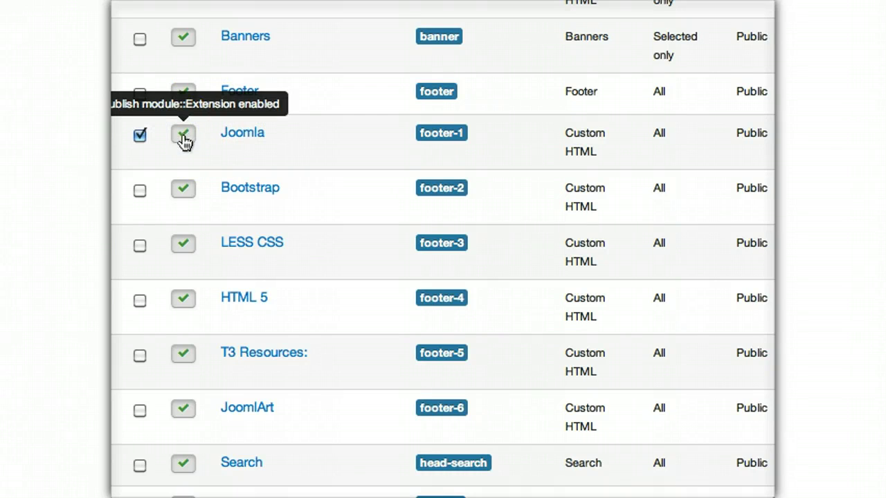
# - Unpublish the Bootstrap, LESS CSS, HTML 5, T3 Resources and JoomlArt footer modules together
pyautogui.scroll(-10, 188, 251)
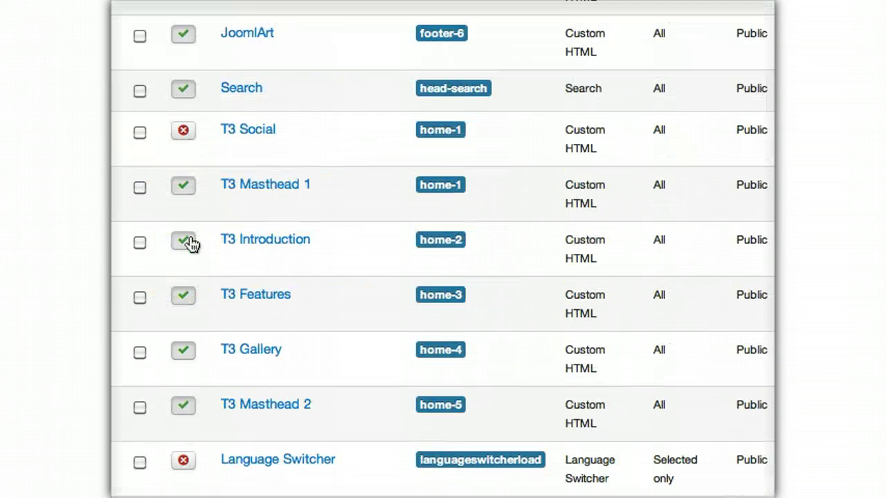
pyautogui.scroll(-5, 191, 244)
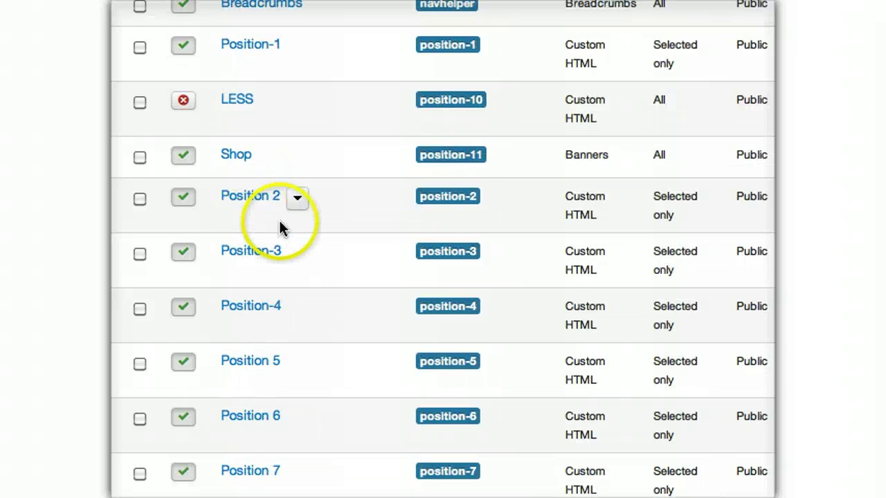
pyautogui.scroll(-10, 279, 227)
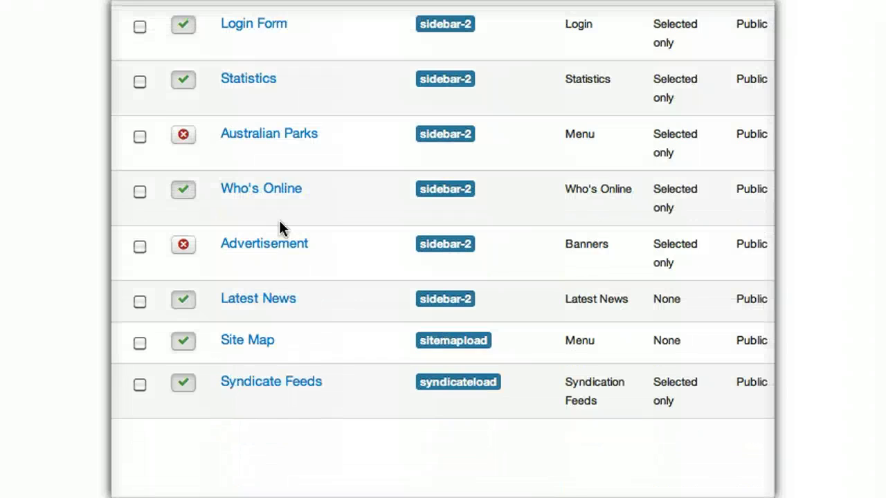
pyautogui.scroll(15, 280, 228)
pyautogui.scroll(-3, 280, 228)
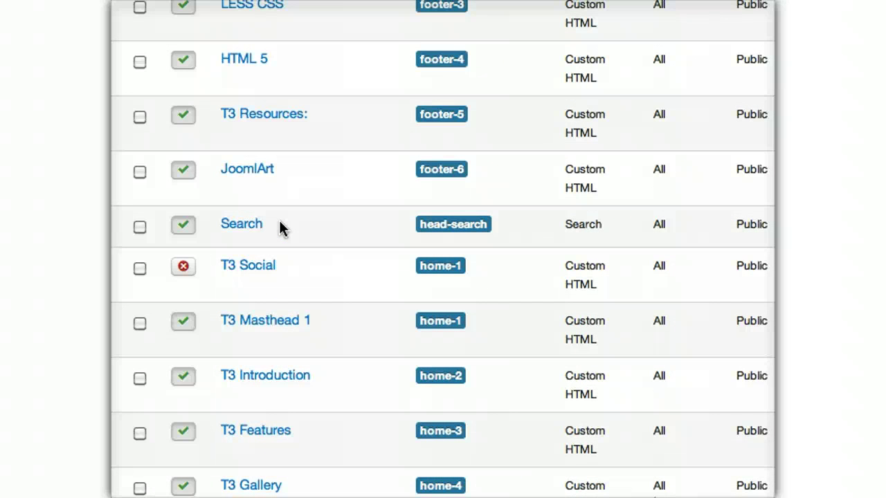
pyautogui.scroll(3, 692, 6)
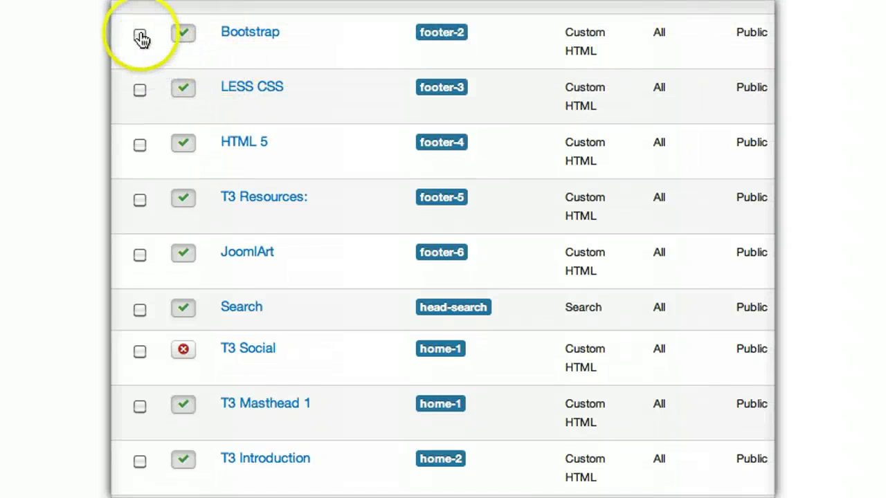
pyautogui.click(139, 34)
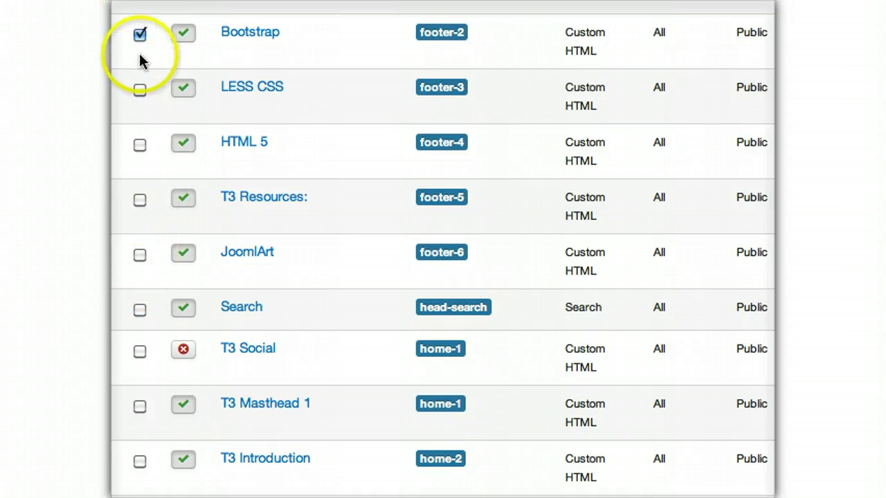
pyautogui.keyDown('shift'); pyautogui.click(140, 255); pyautogui.keyUp('shift')
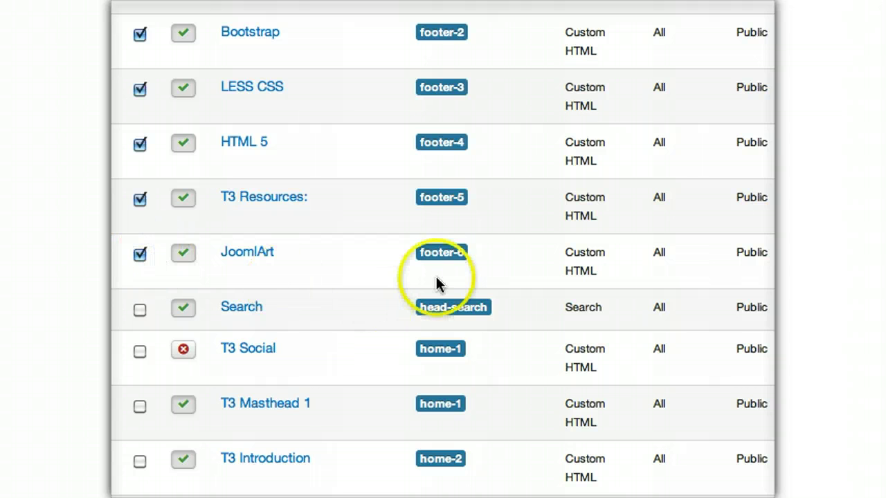
pyautogui.scroll(5, 441, 230)
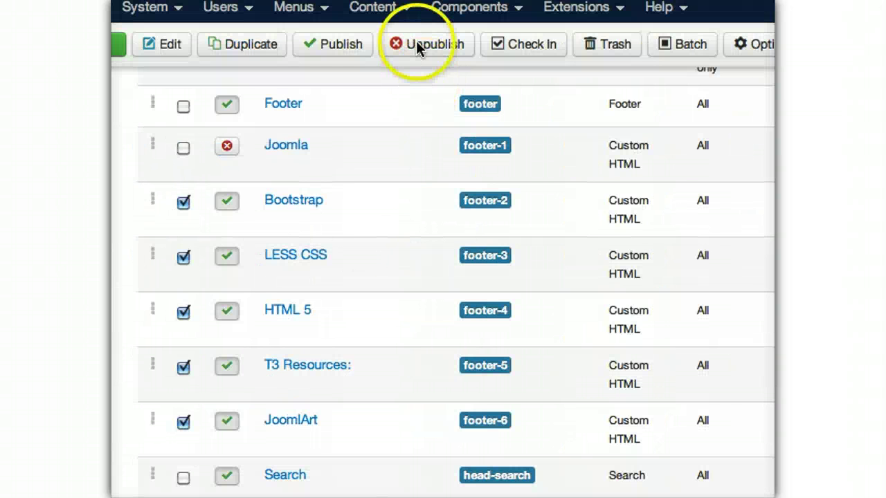
pyautogui.click(405, 44)
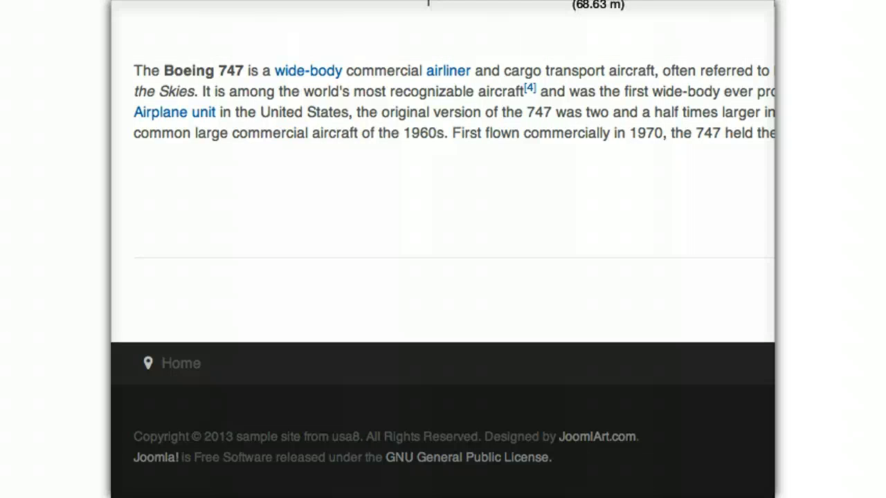
# - Scroll the refreshed Home page to confirm the footer shows only the copyright and licence lines
pyautogui.scroll(10, 443, 249)
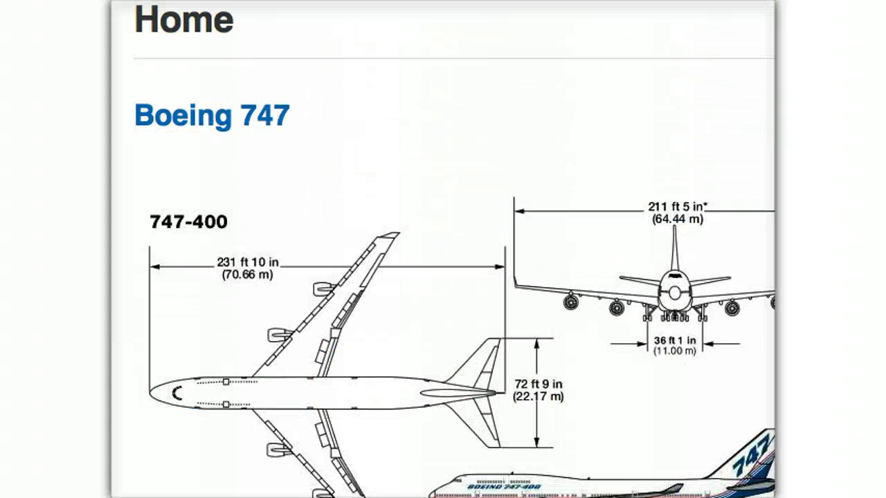
pyautogui.scroll(-10, 443, 249)
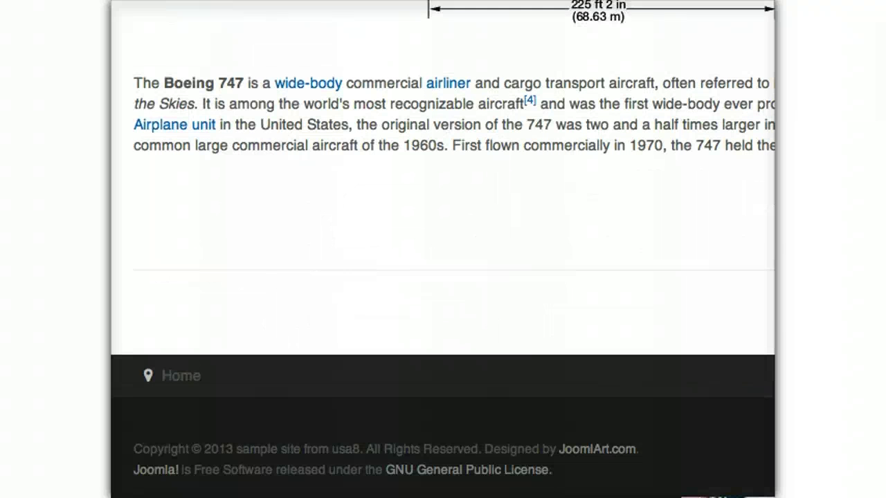